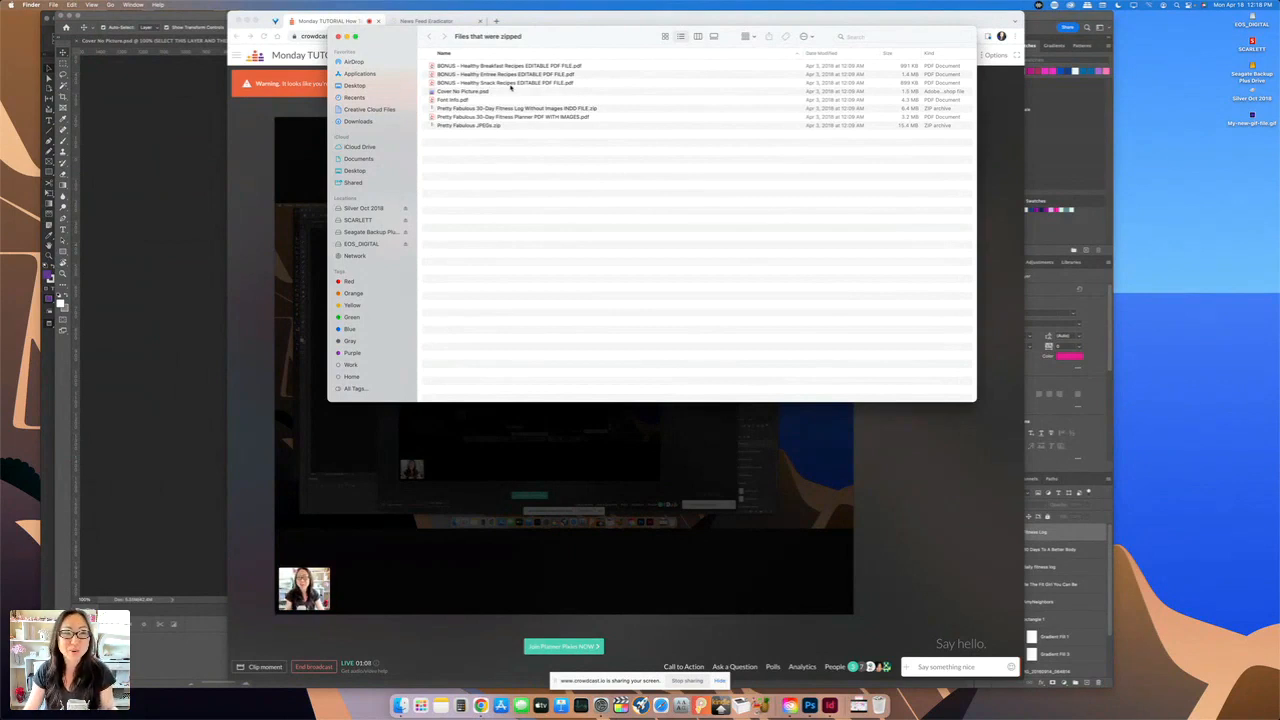
- Open the three BONUS healthy recipe editable PDF files (breakfast, entree and snack) together in Adobe Acrobat
left_click(512, 84)
left_click(518, 66, "shift")
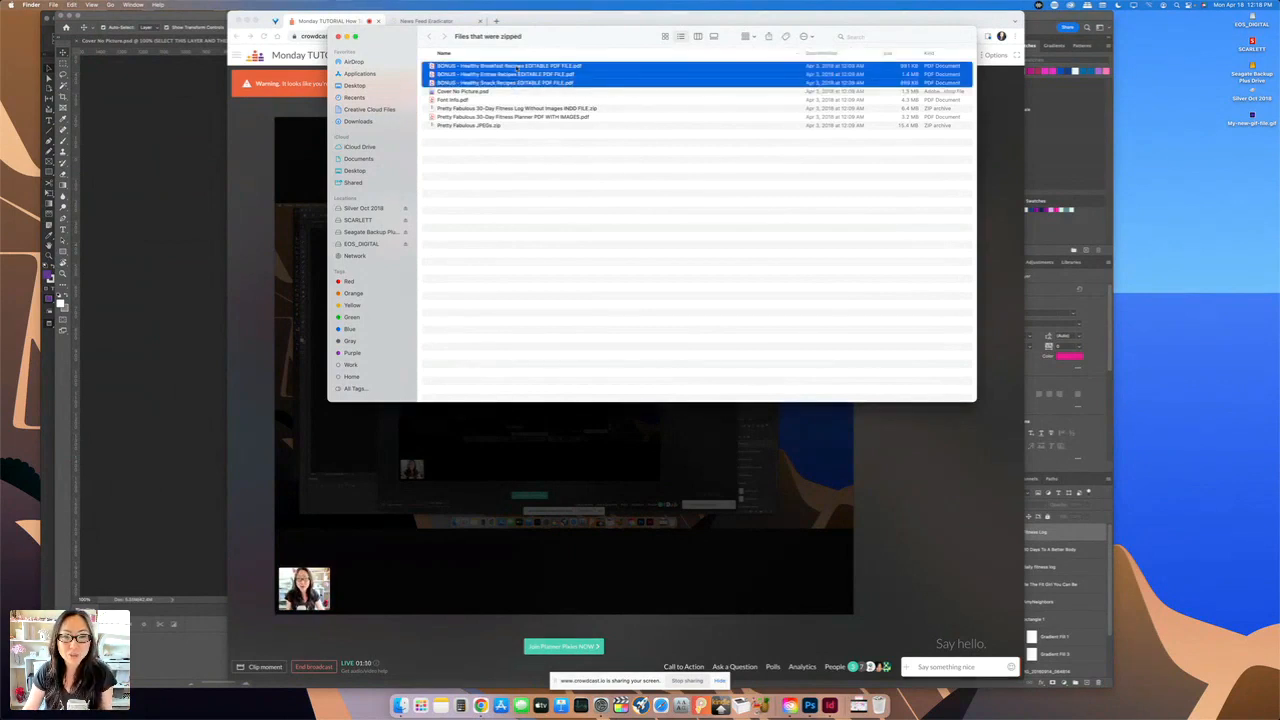
right_click(518, 66)
mouse_move(560, 89)
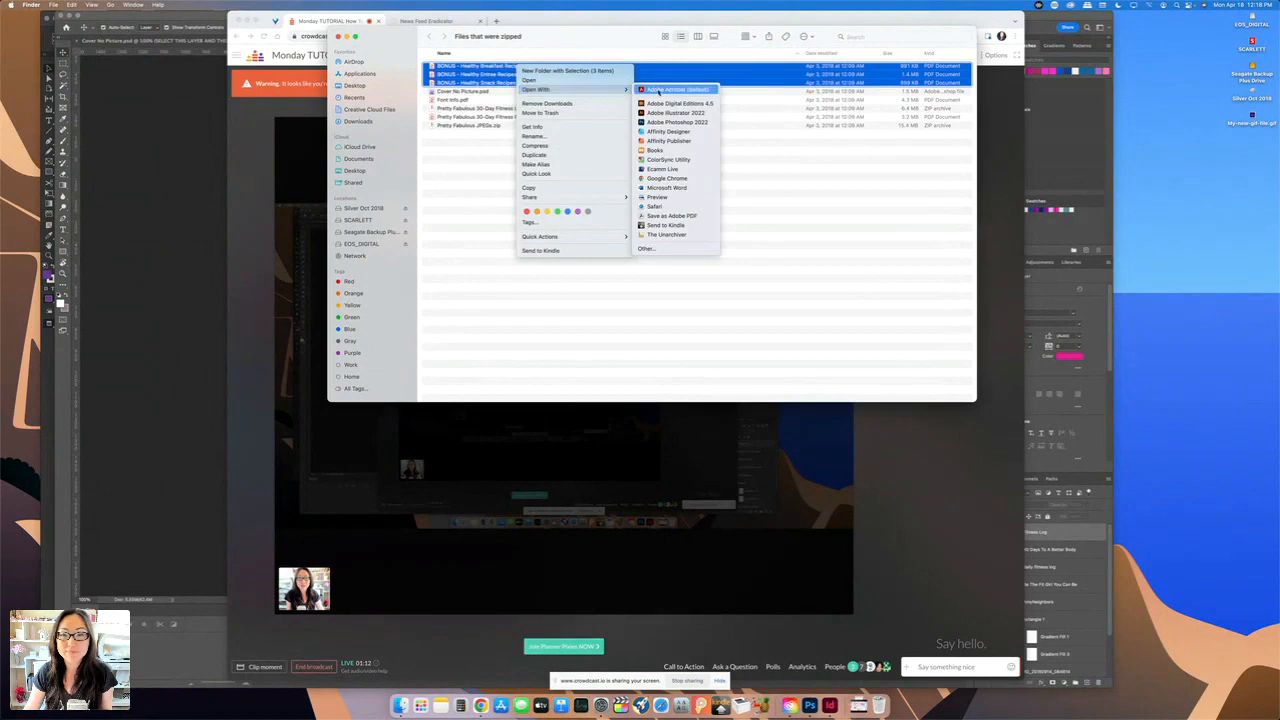
left_click(658, 91)
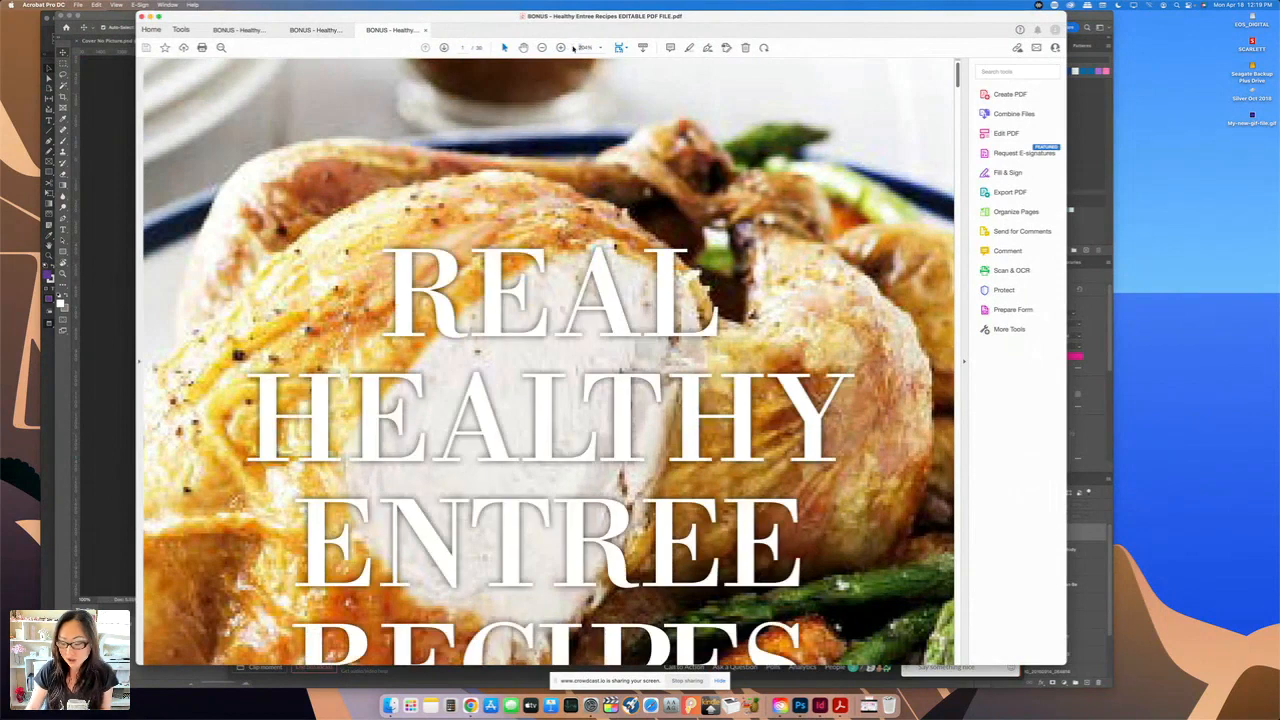
- Turn on PDF editing for the Healthy Entree Recipes file and delete the logo from the Table of Contents page
key("super+0")
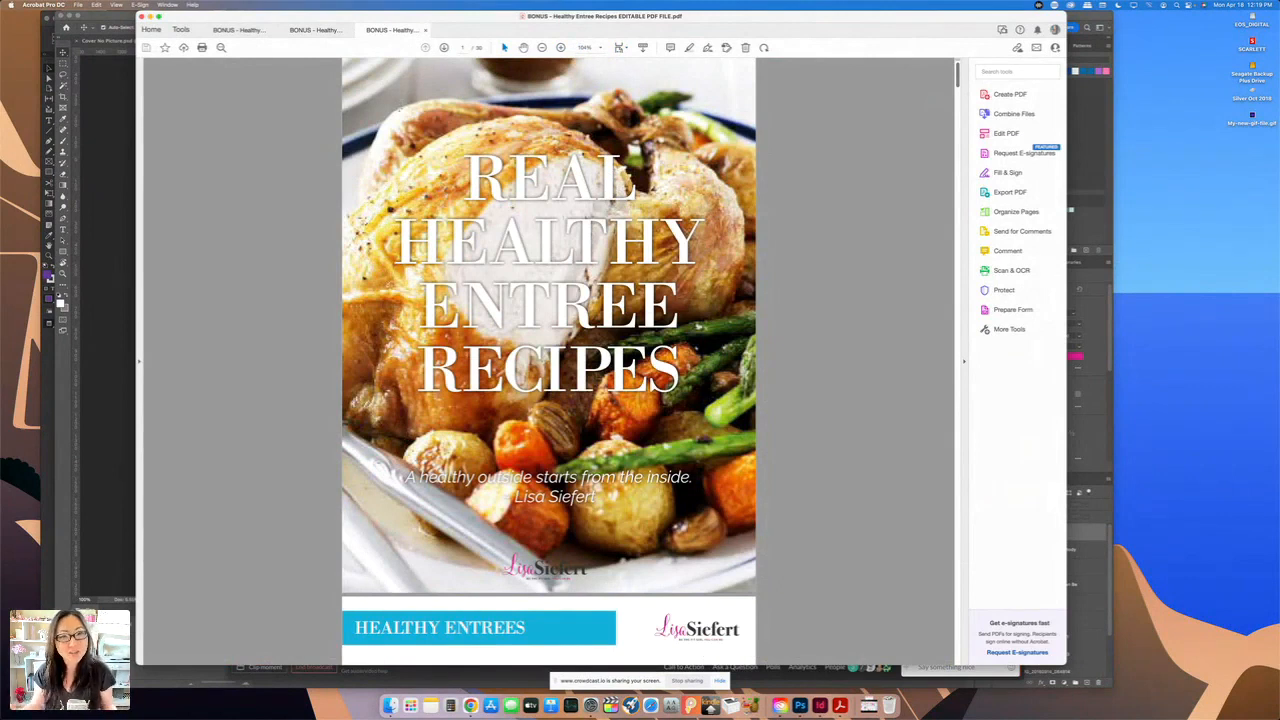
scroll(548, 360, "down", 1)
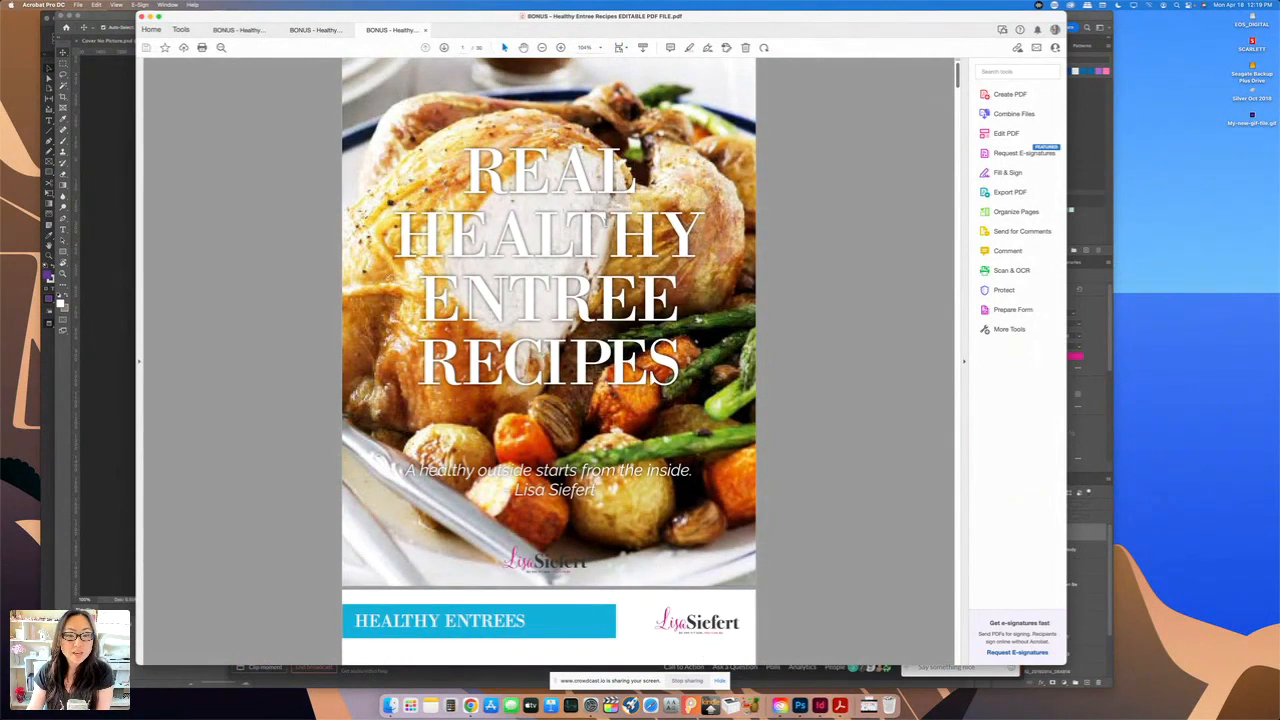
scroll(548, 360, "down", 5)
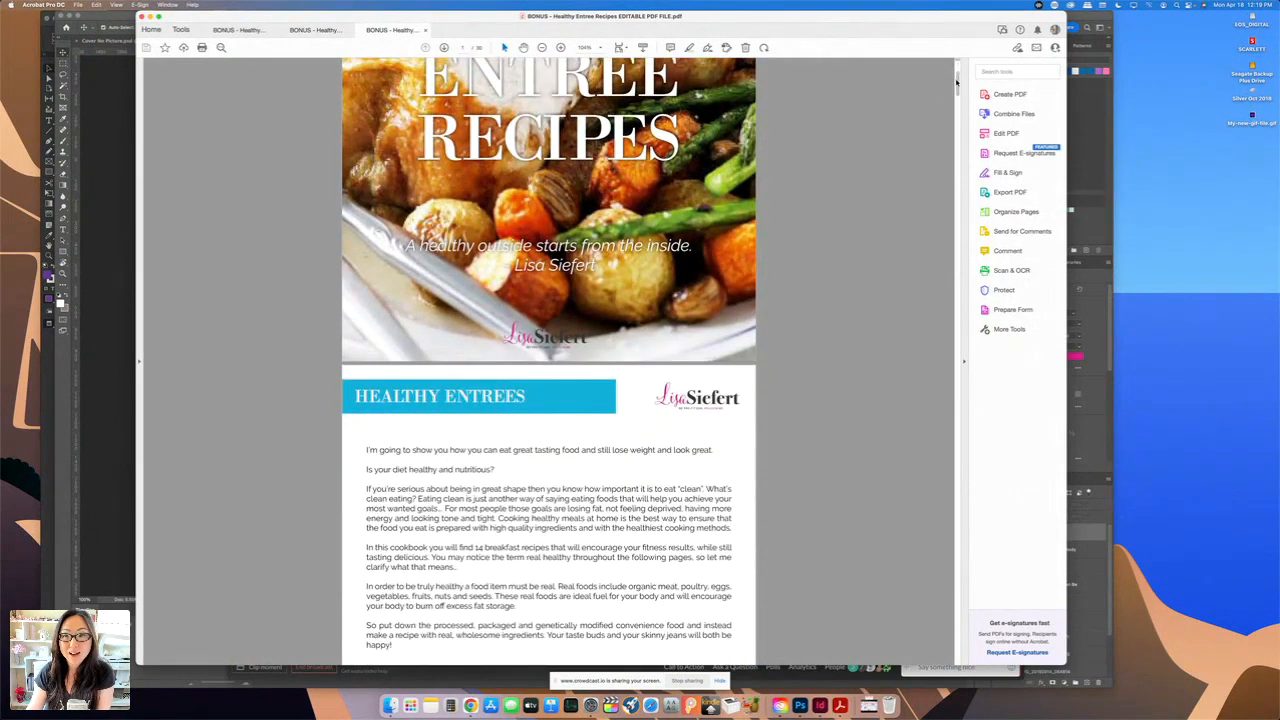
scroll(957, 90, "down", 2)
scroll(957, 90, "down", 15)
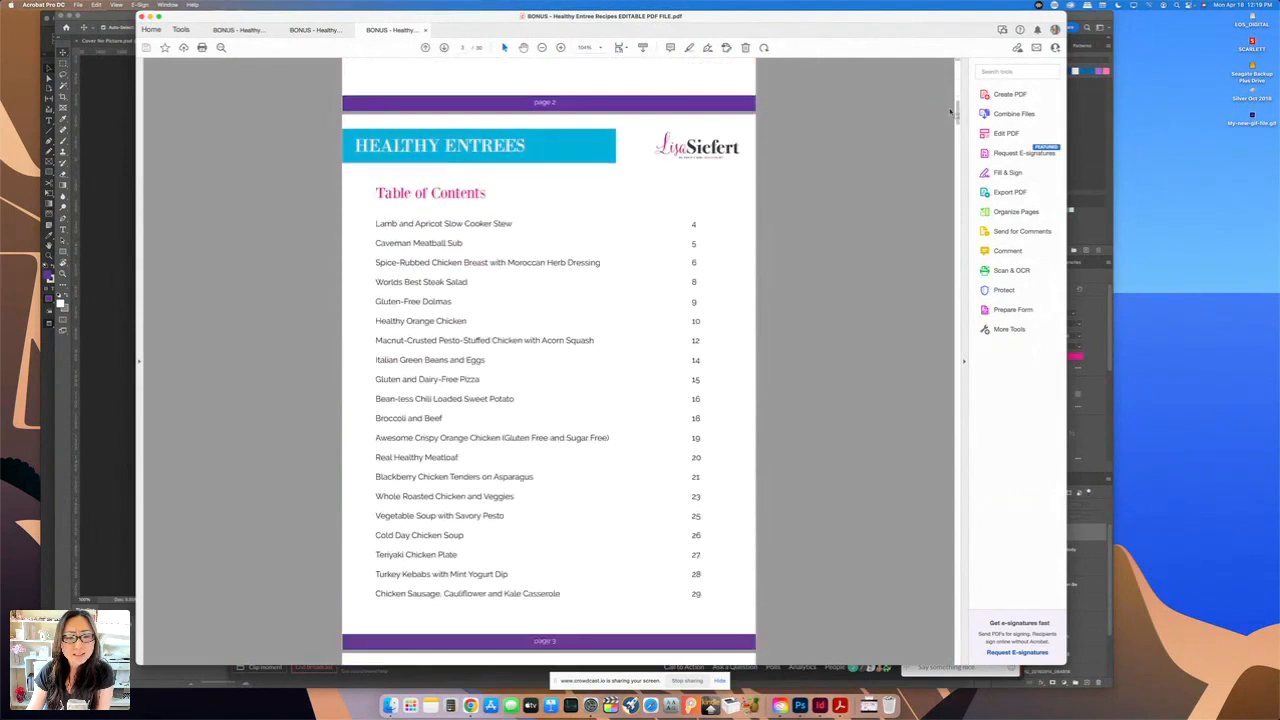
triple_click(430, 192)
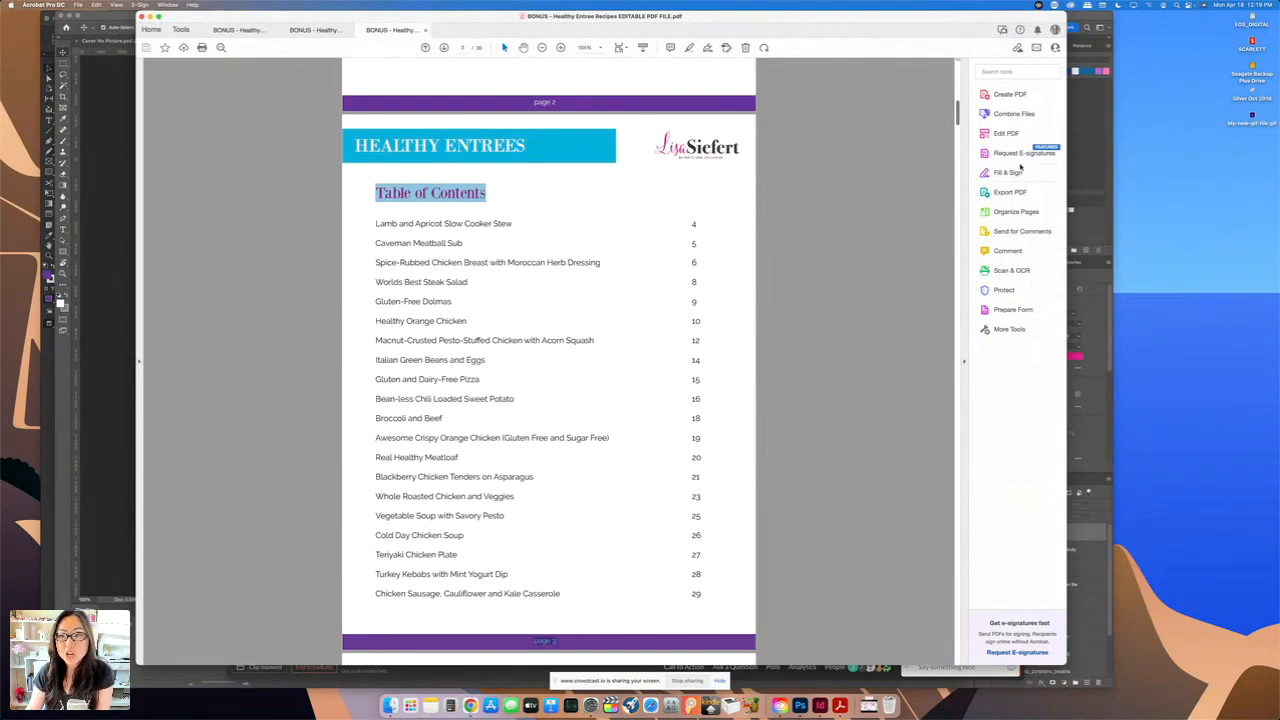
left_click(1007, 133)
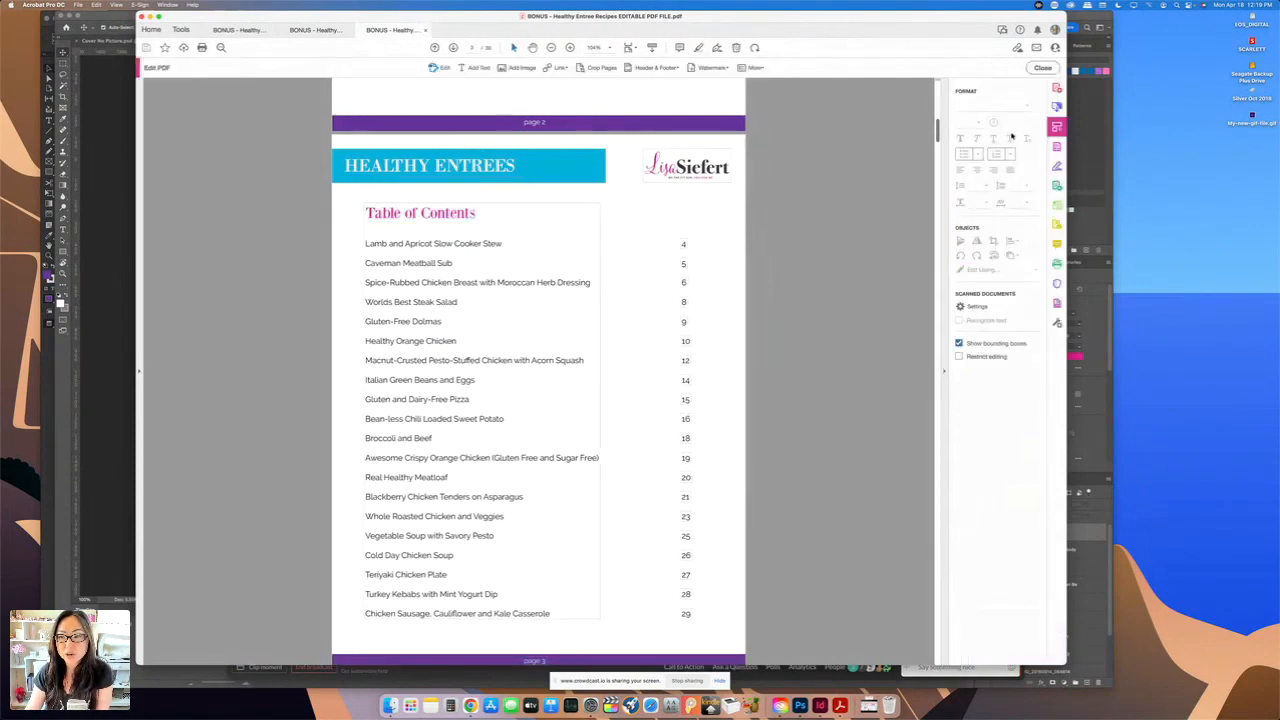
left_click(690, 163)
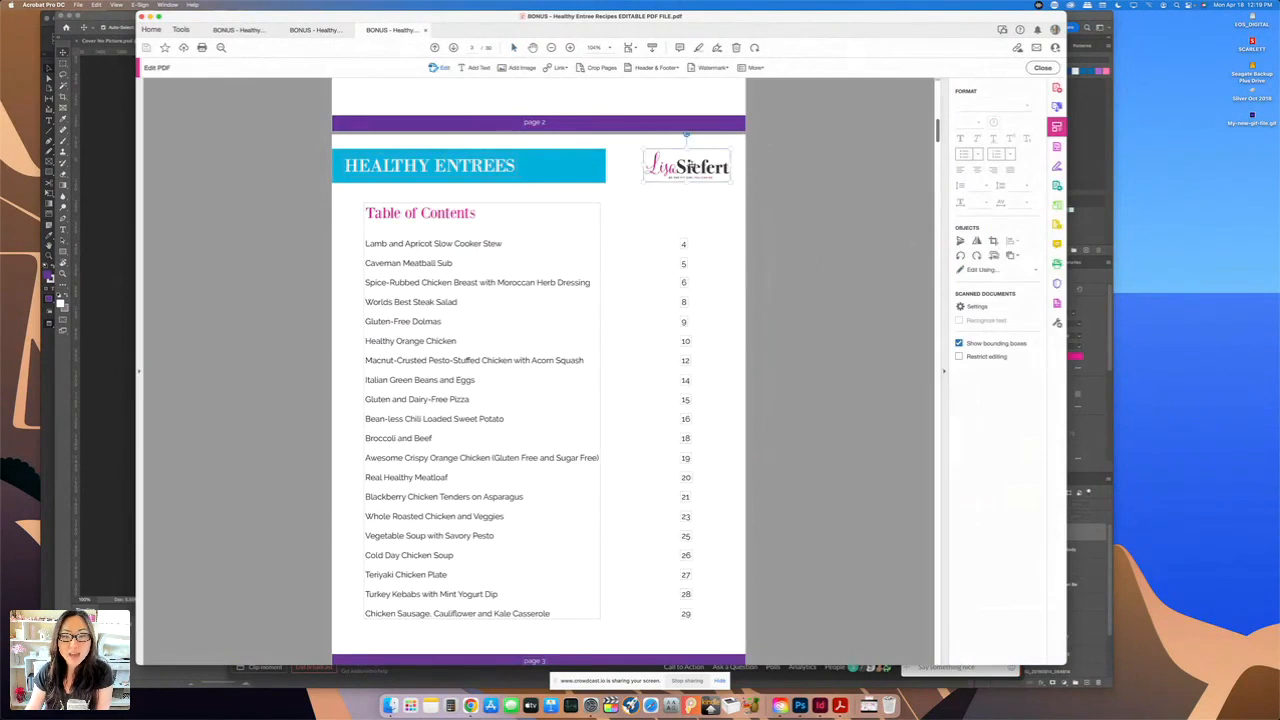
key("Delete")
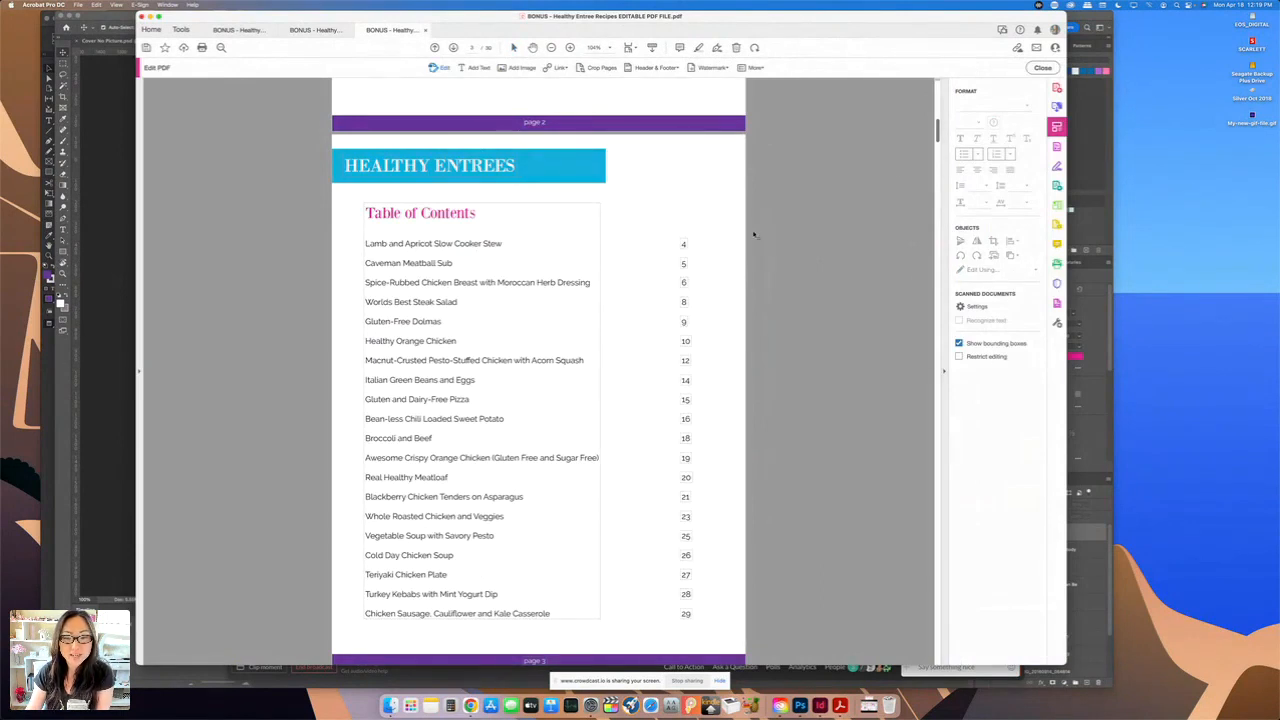
- Examine the logos on the Lamb and Apricot Slow Cooker Stew and Caveman MeatBall Sub pages and the additional PDF editing options
scroll(752, 235, "down", 5)
scroll(752, 235, "down", 2)
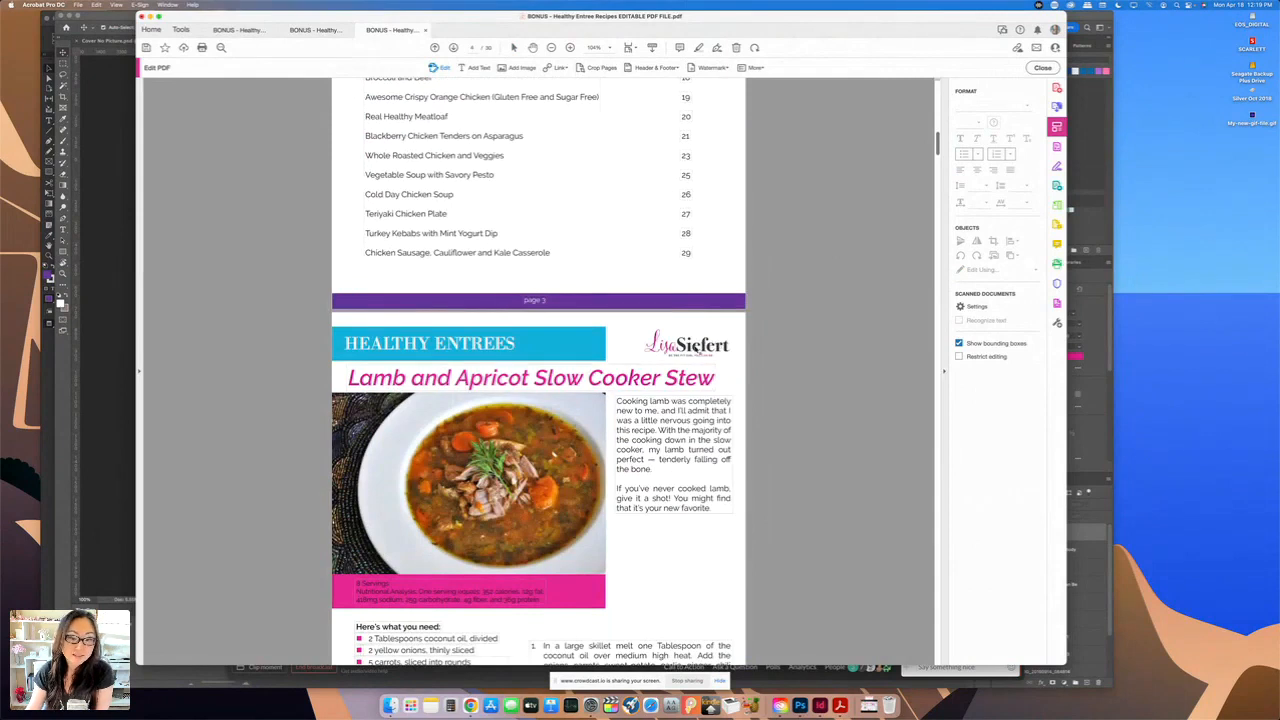
scroll(719, 184, "down", 5)
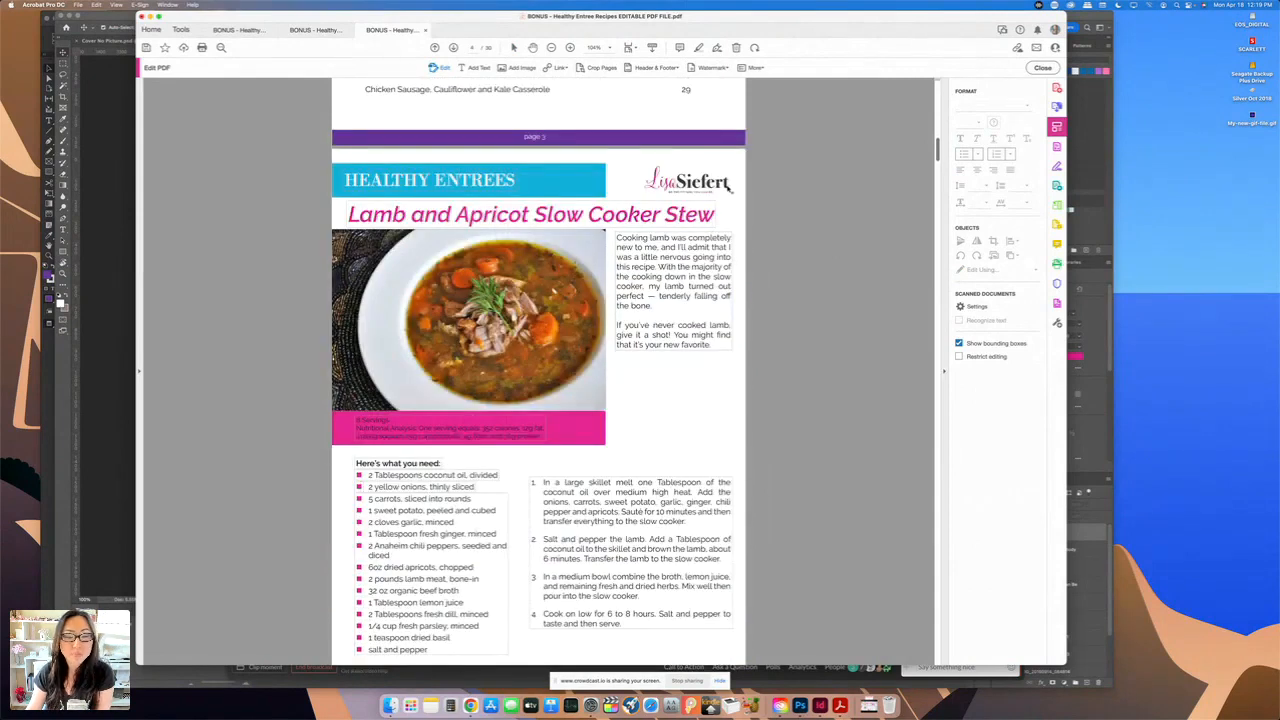
scroll(729, 187, "down", 10)
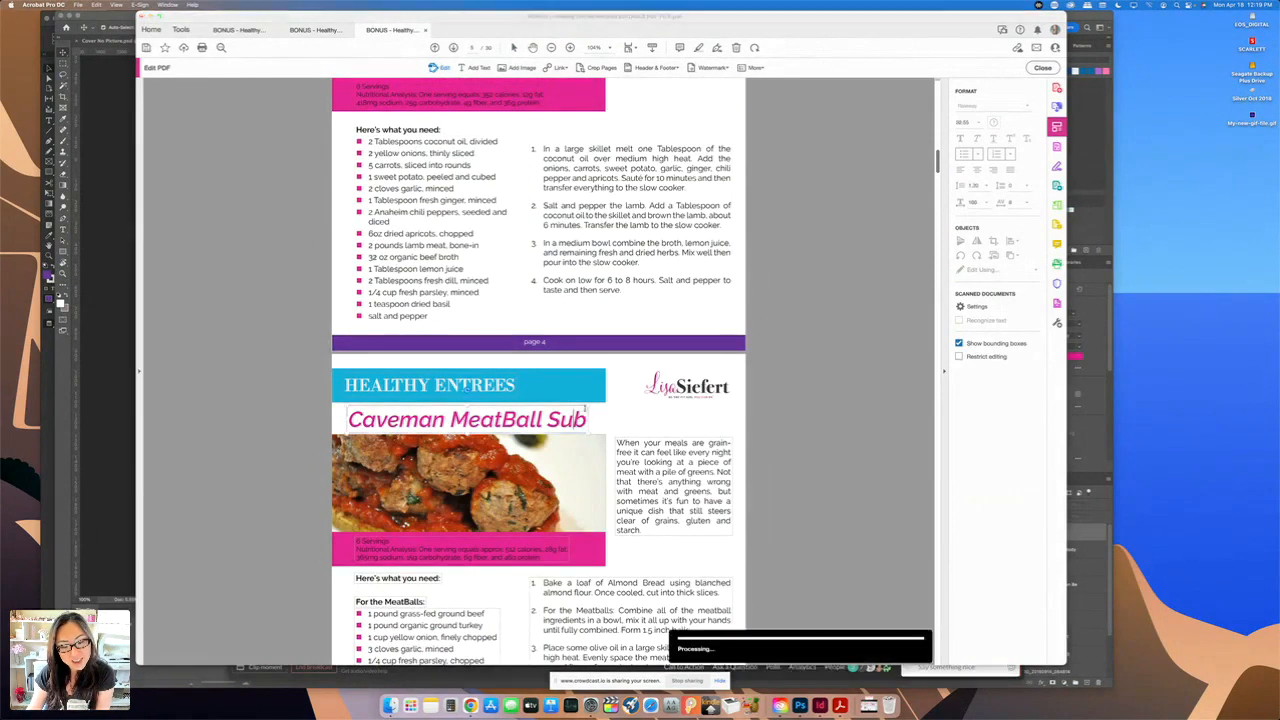
left_click(673, 399)
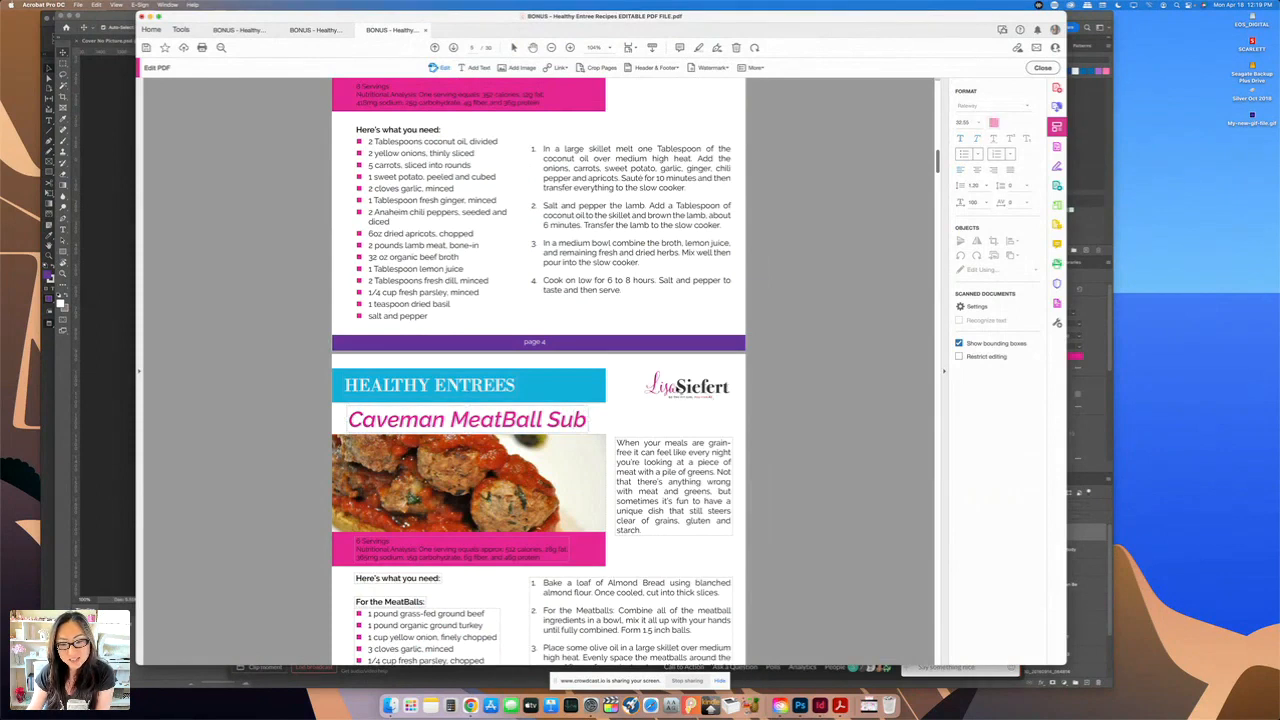
scroll(845, 424, "up", 5)
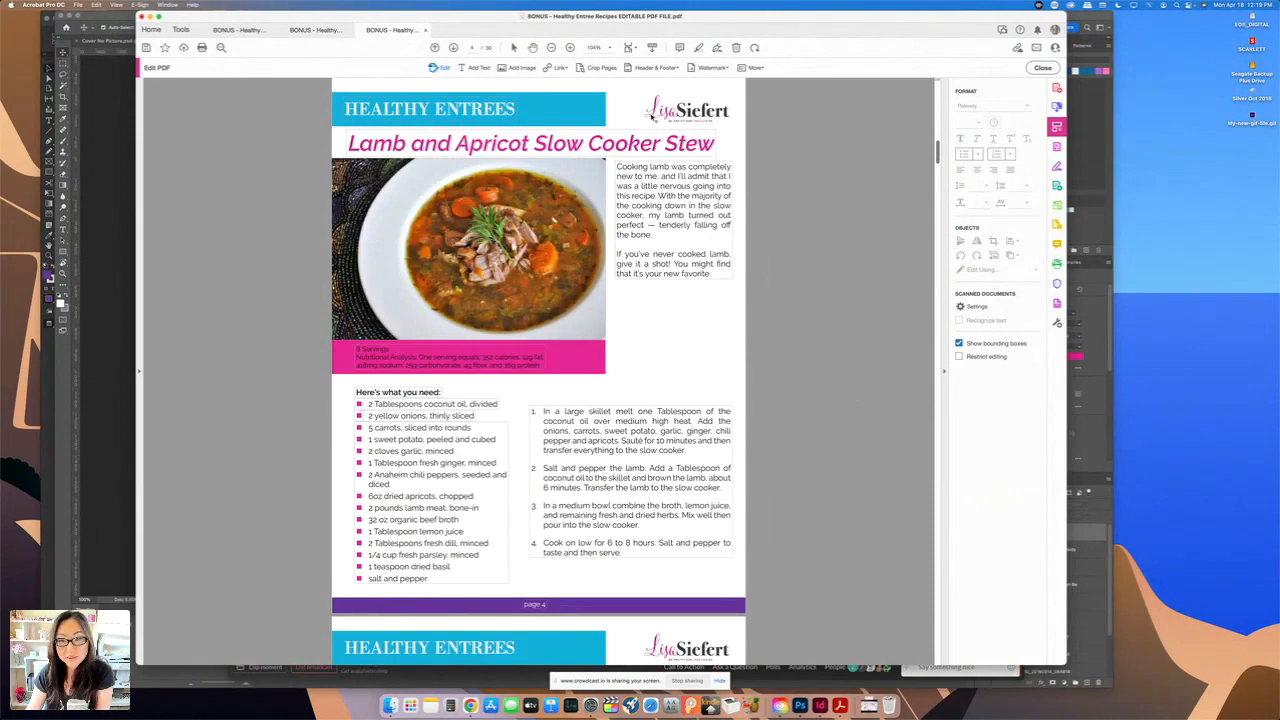
scroll(655, 117, "down", 3)
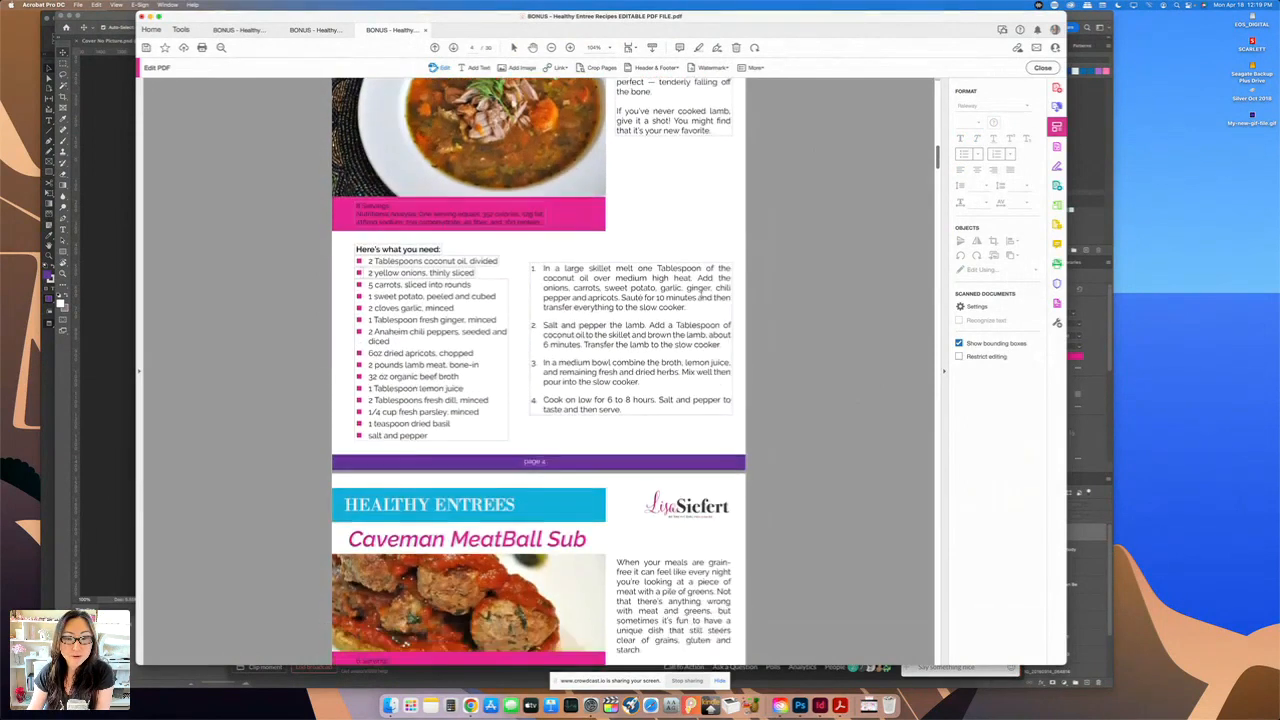
scroll(700, 295, "up", 3)
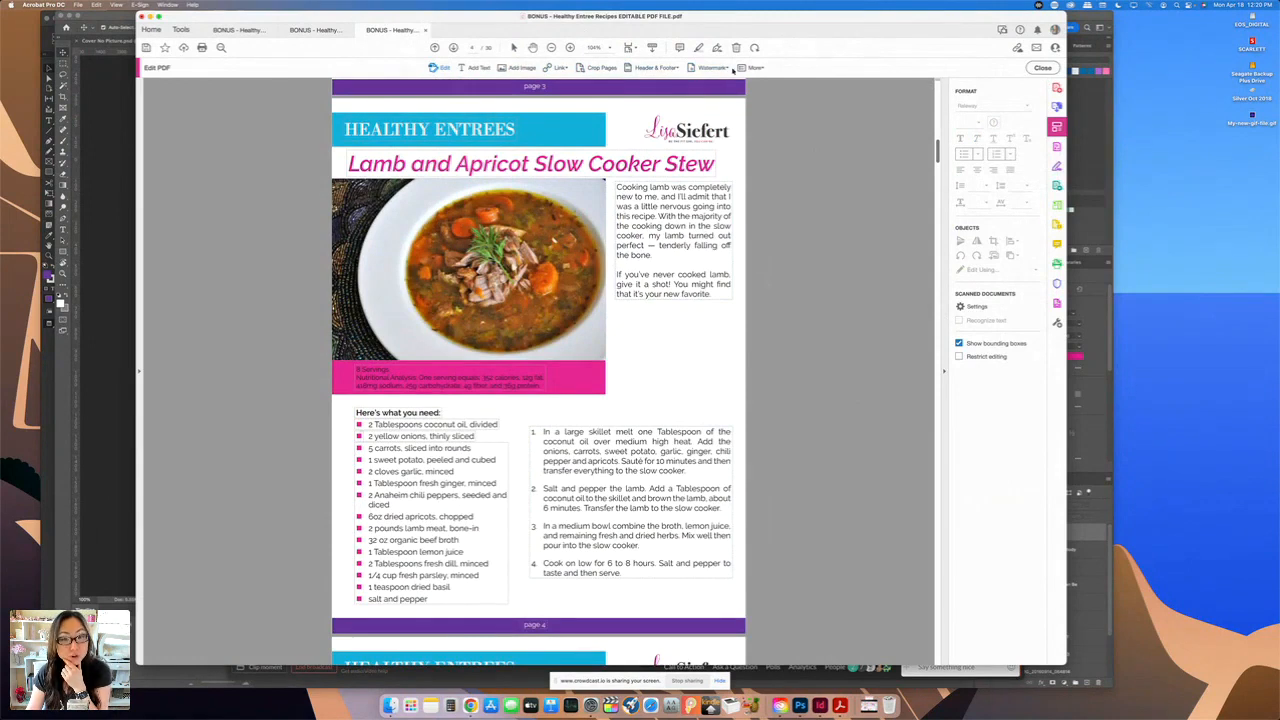
left_click(750, 67)
mouse_move(775, 93)
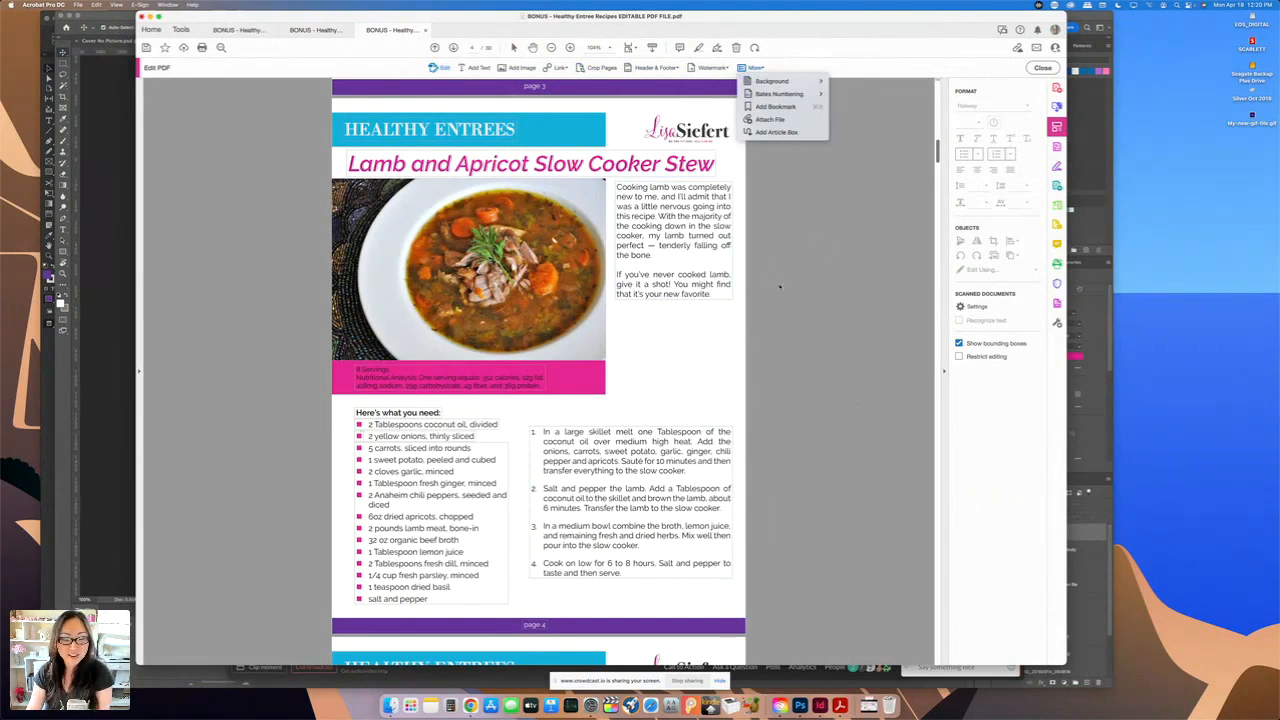
left_click(602, 455)
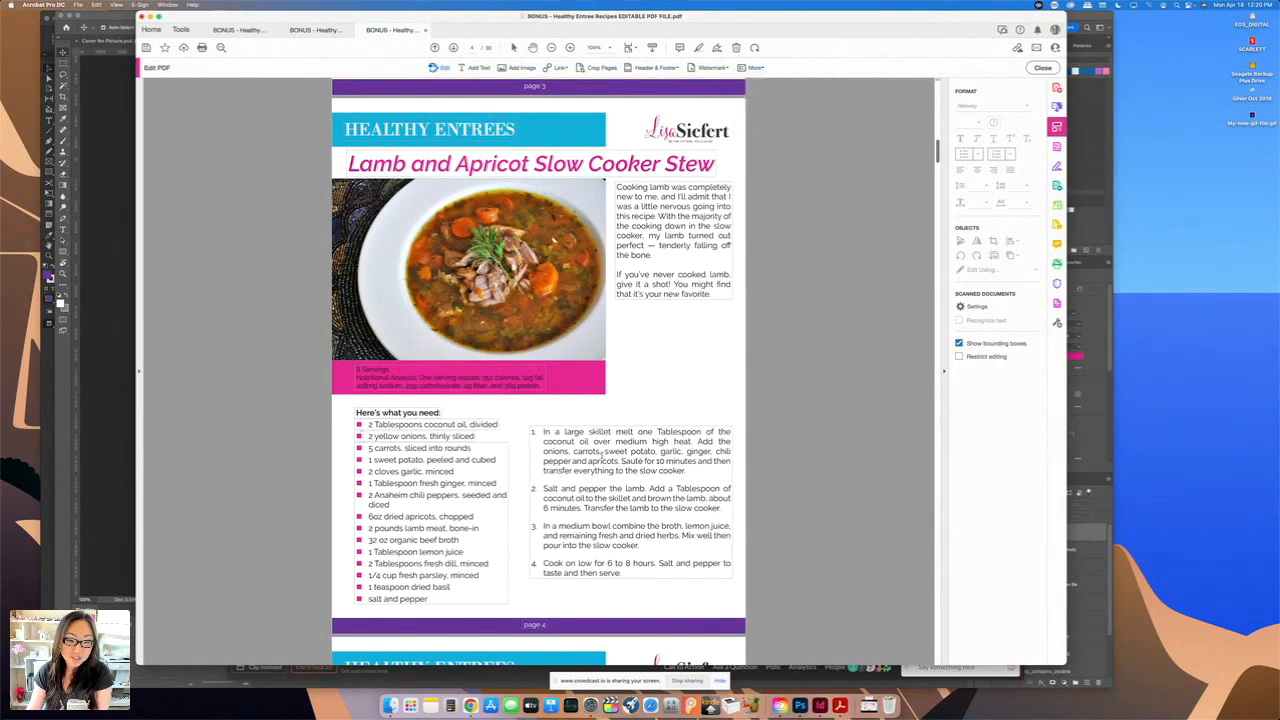
- Replace part of instruction 1 on the Lamb and Apricot Slow Cooker Stew page with "change the text" and delete that page's logo
left_click(602, 455)
left_click_drag(616, 451, 696, 461)
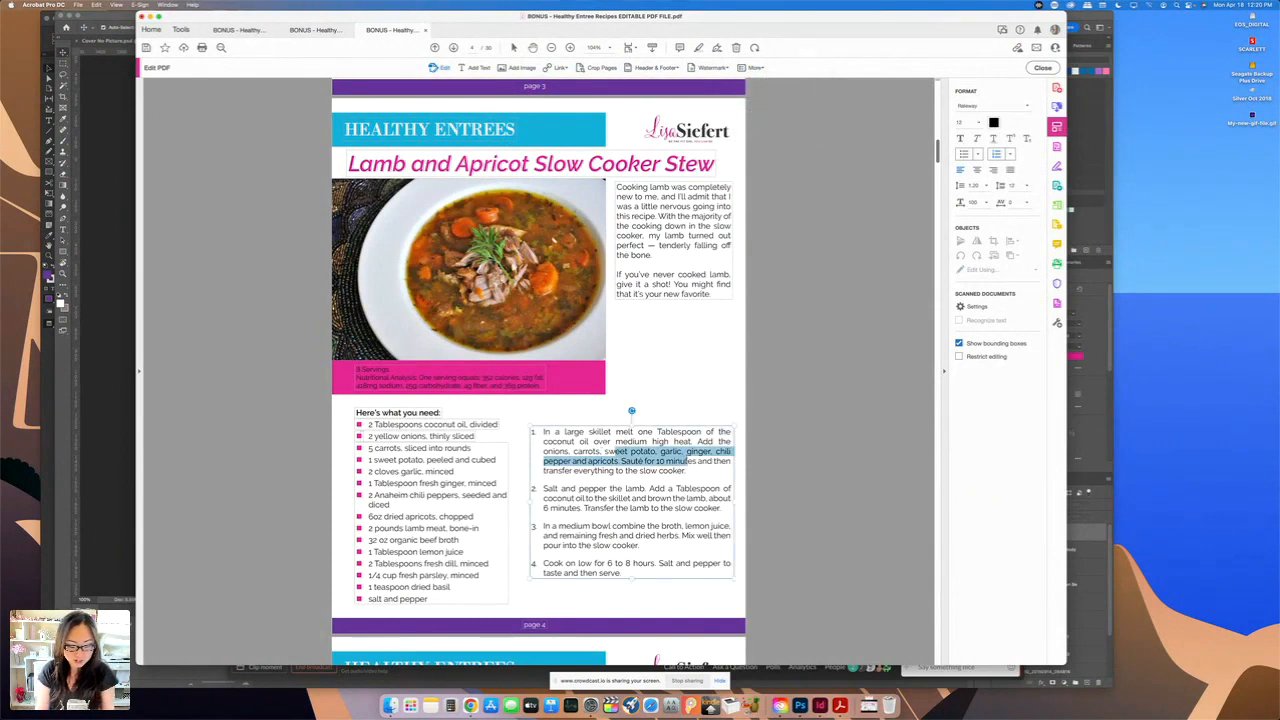
type("change the text es and then")
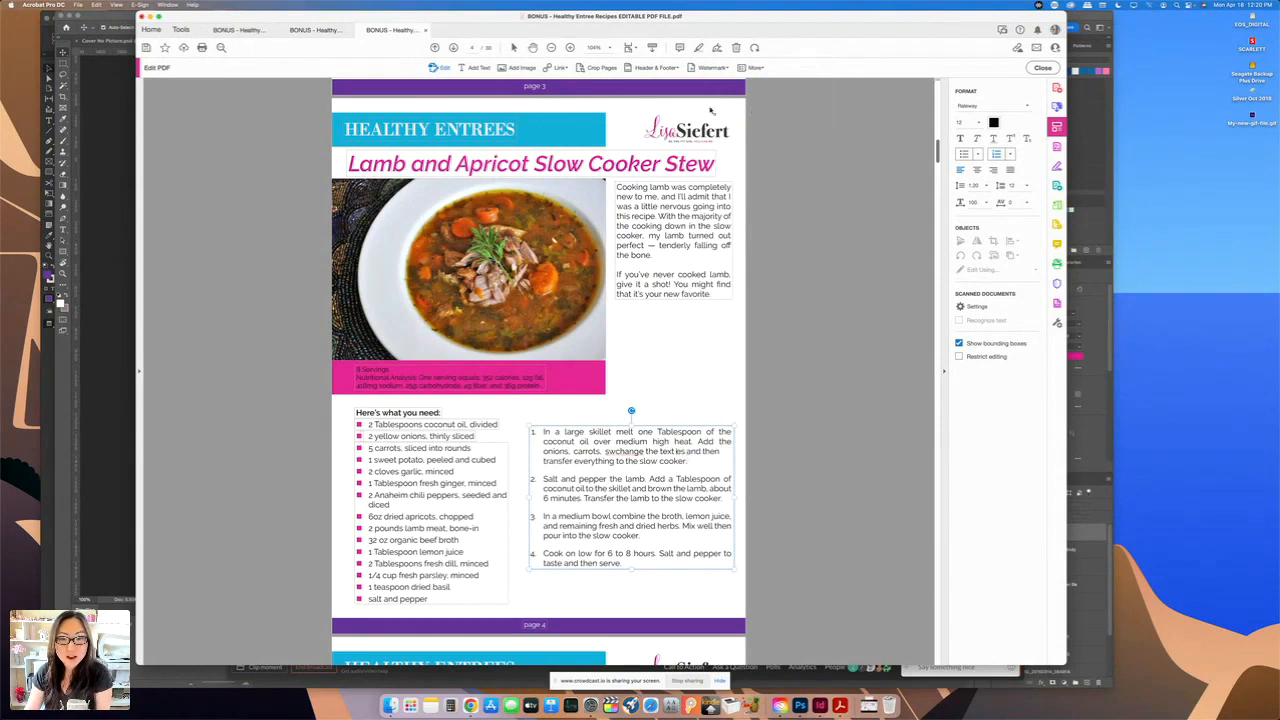
left_click(692, 135)
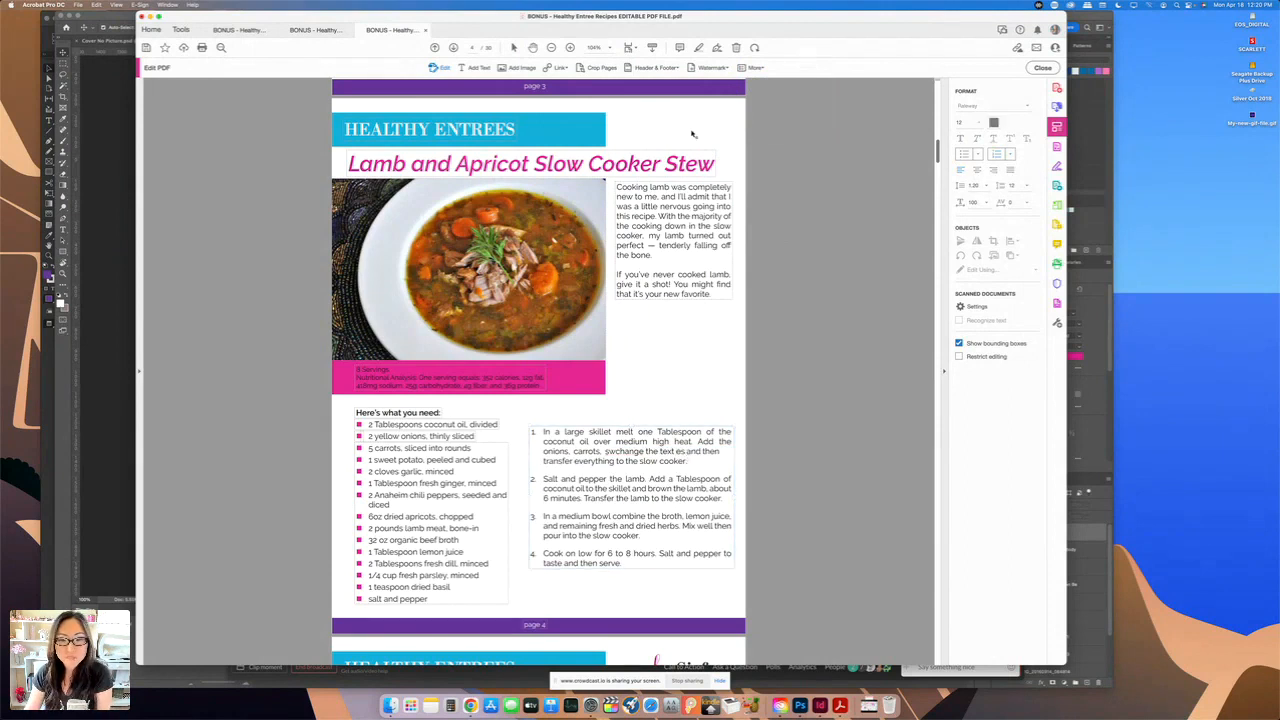
- Look through the following entree recipe pages, the Healthy Breakfast Recipes cover and the Healthy Snack Recipes PDF up to its Table of Contents
scroll(790, 230, "down", 3)
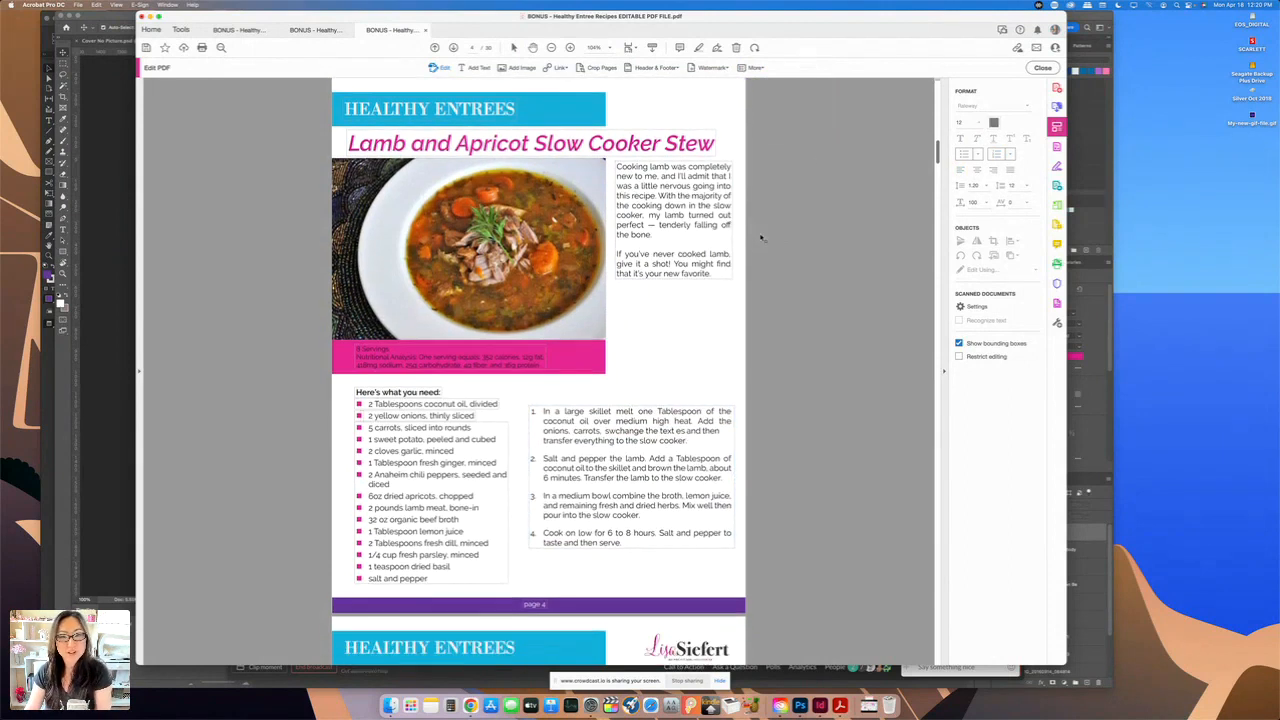
scroll(760, 312, "down", 6)
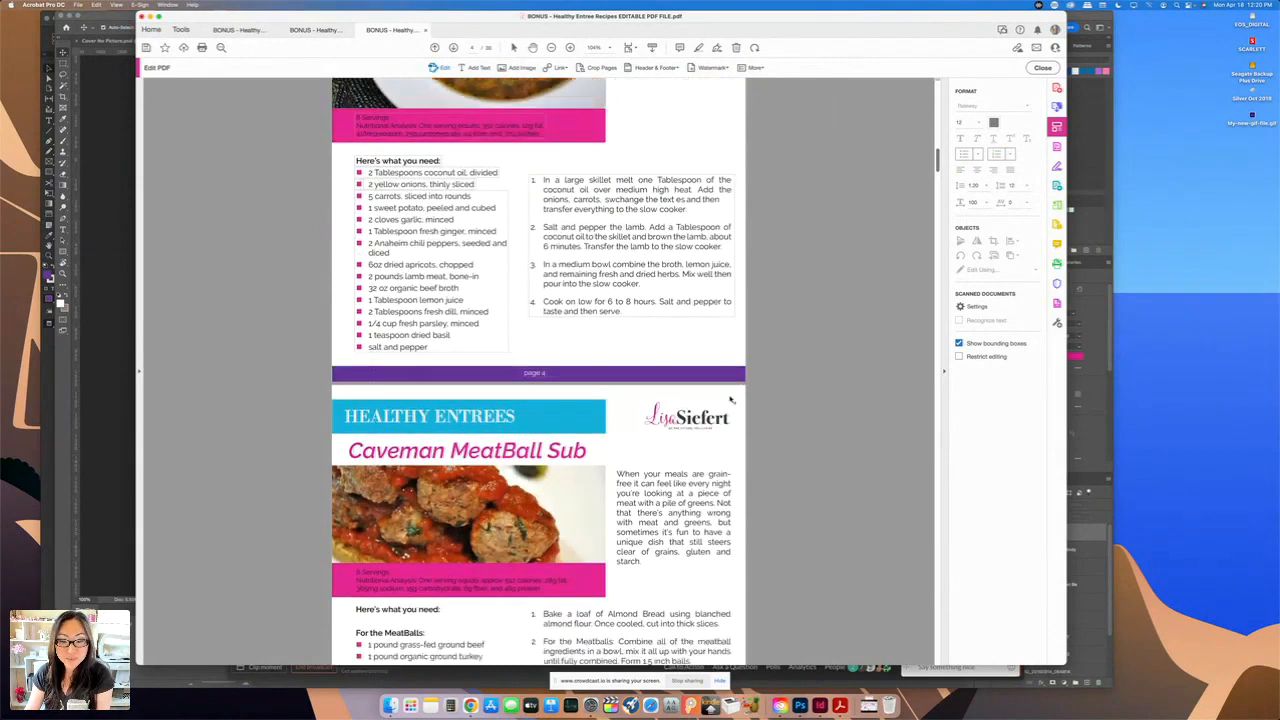
scroll(766, 374, "down", 20)
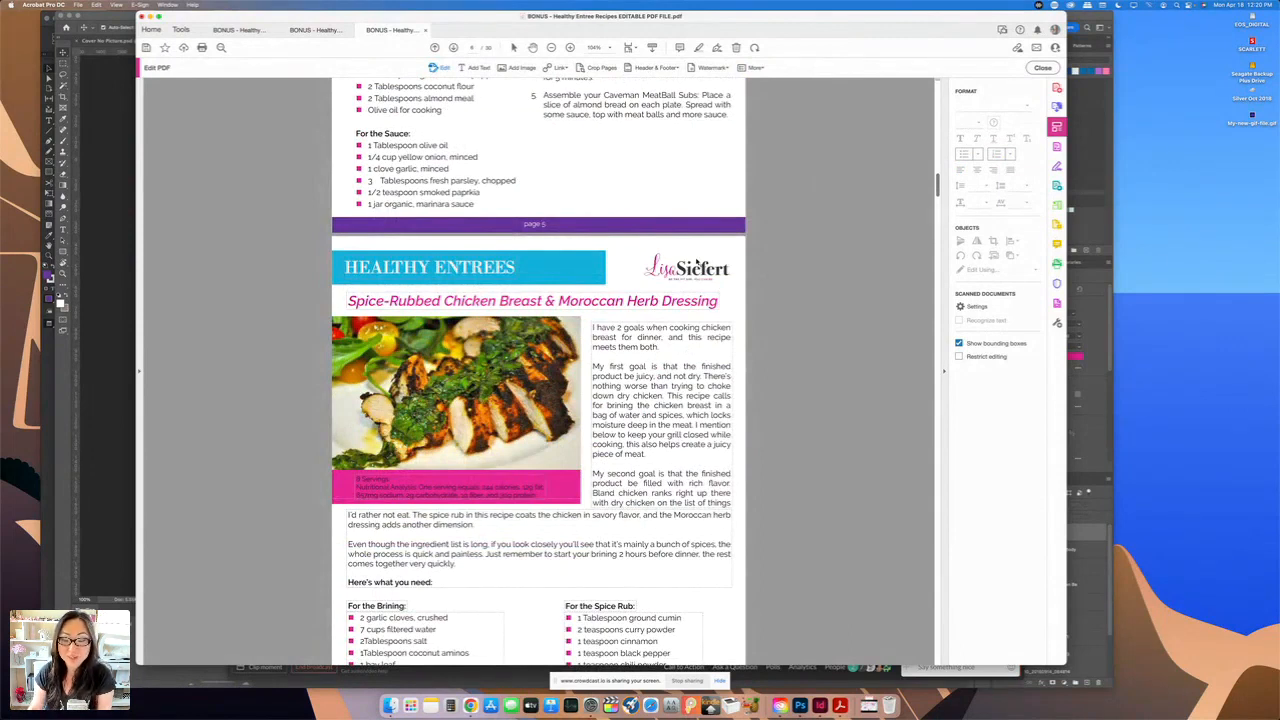
scroll(711, 275, "down", 8)
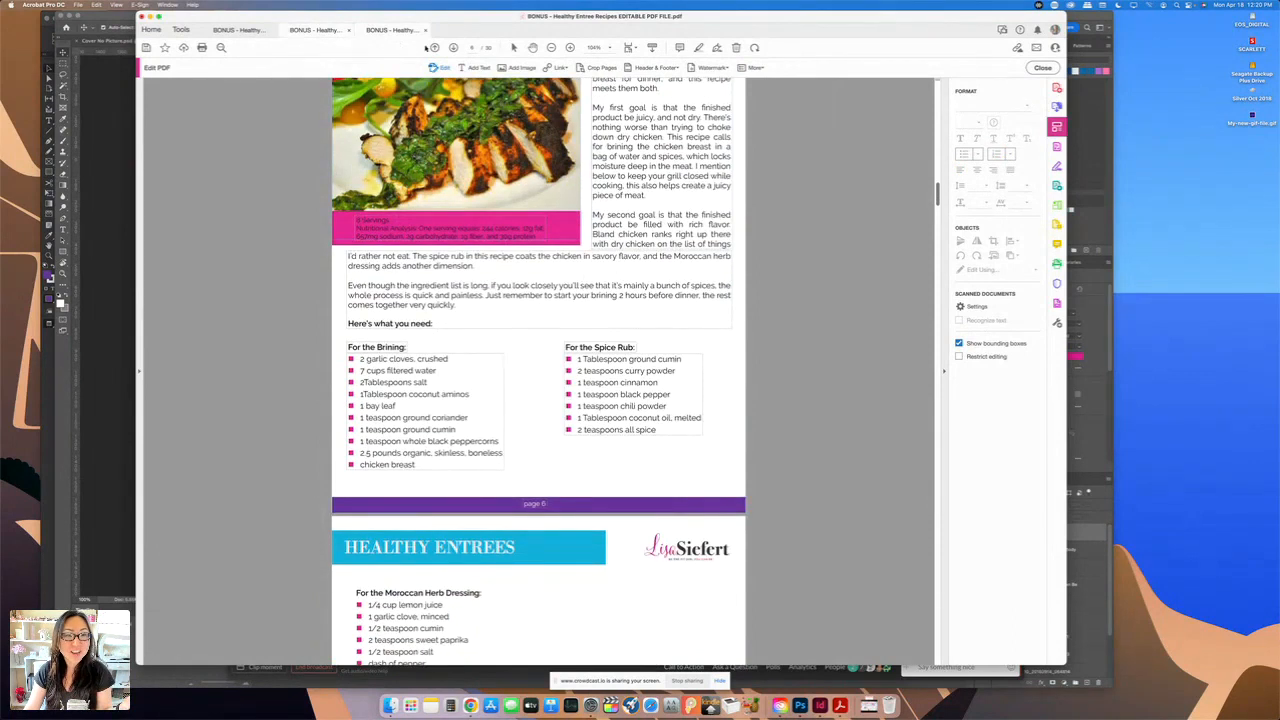
key("ctrl+shift+Tab")
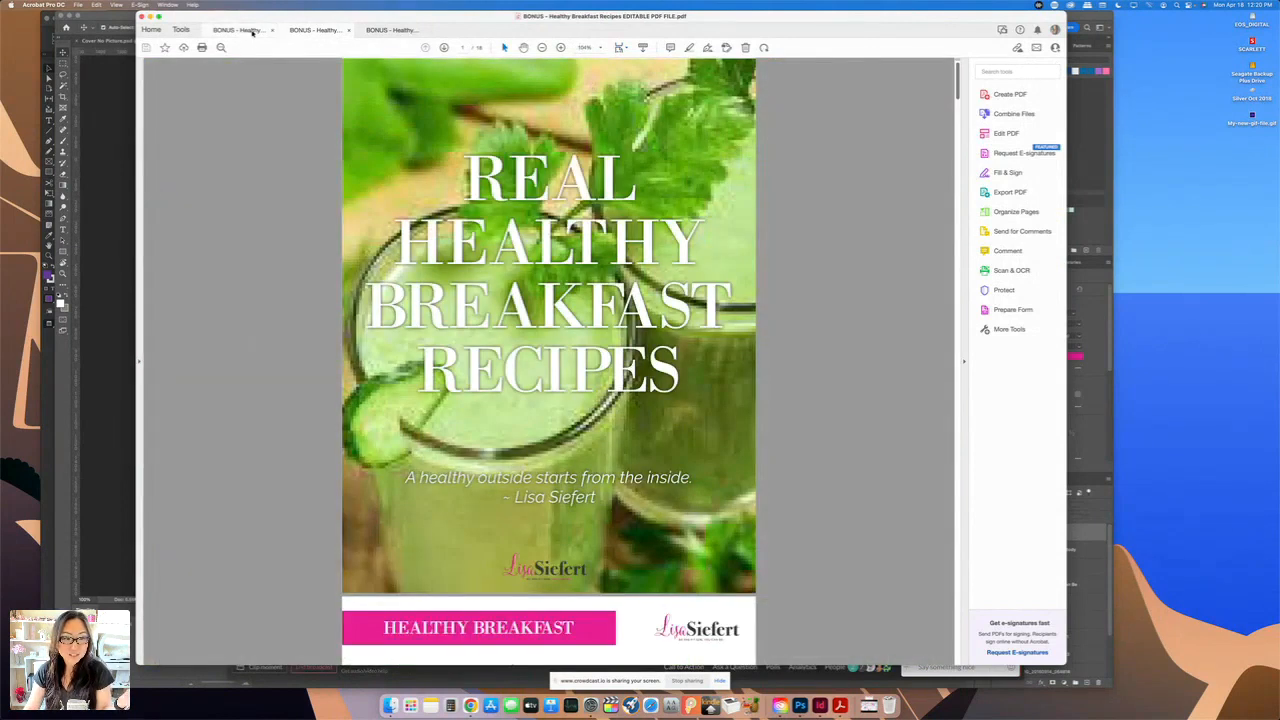
left_click(315, 29)
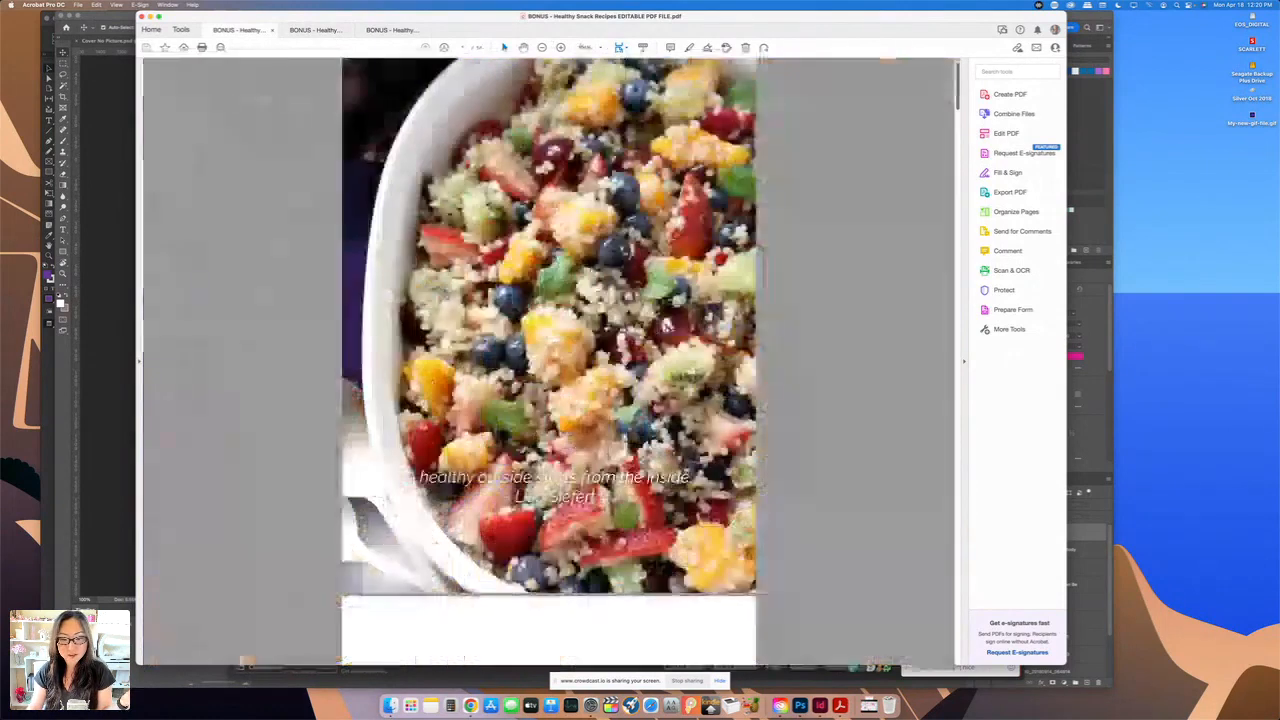
scroll(662, 310, "down", 10)
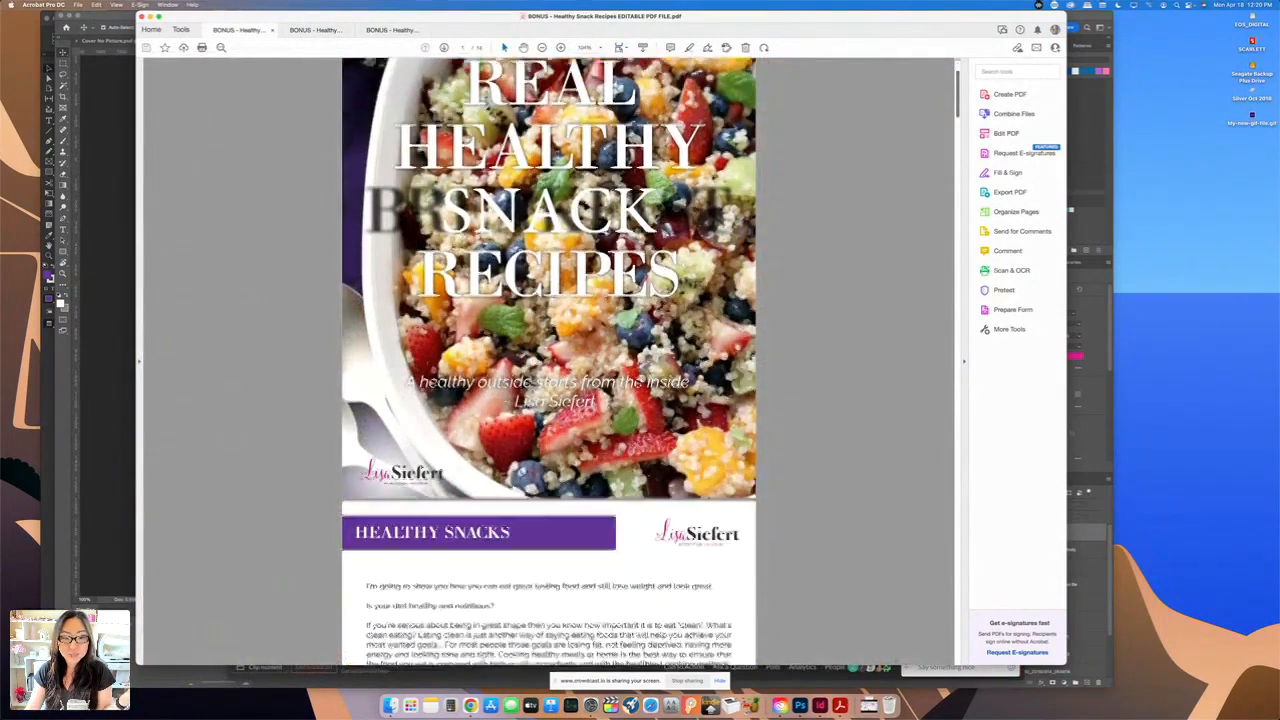
scroll(664, 296, "down", 5)
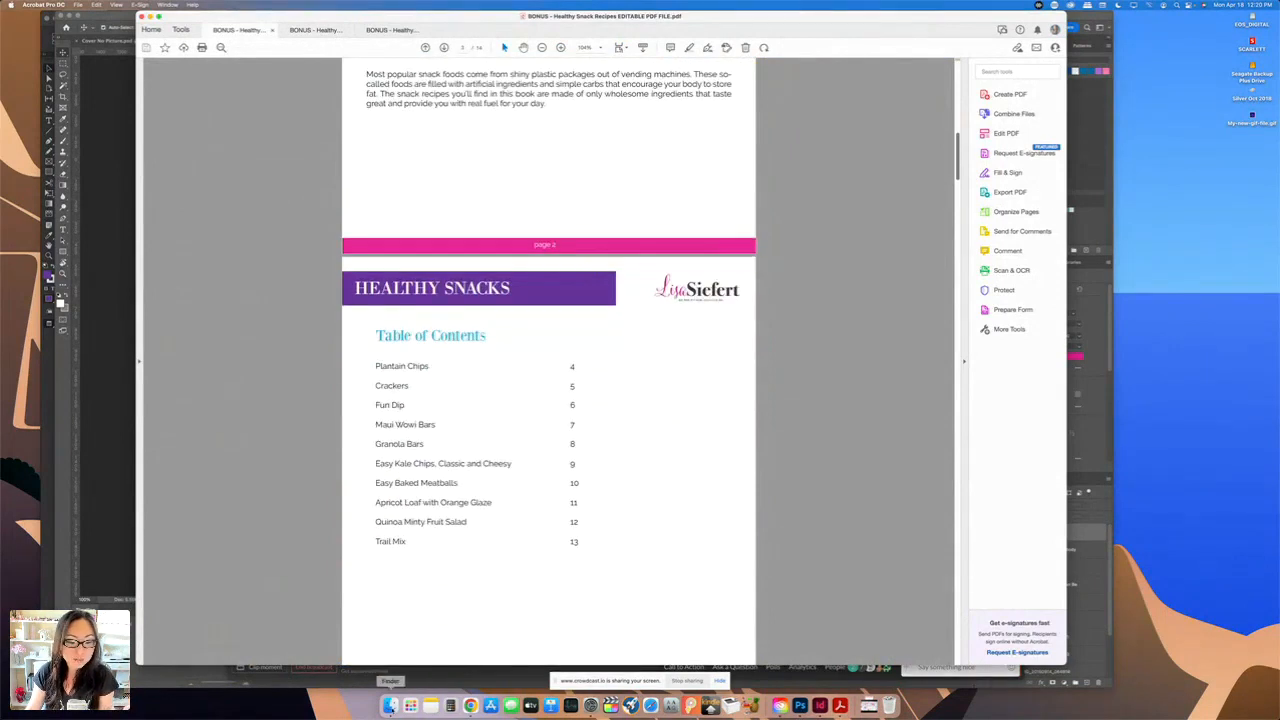
- Deselect the recipe PDFs in the Finder folder and switch to the Cover No Picture.psd document in Photoshop
left_click(390, 705)
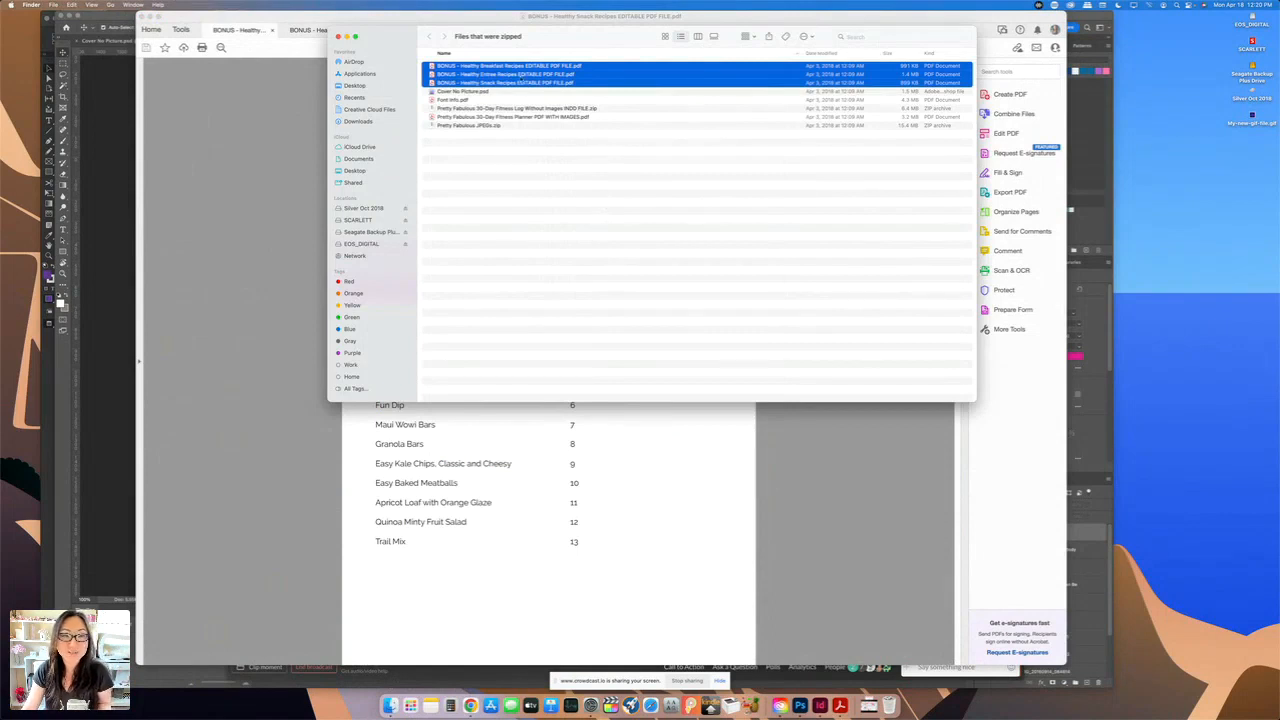
left_click(555, 132)
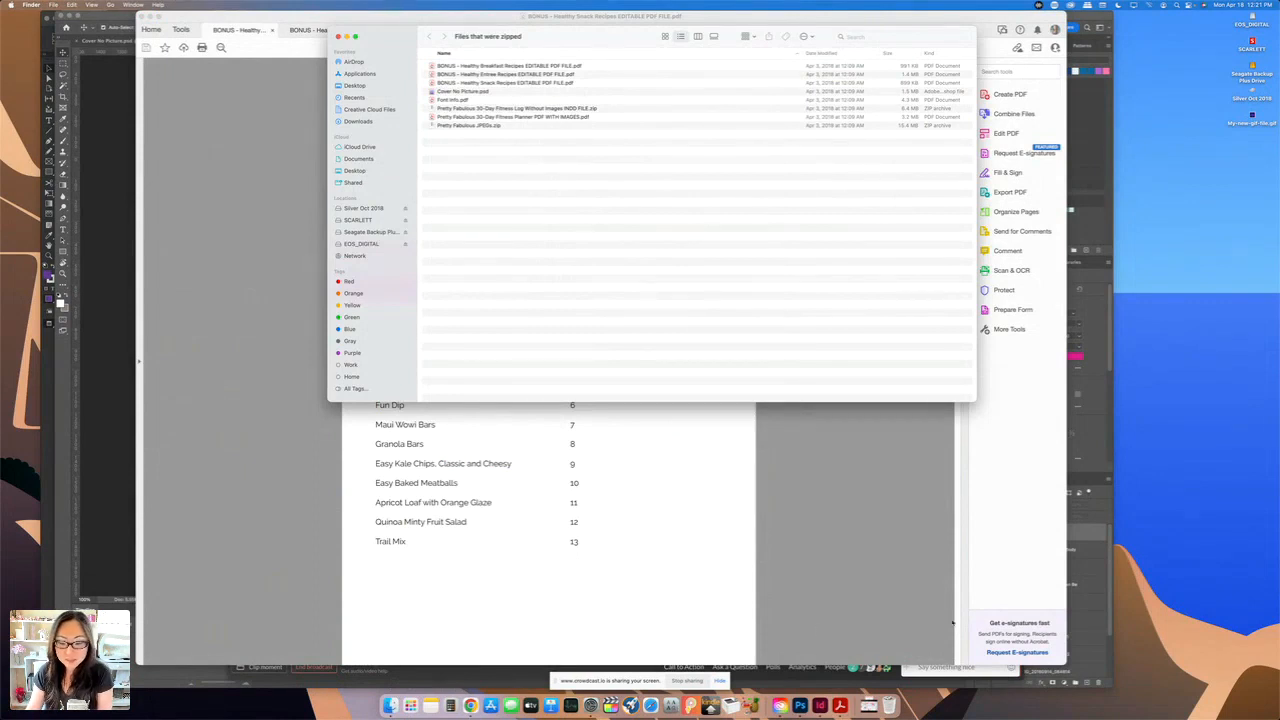
left_click(800, 706)
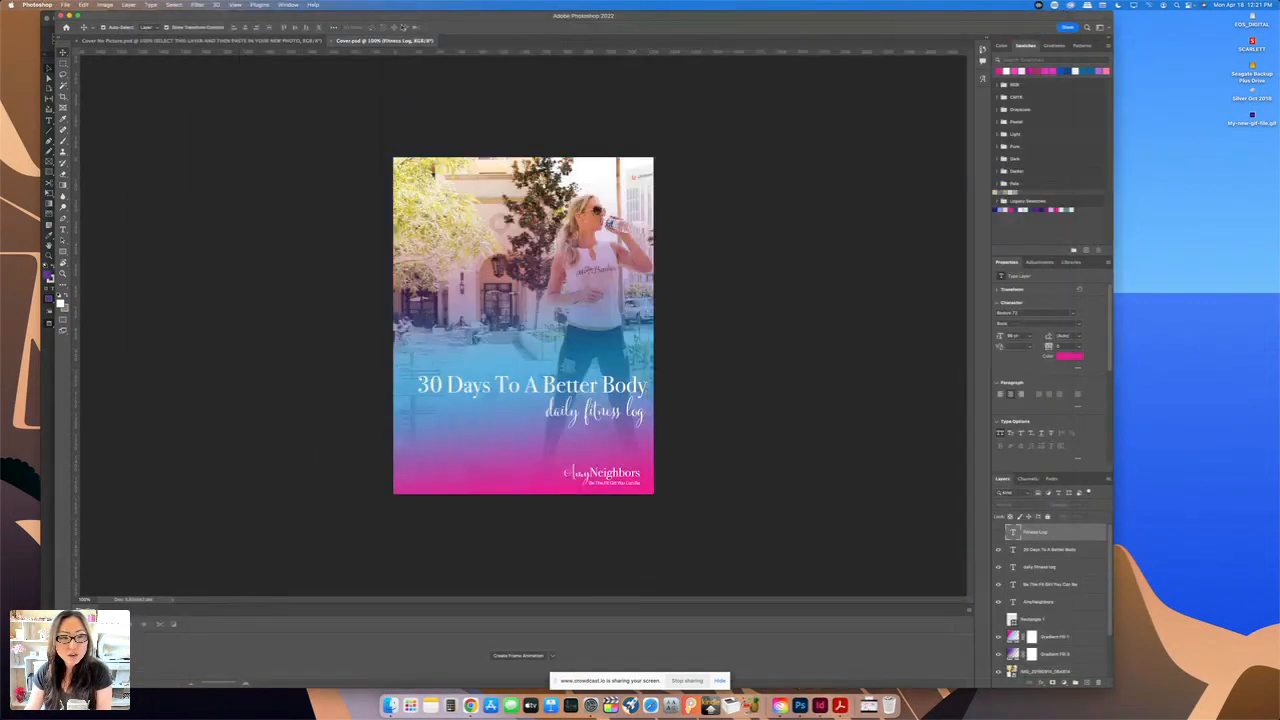
left_click(266, 41)
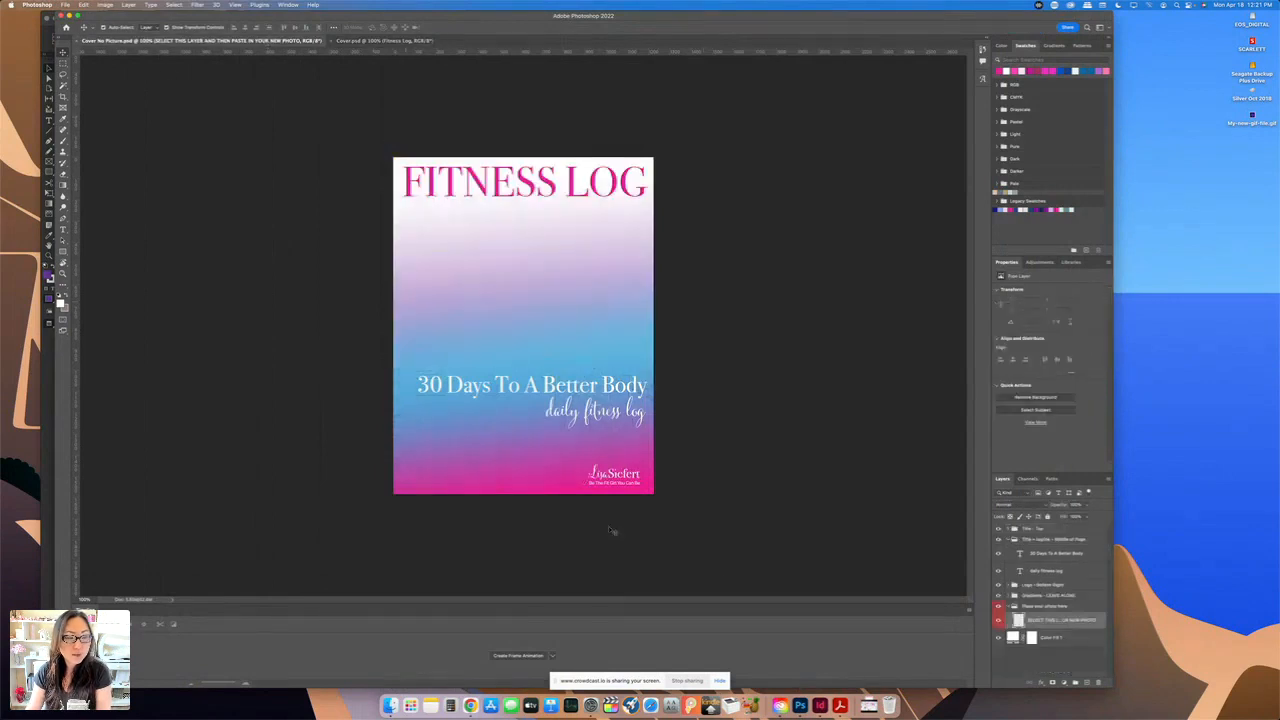
left_click(470, 706)
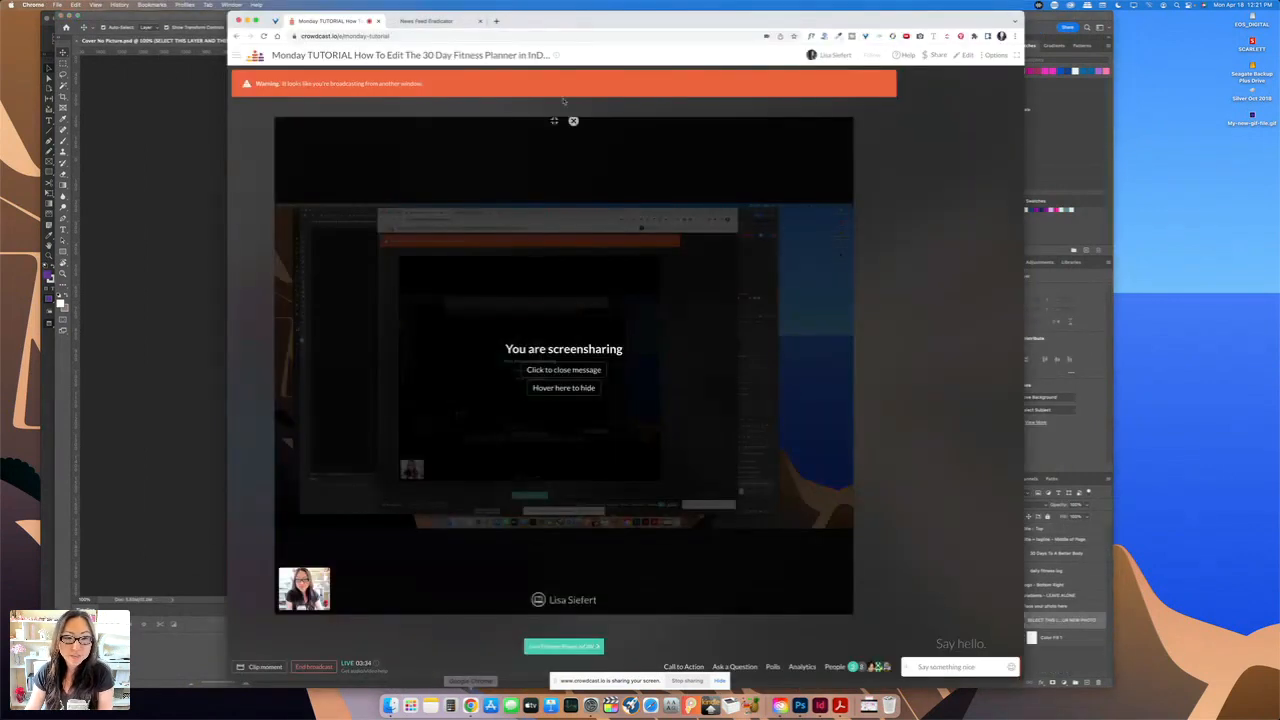
left_click_drag(587, 22, 110, 72)
left_click(251, 62)
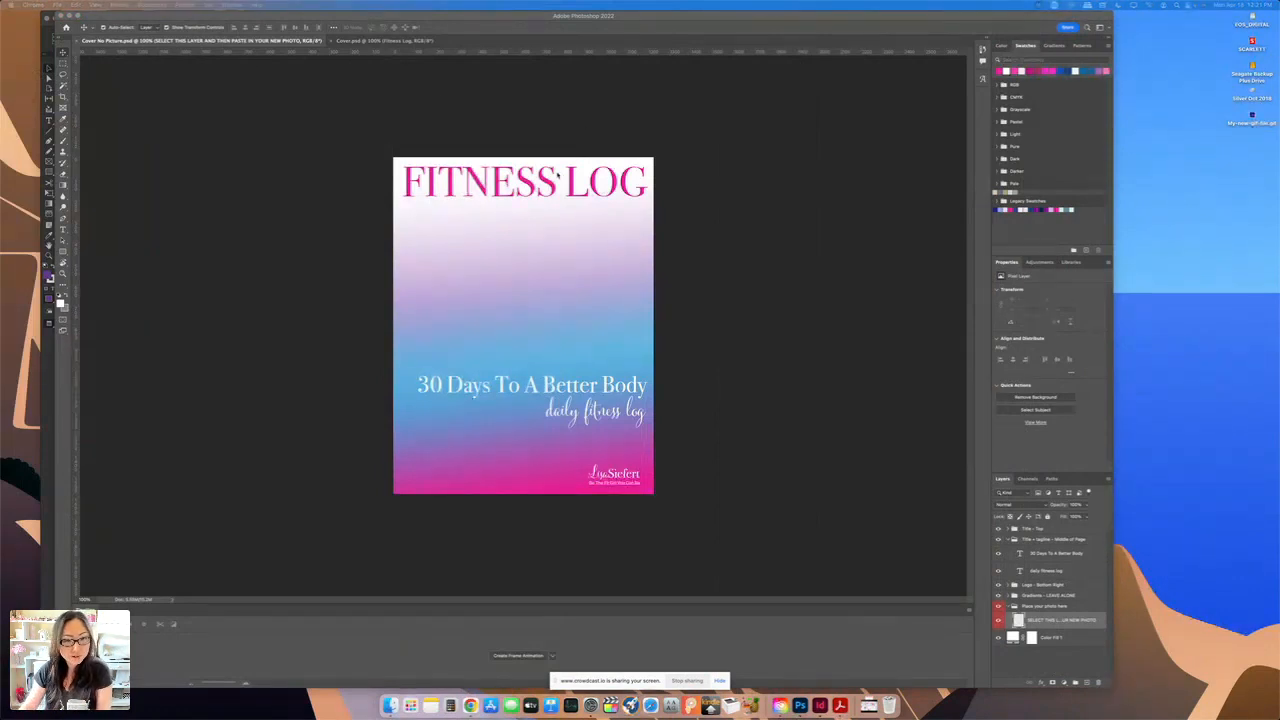
left_click(627, 361)
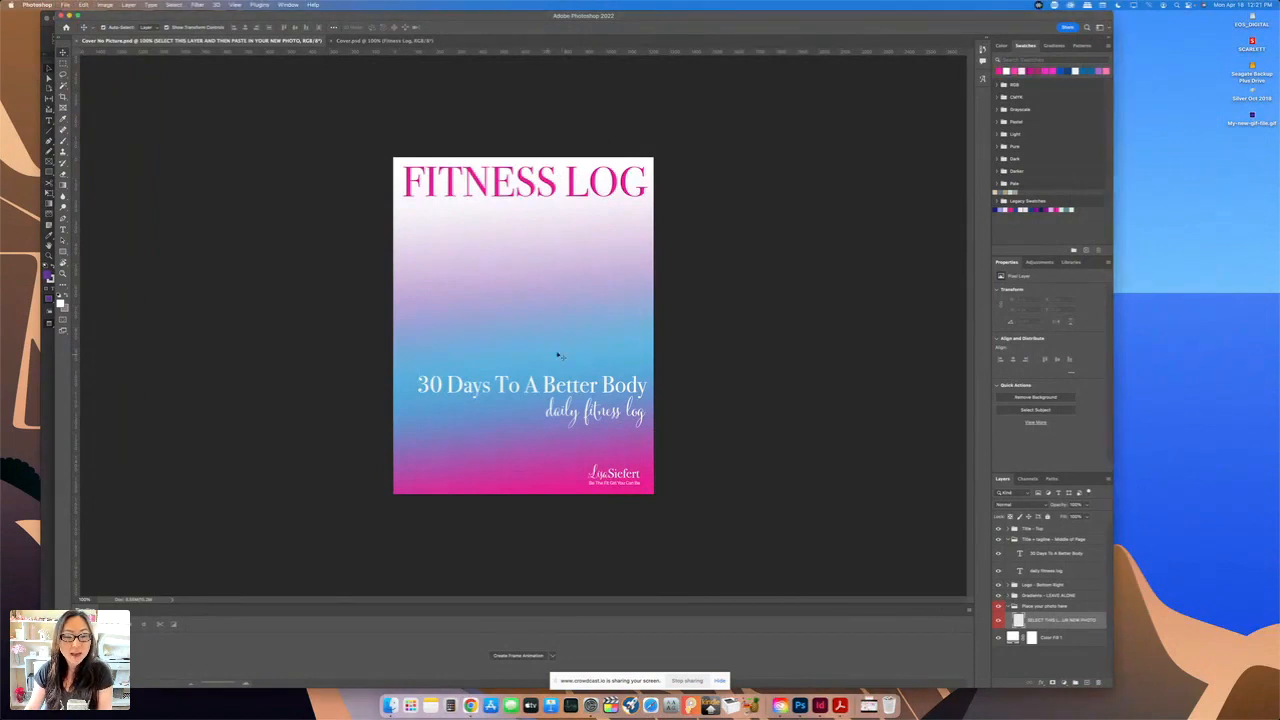
- Try deleting the name and tagline text of the cover's logo and undo both deletions
left_click(613, 474)
key("Delete")
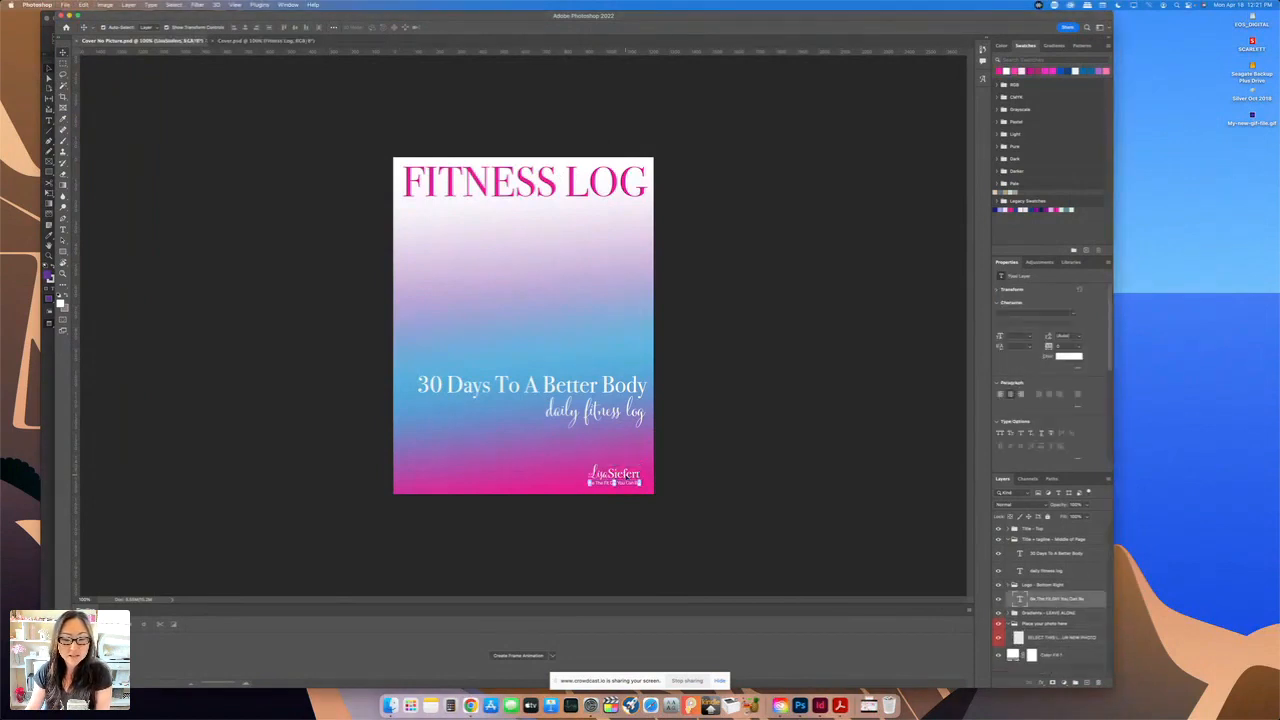
key("Delete")
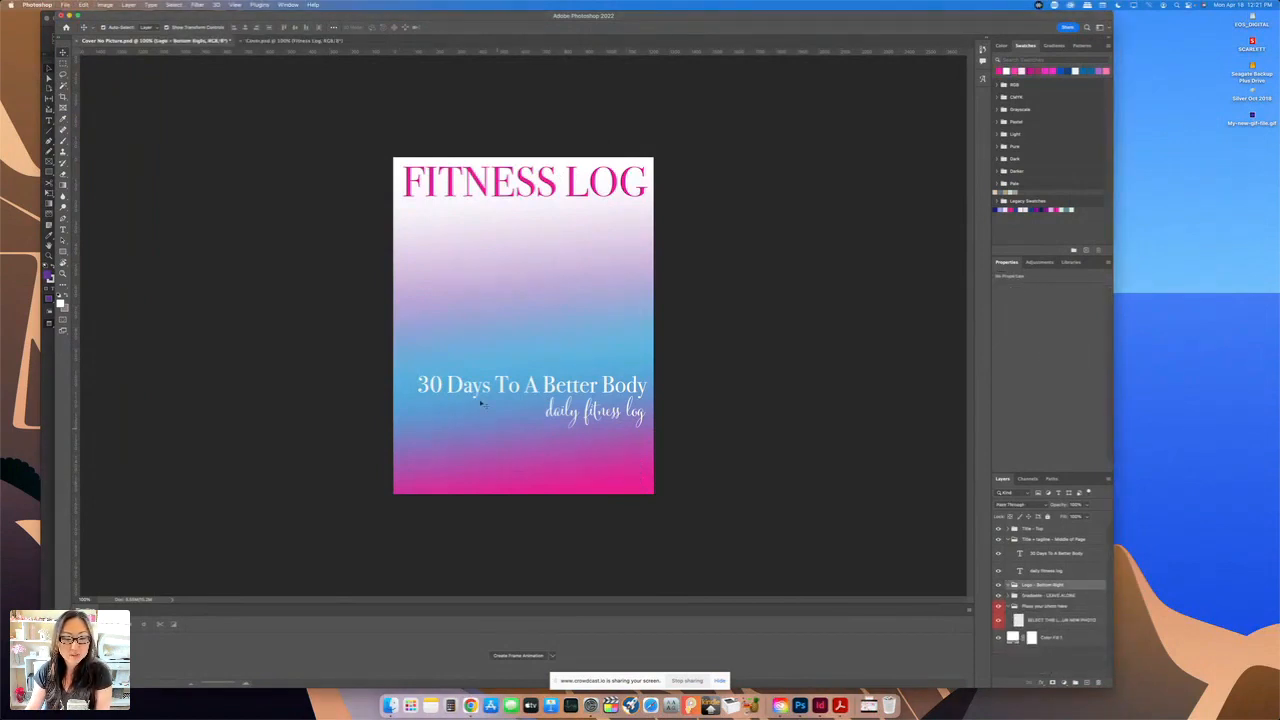
key("super+z")
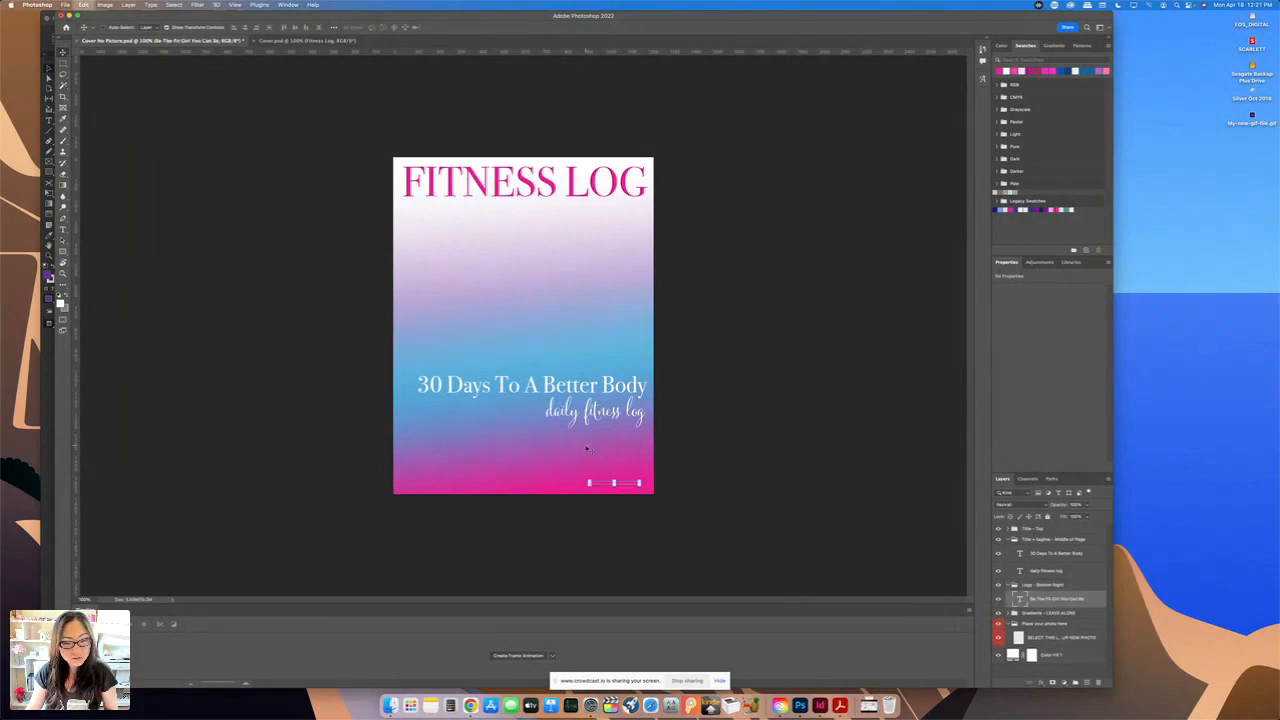
key("super+z")
- Replace the first name in the cover's logo text with the new owner's first name
double_click(600, 476)
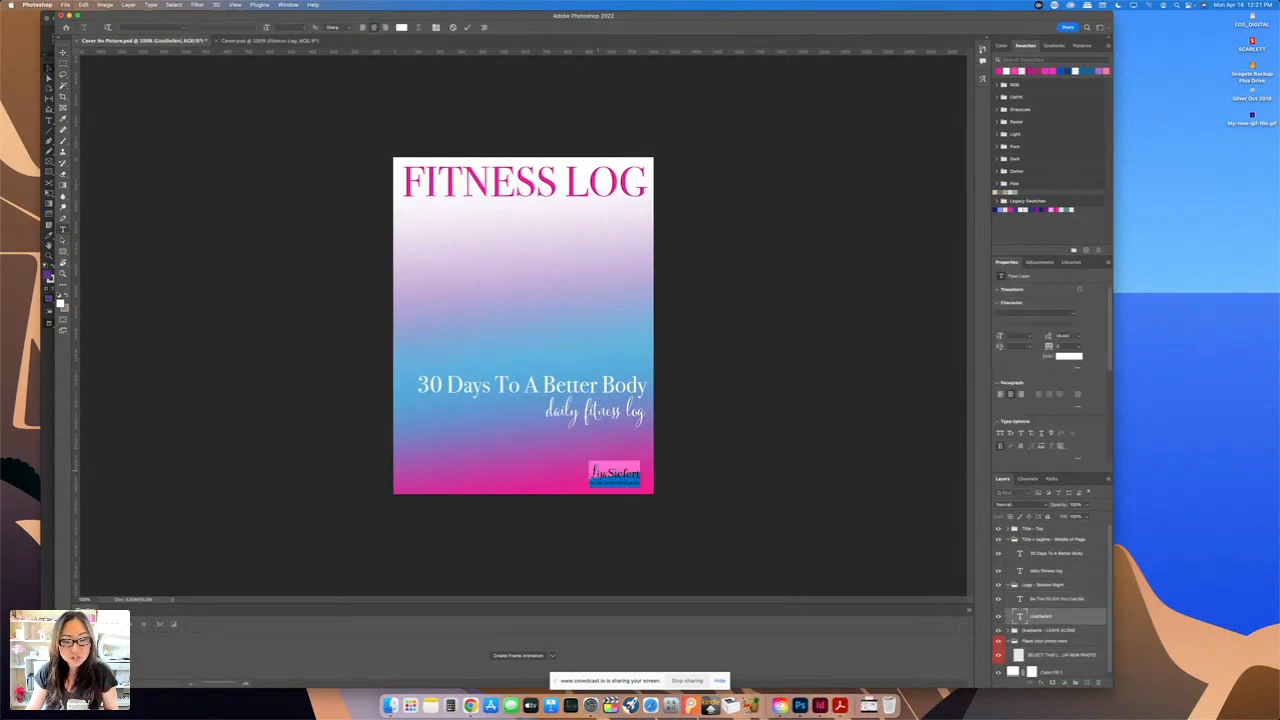
left_click_drag(609, 473, 589, 471)
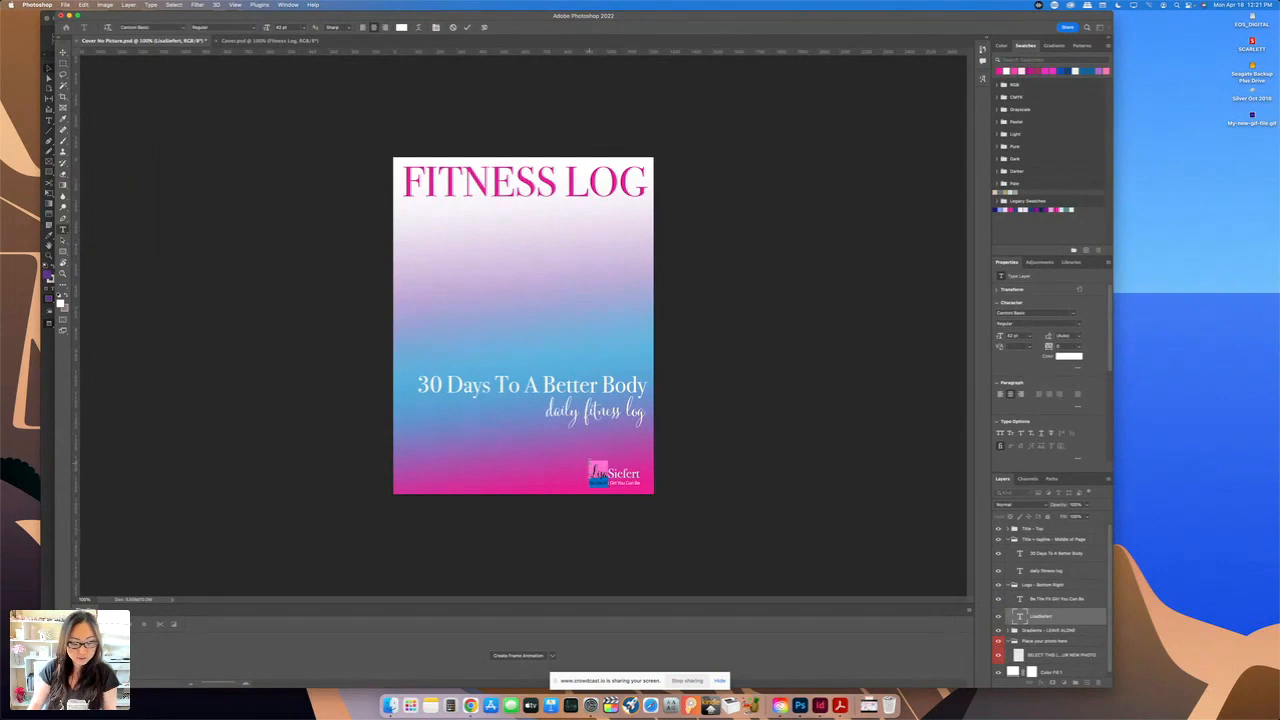
left_click(590, 465)
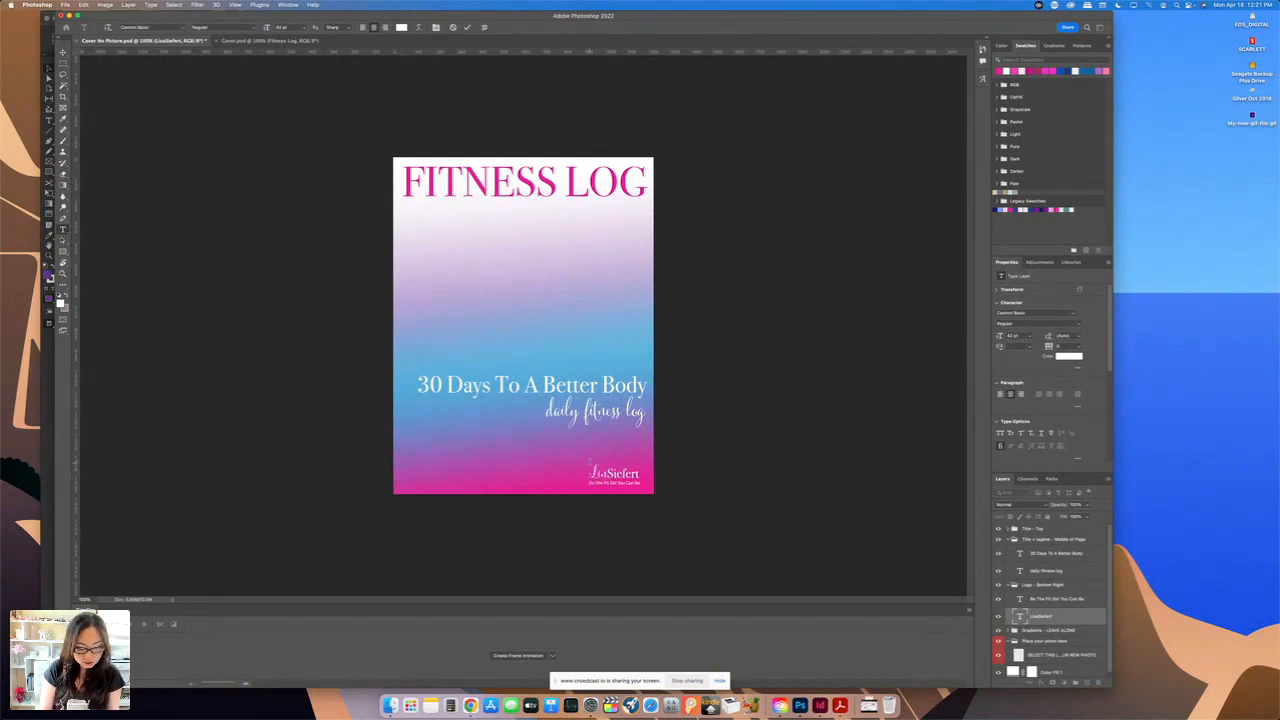
key("BackSpace")
key("BackSpace")
key("BackSpace")
key("BackSpace")
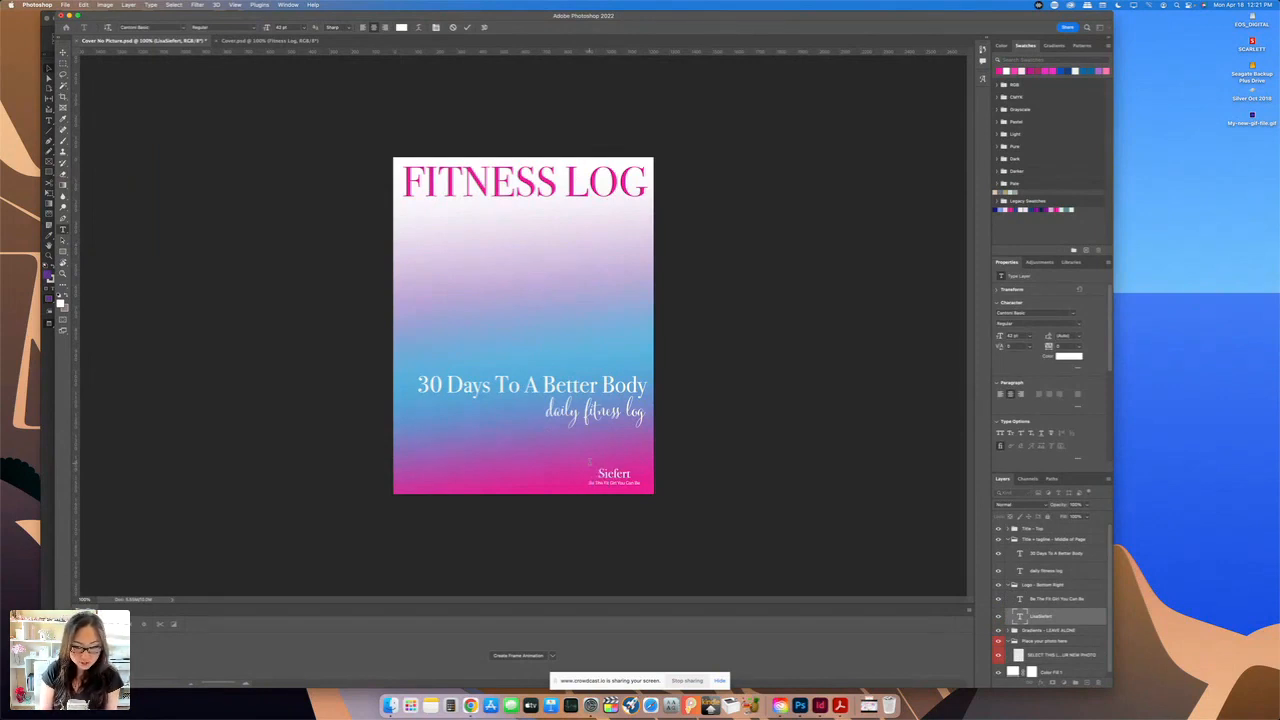
type("Laura")
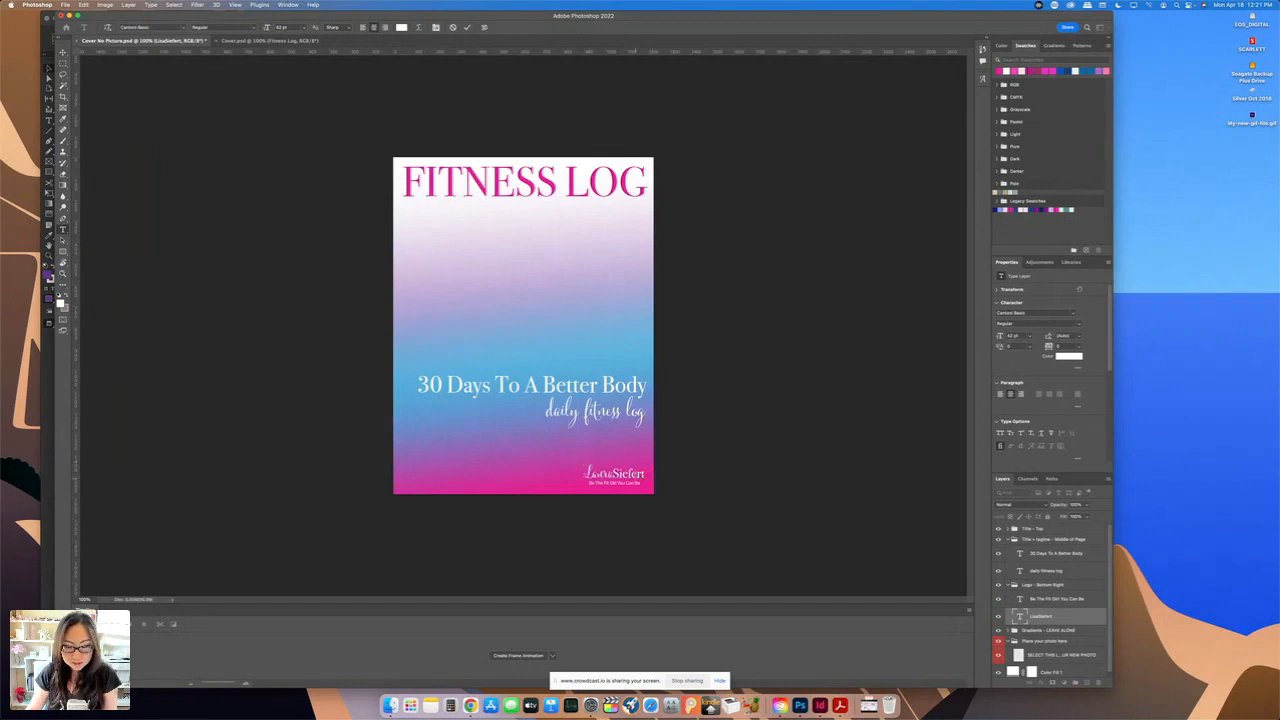
- Replace the surname in the cover's logo text with the new owner's surname and commit the text
double_click(640, 474)
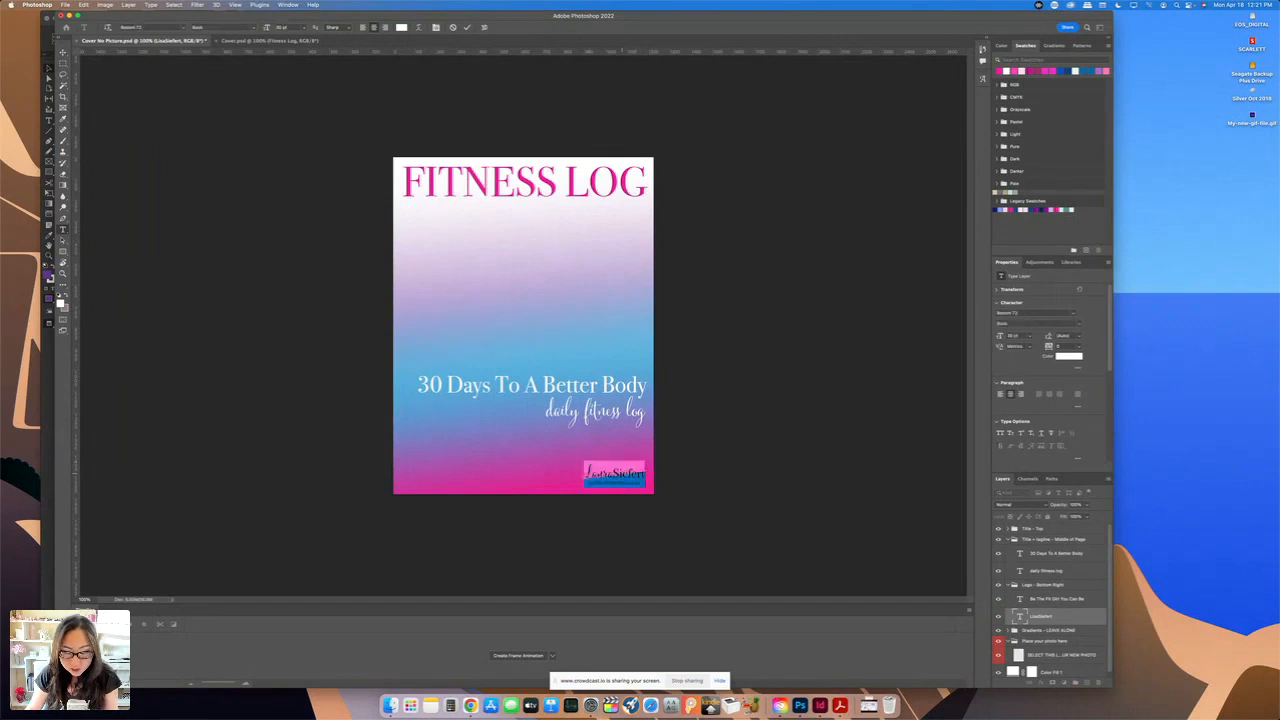
left_click(623, 474)
key("BackSpace")
key("BackSpace")
key("BackSpace")
key("BackSpace")
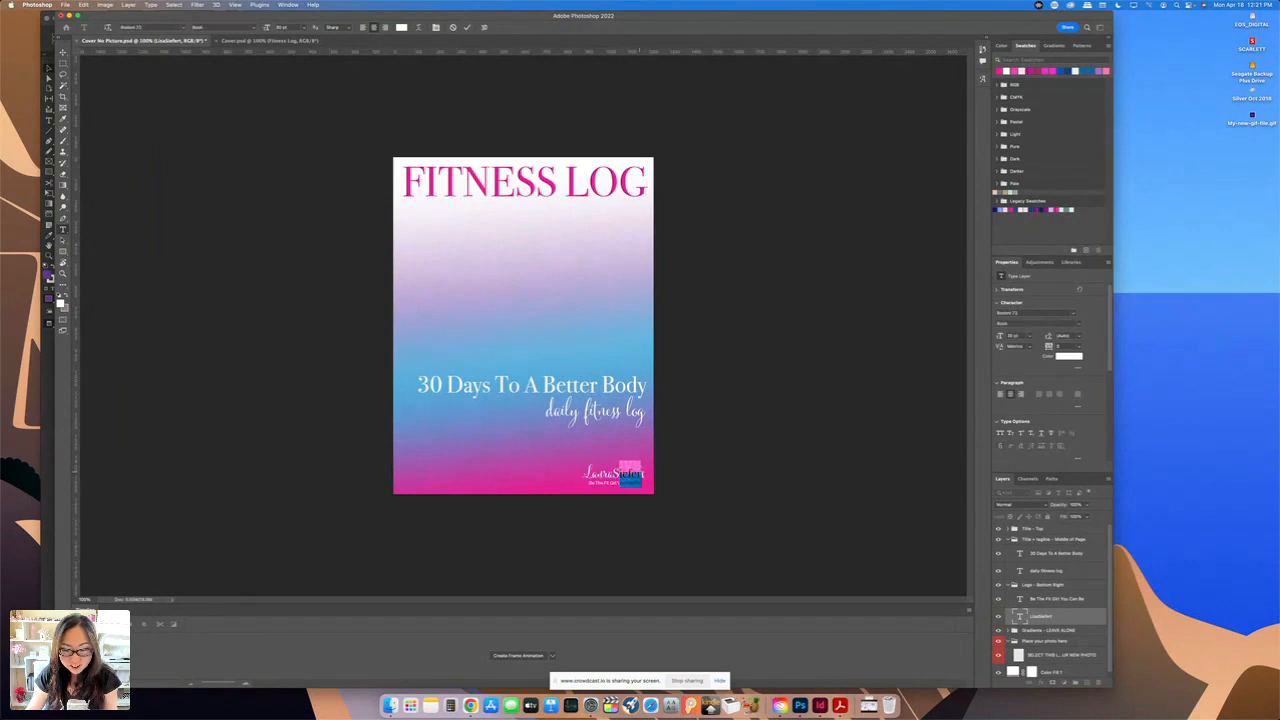
type("vens")
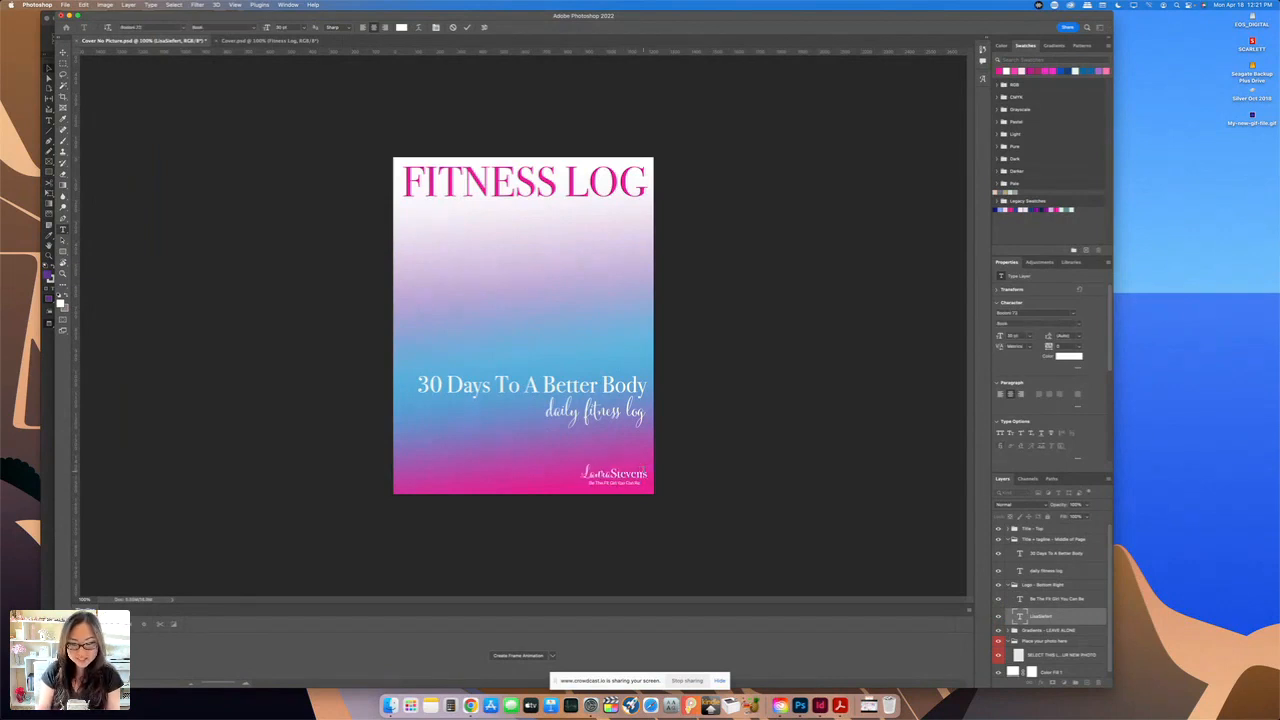
left_click(624, 503, "super")
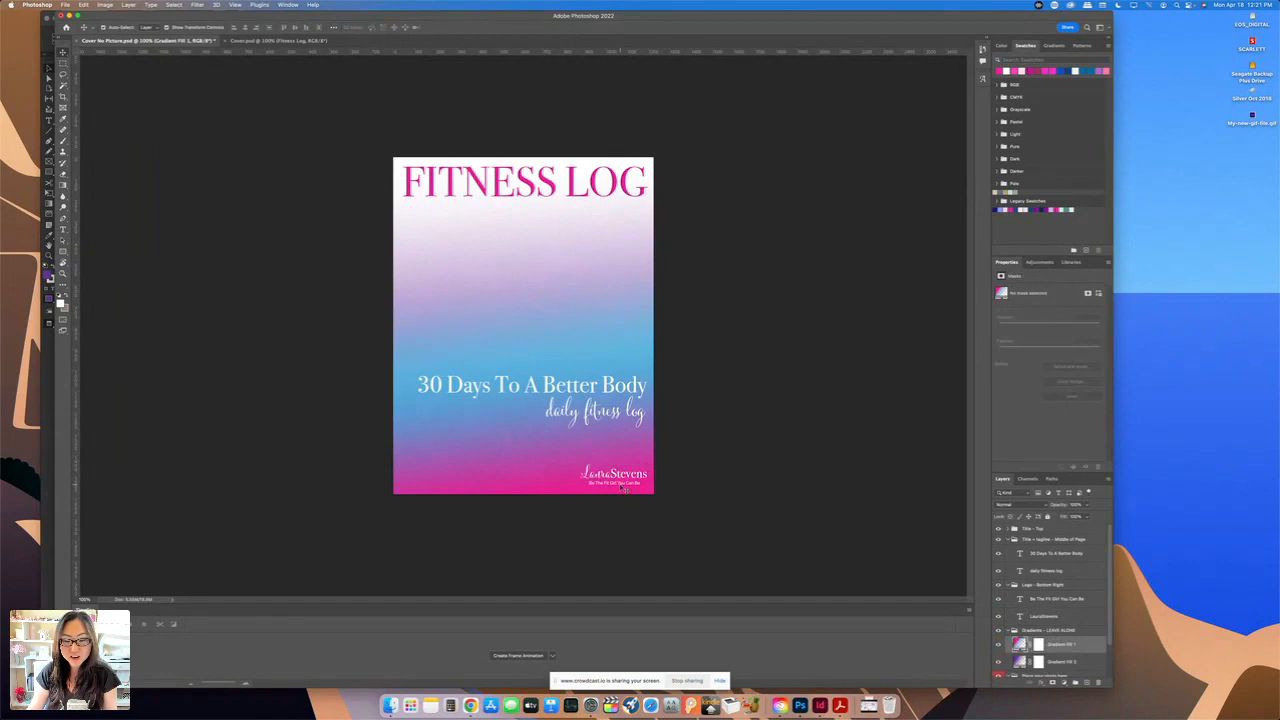
- Replace the tagline under the logo name with "Lose Weight & Feel Great!"
double_click(628, 484)
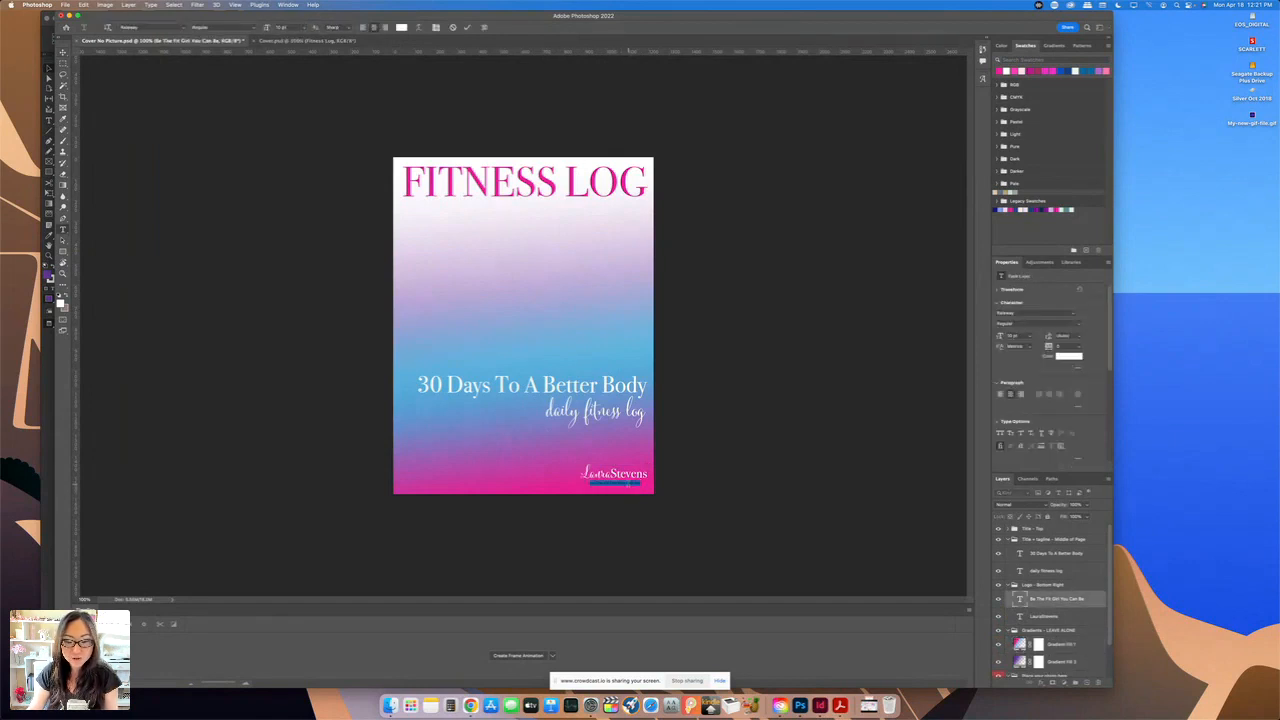
key("BackSpace")
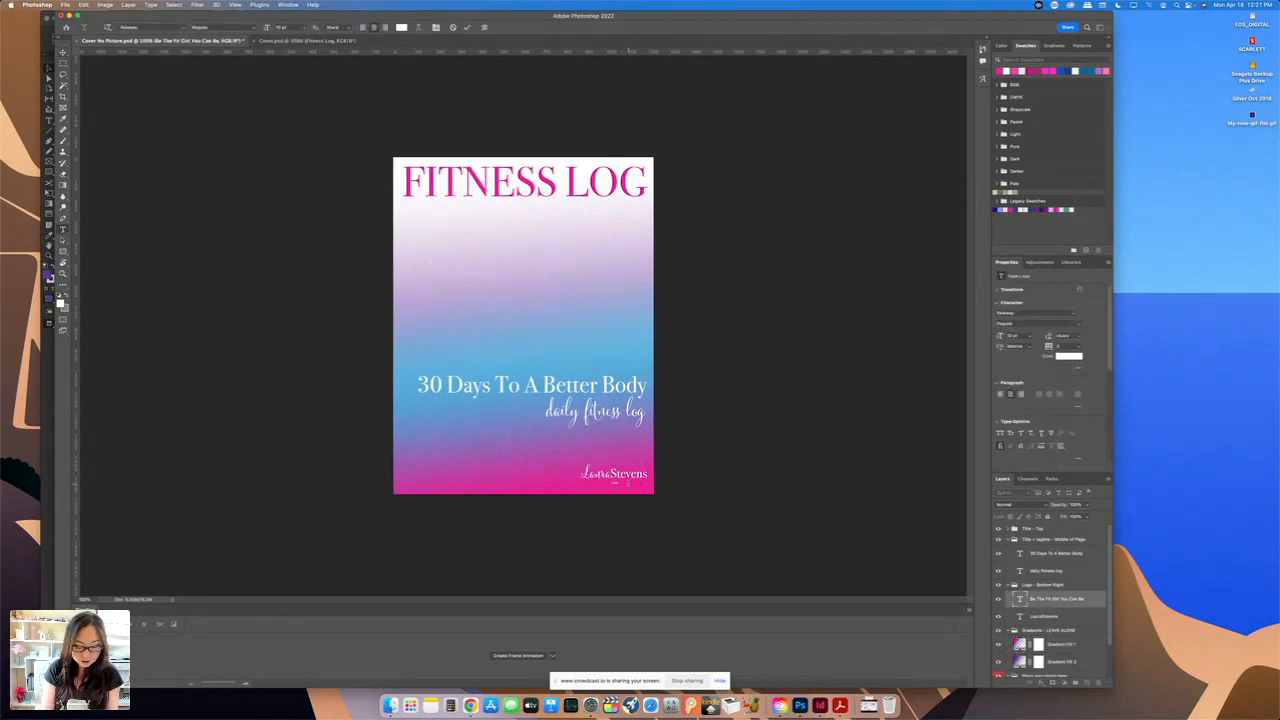
type("Lose Weight & Fee")
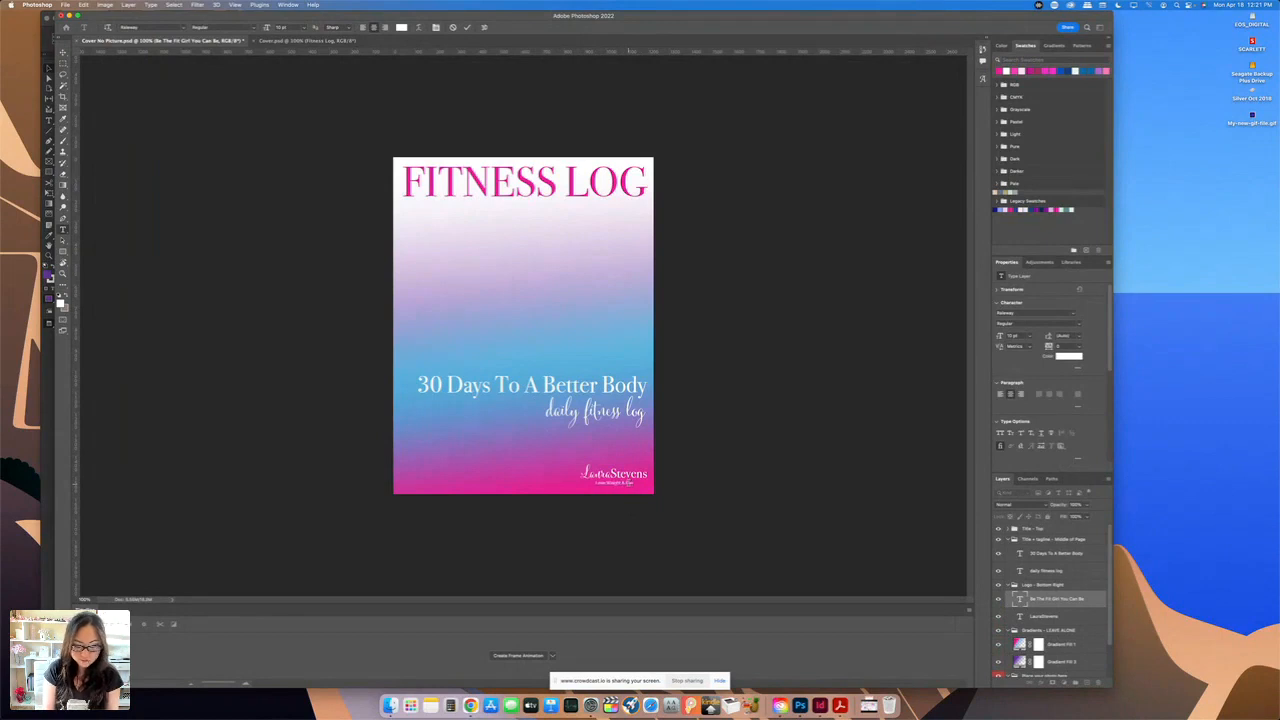
type("l Great!")
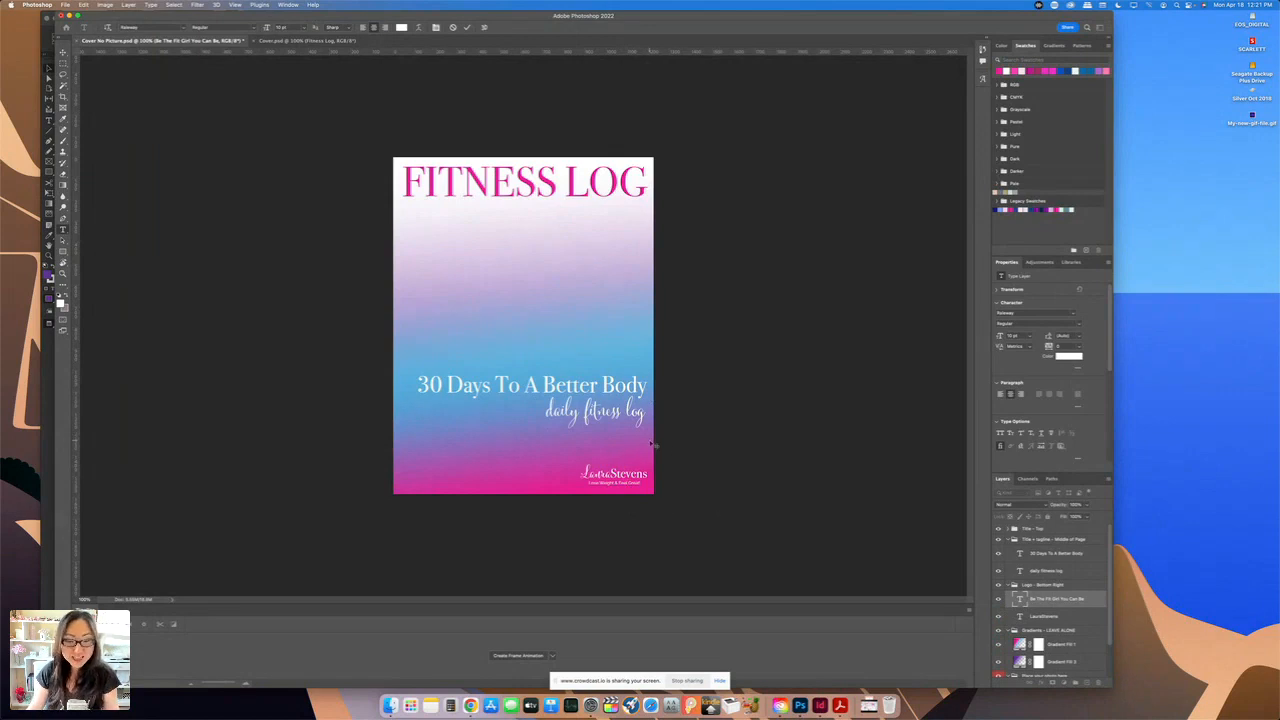
- Change the "30 Days To A Better Body" title to "30 Fitness Planner Log" and select the gradient background behind it
triple_click(534, 387)
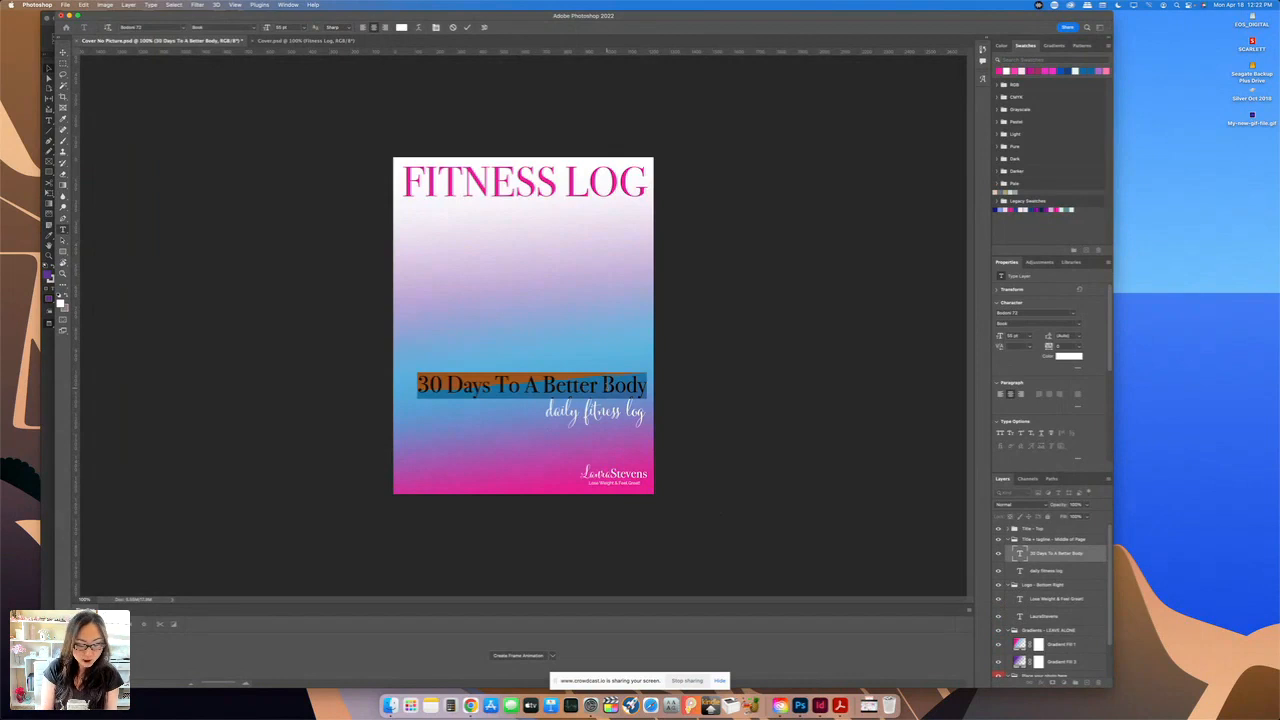
type("30 Fitn")
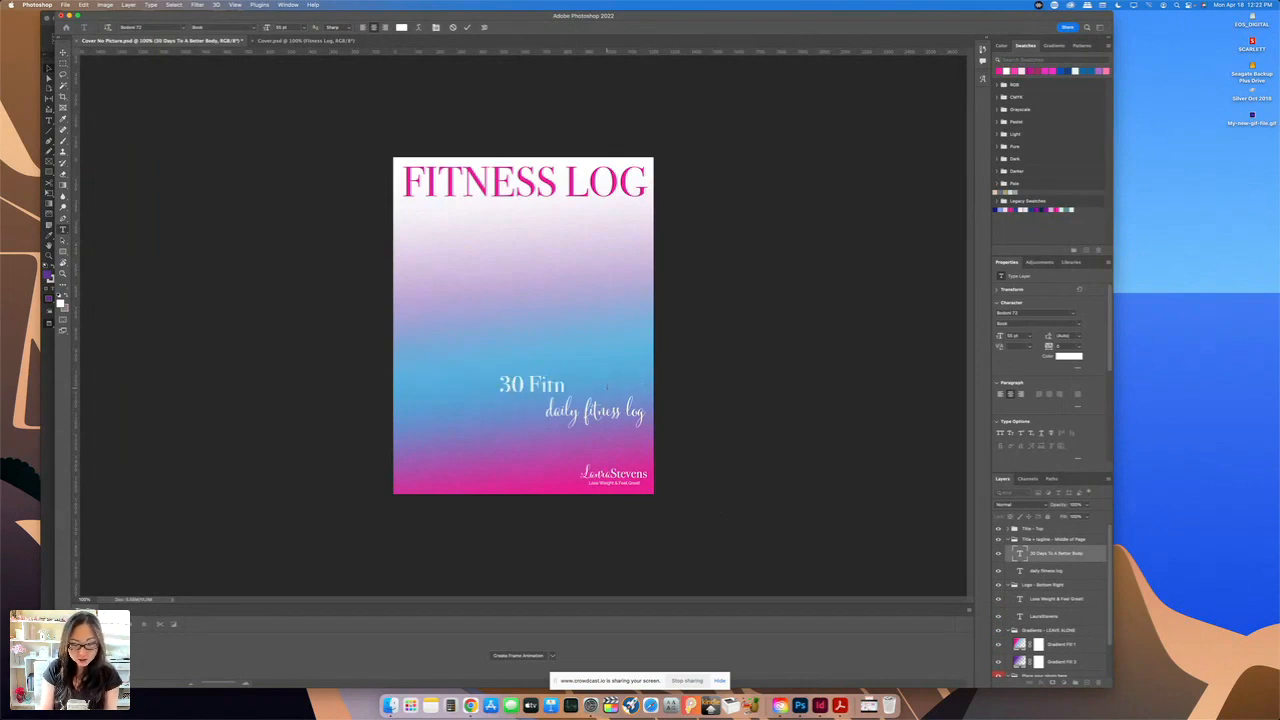
type("ess Planner Log")
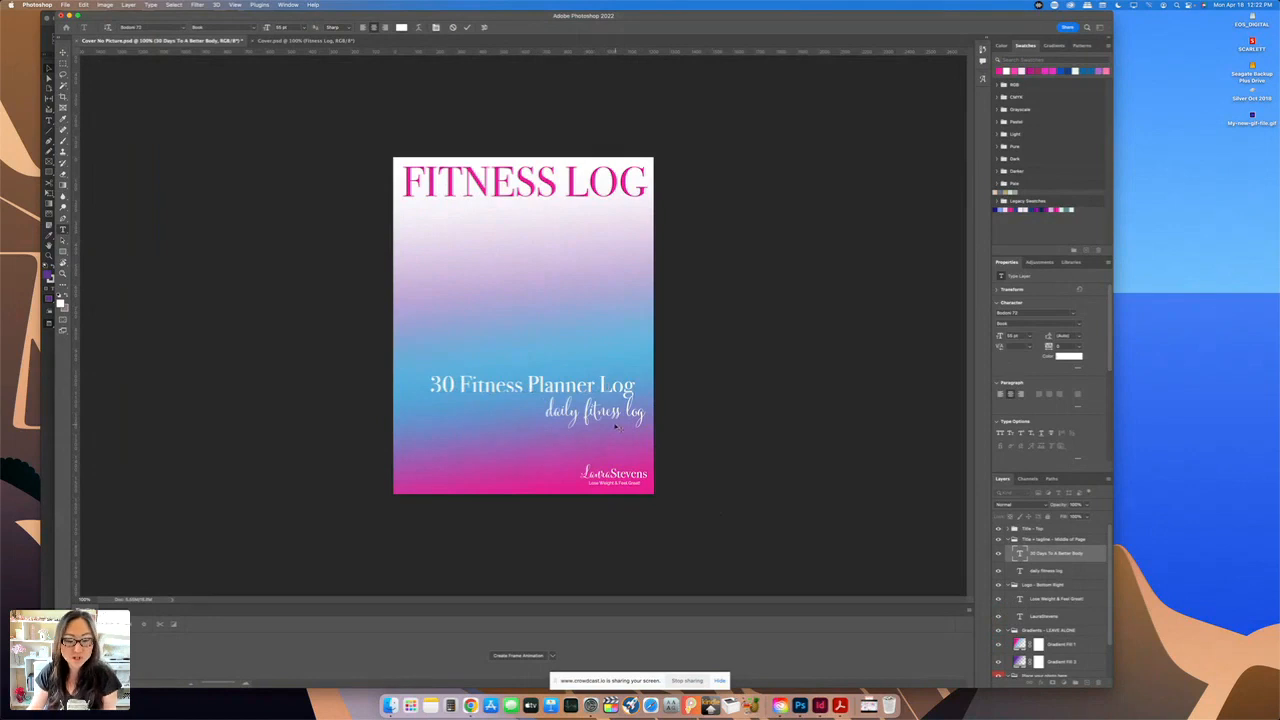
key("Escape")
key("v")
left_click(617, 427)
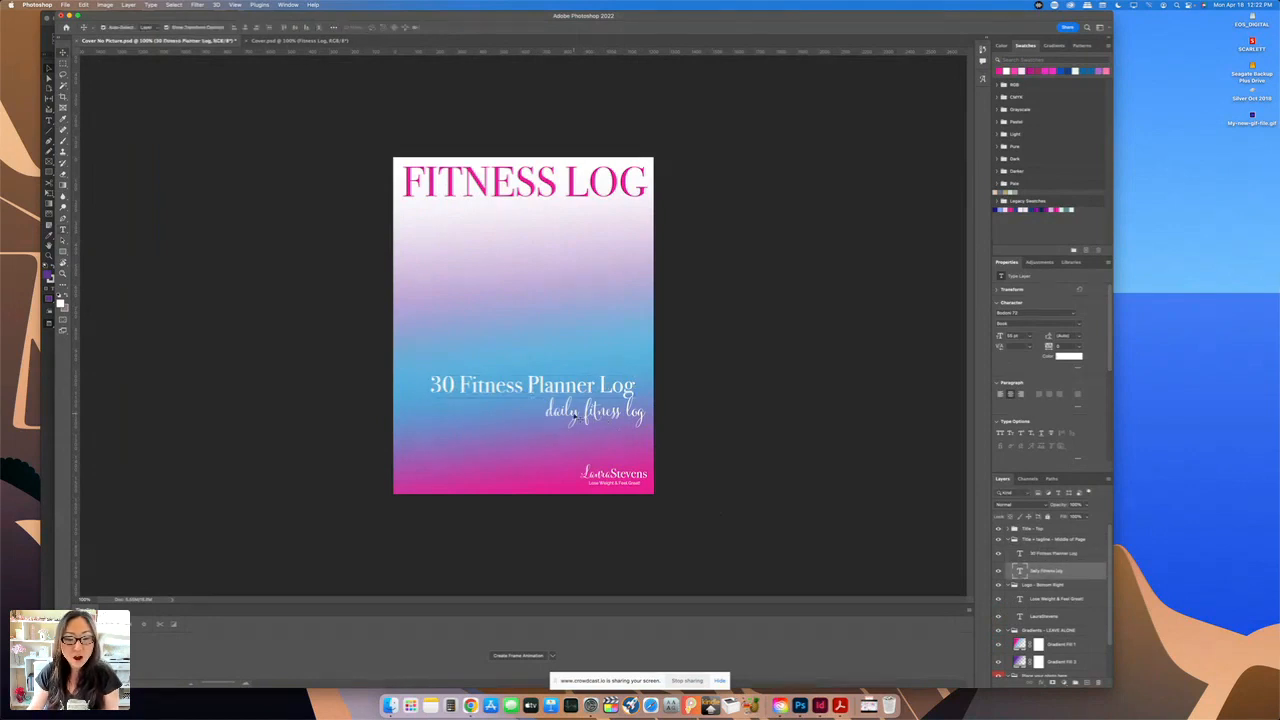
left_click(530, 241)
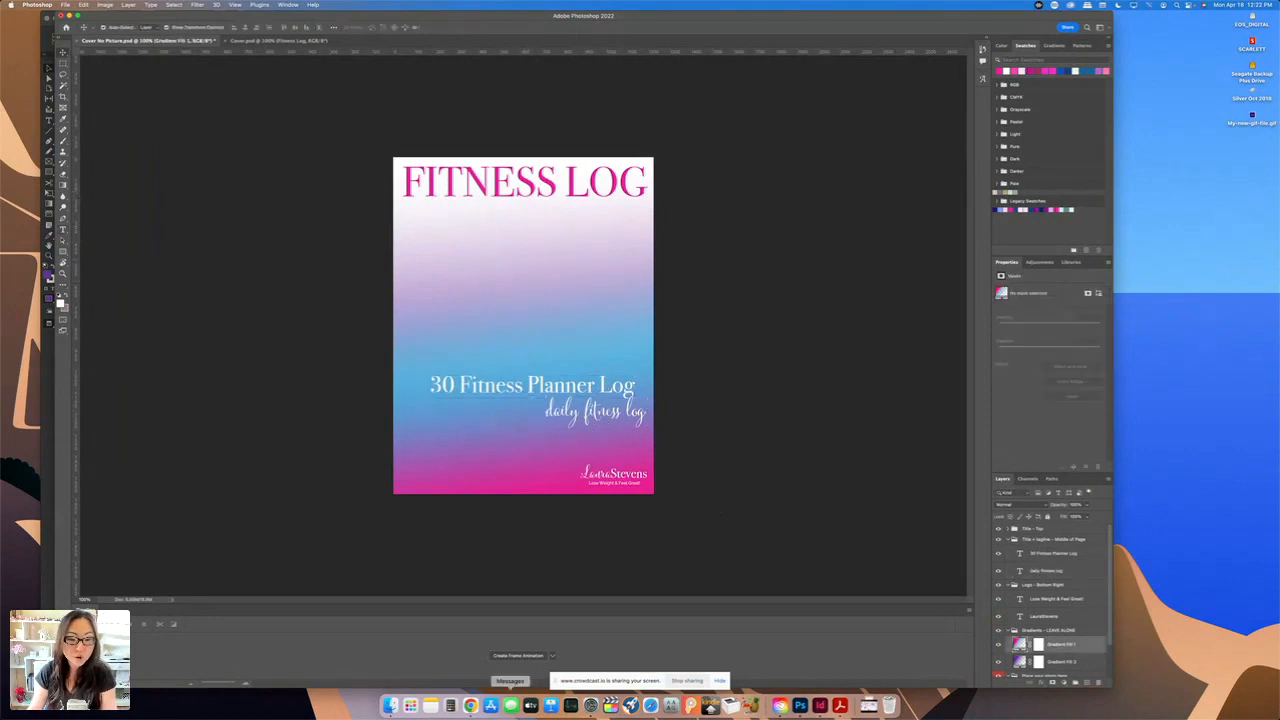
- Place the "me standing in jacket on brick" image on the cover, enlarge it to reach the page's lower edge, and deselect it
left_click(391, 706)
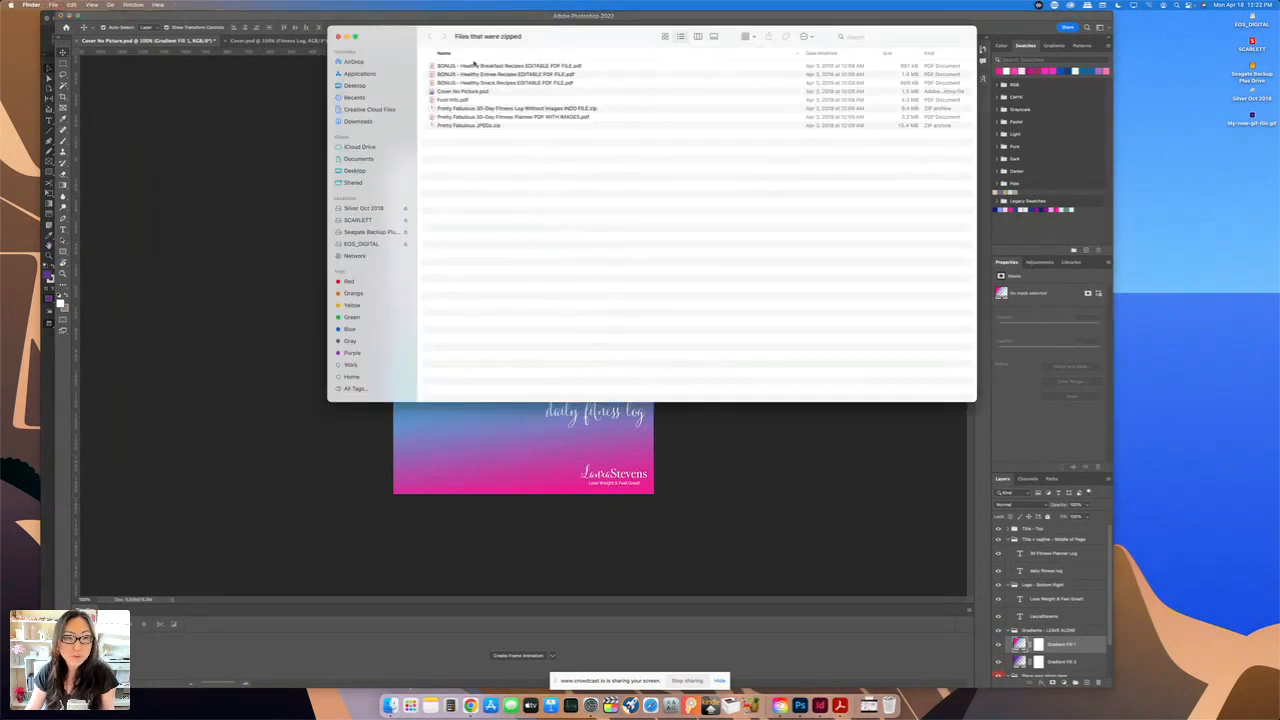
key("super+w")
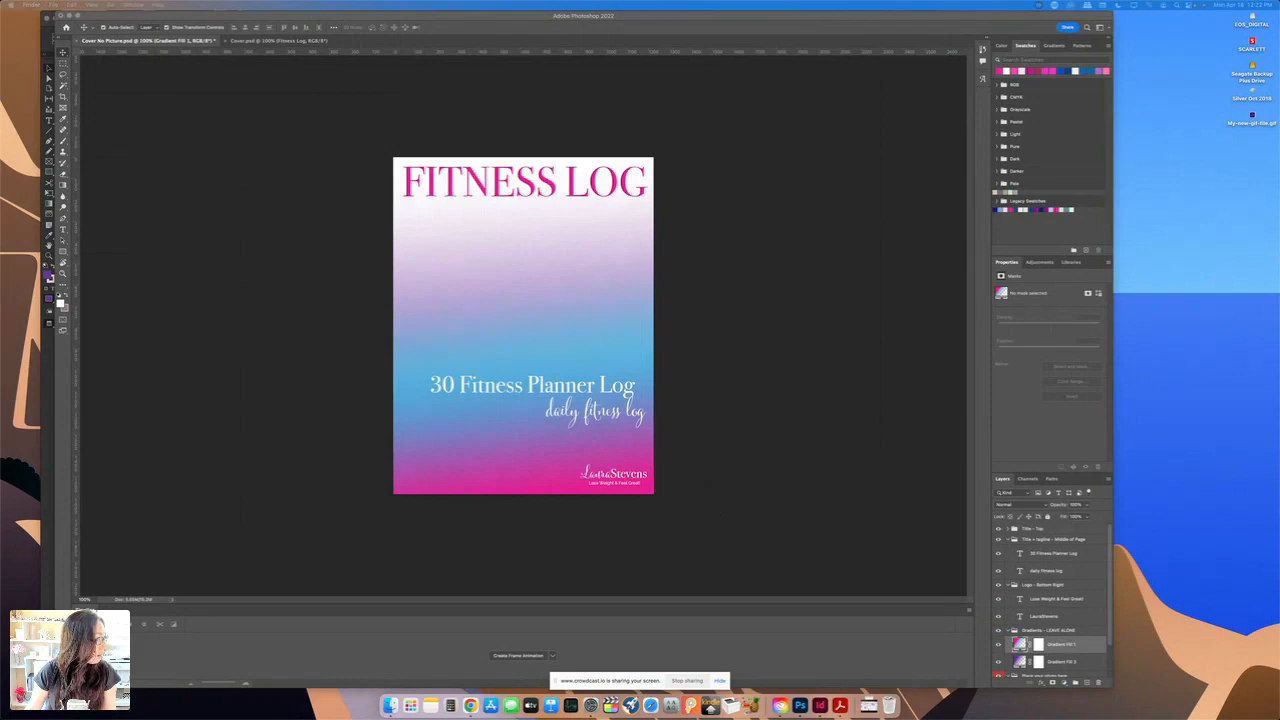
left_click_drag(257, 228, 551, 303)
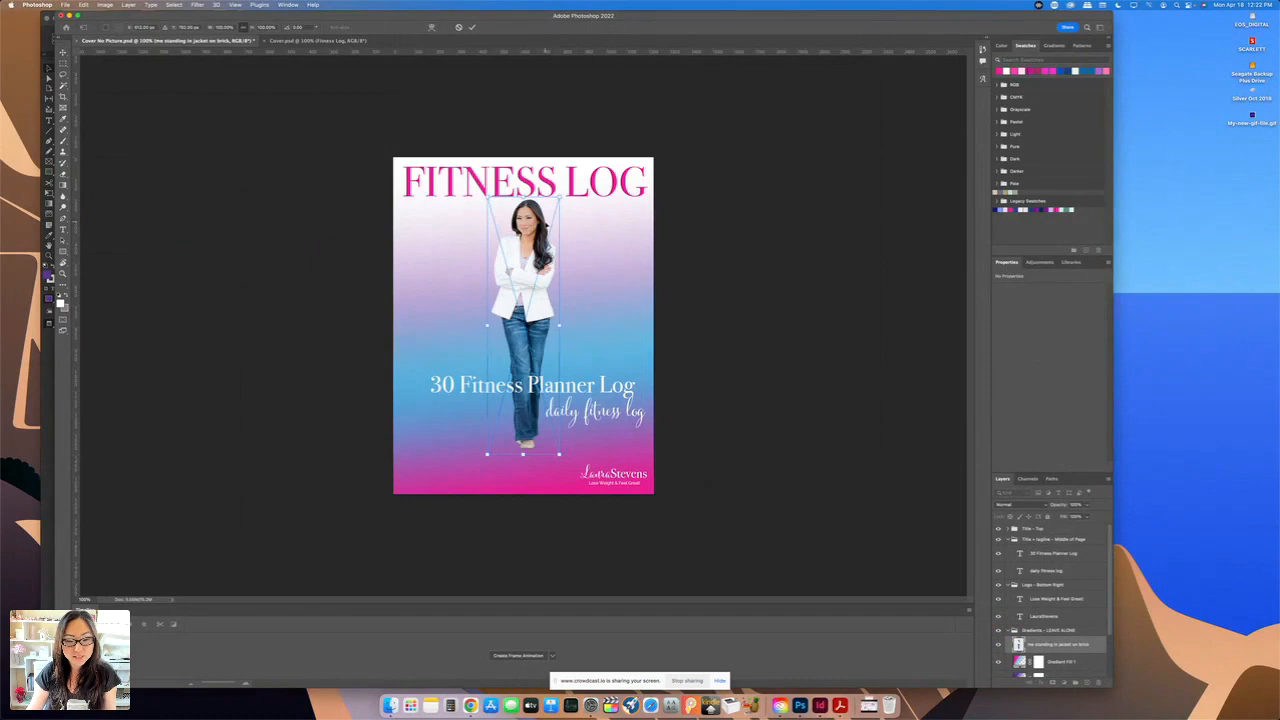
left_click_drag(559, 455, 571, 497)
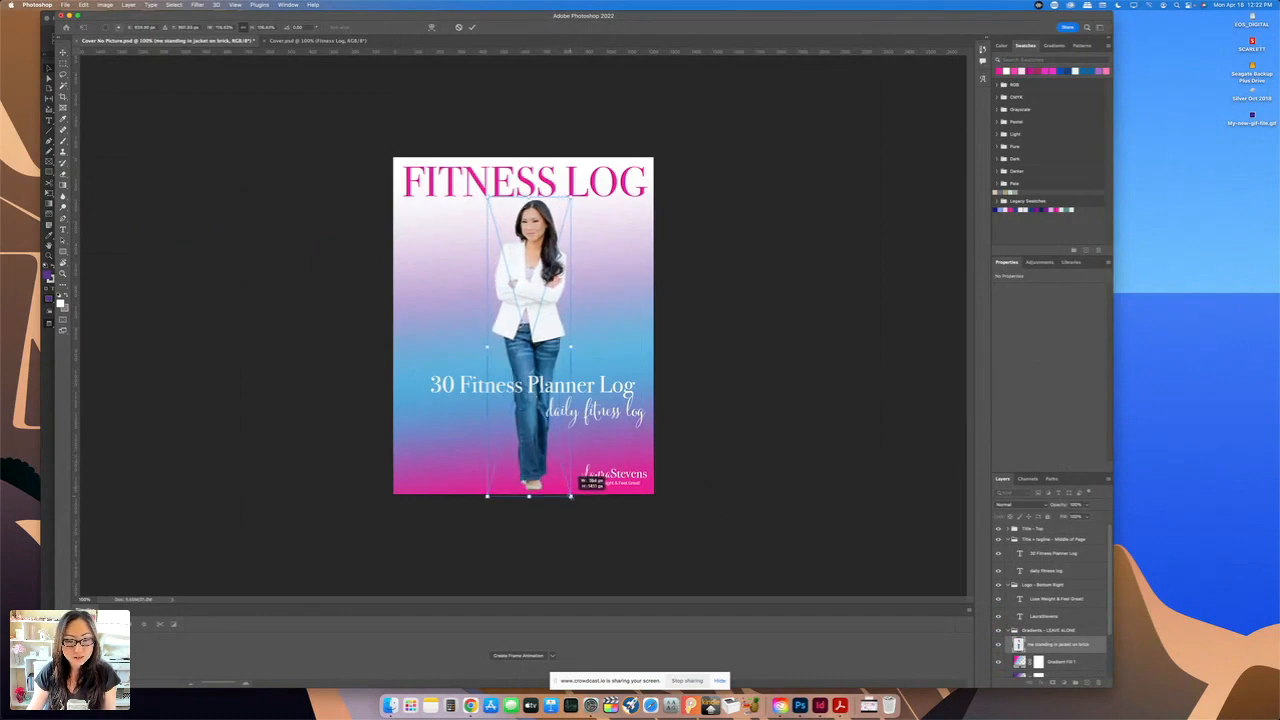
key("Return")
left_click(320, 416)
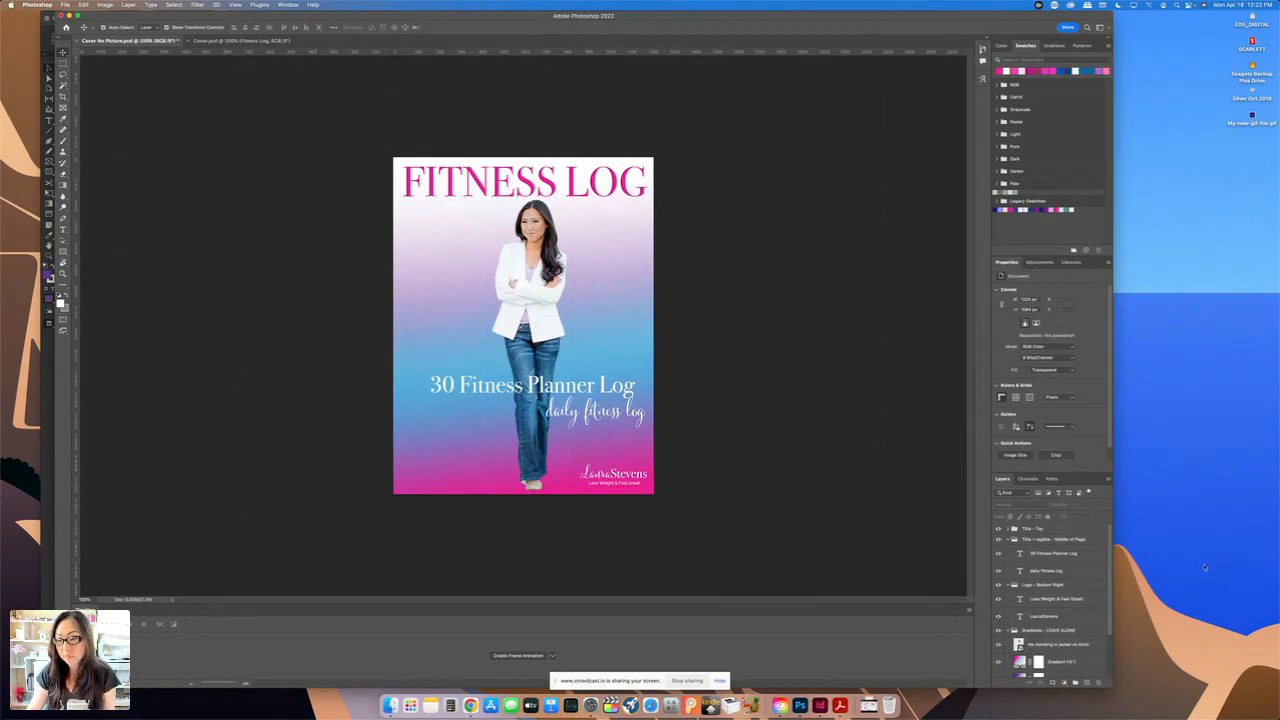
- Examine the cover's layer groups and the option for showing the Layers panel
scroll(1065, 548, "down", 2)
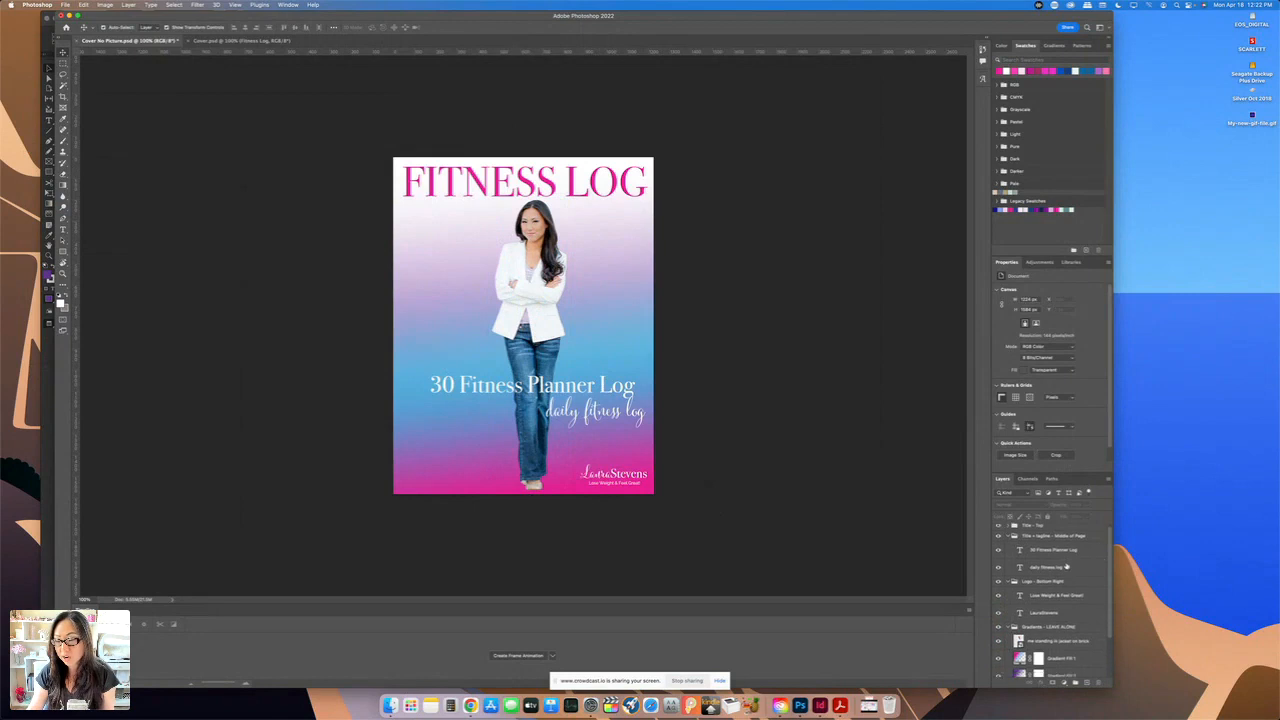
left_click(283, 6)
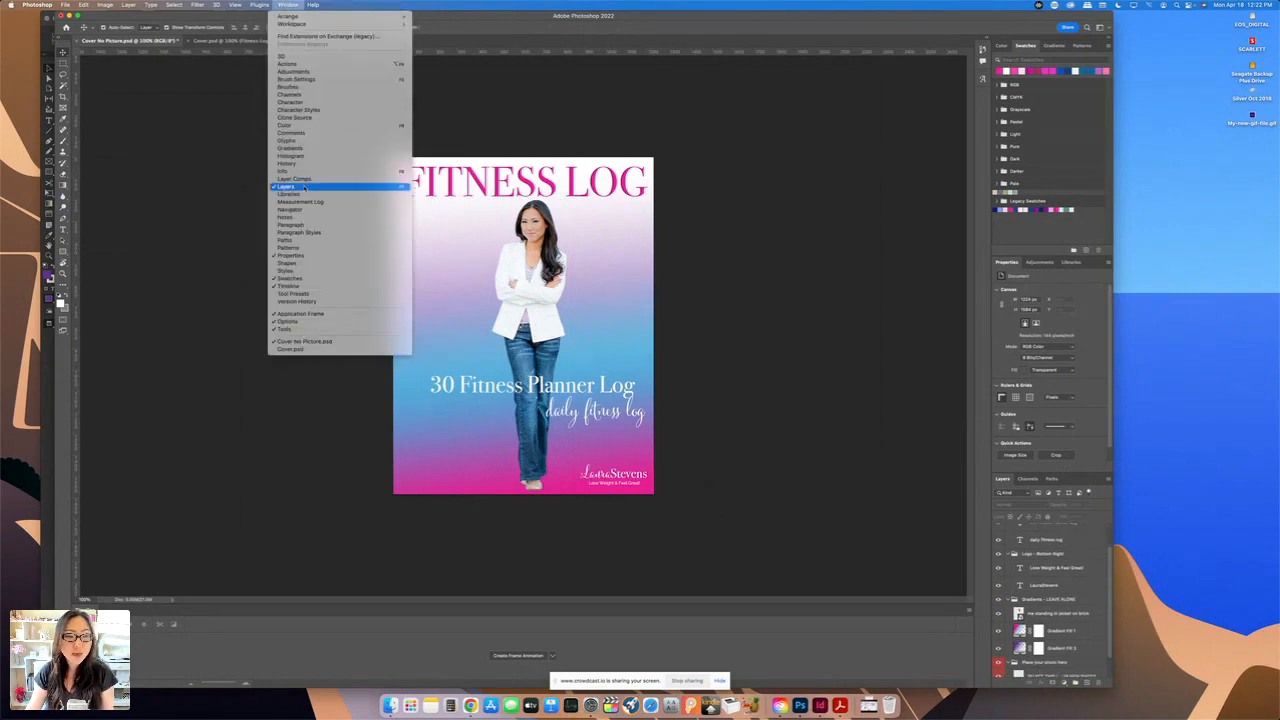
left_click(796, 264)
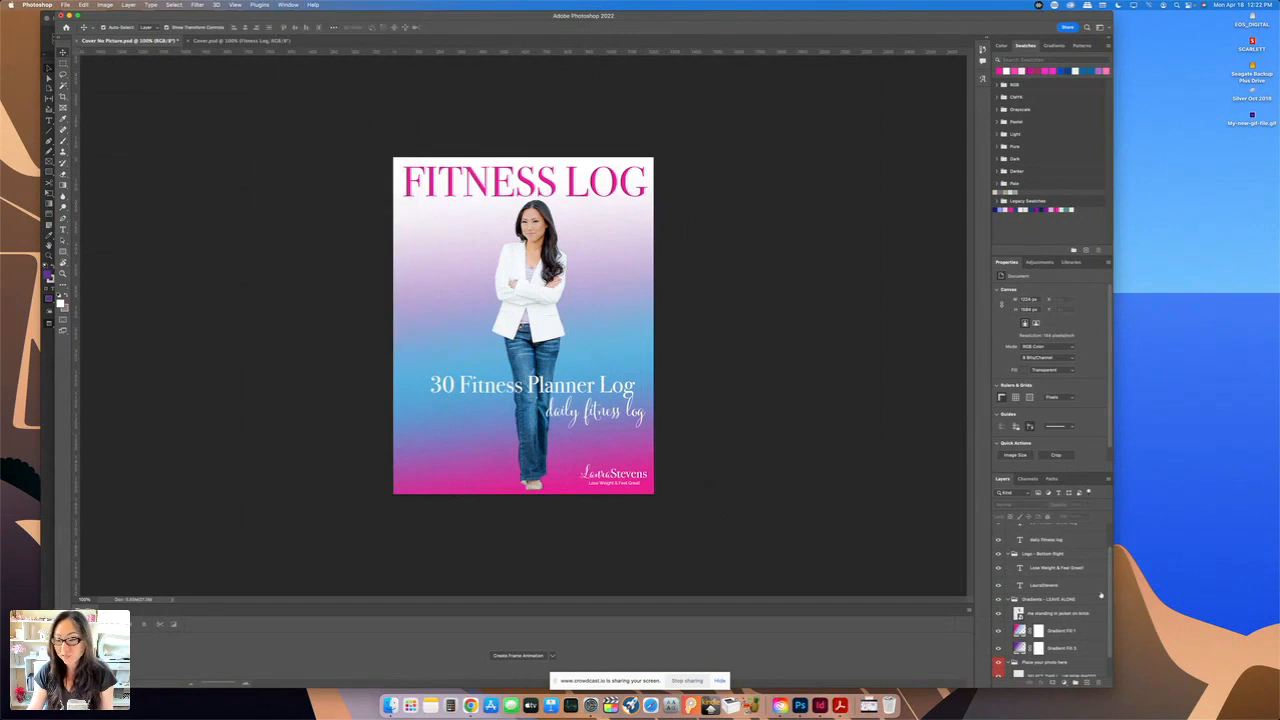
scroll(1040, 630, "down", 2)
scroll(1038, 625, "up", 3)
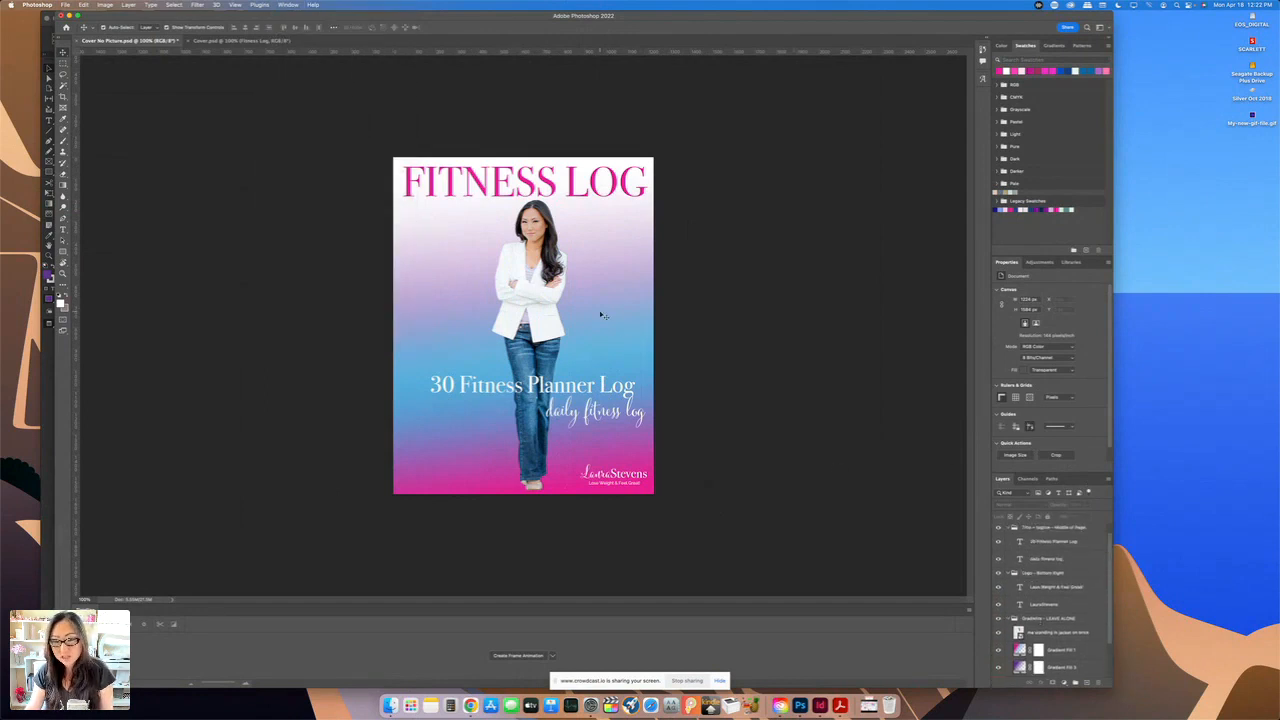
- Select Gradient Fill 1 and the jacket photo layer in turn to examine how the cover's layers are stacked
left_click(1028, 651)
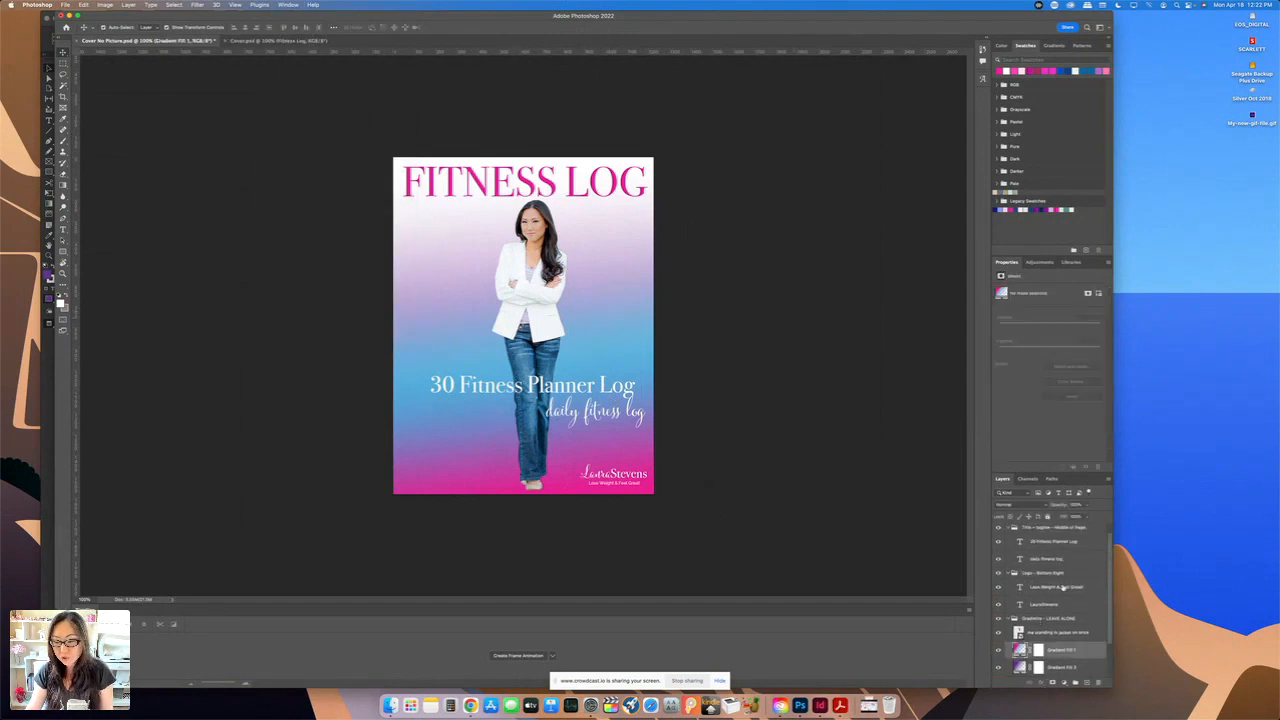
scroll(1063, 587, "down", 2)
left_click(1066, 606)
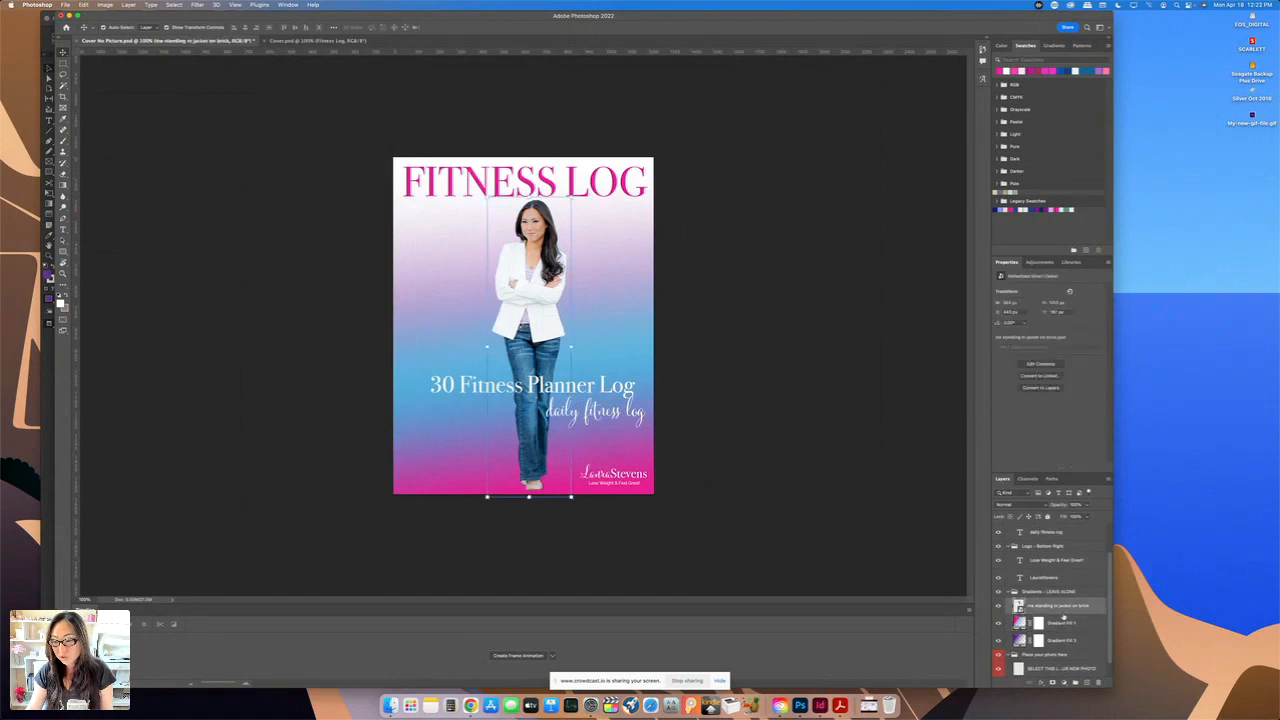
scroll(1064, 616, "up", 2)
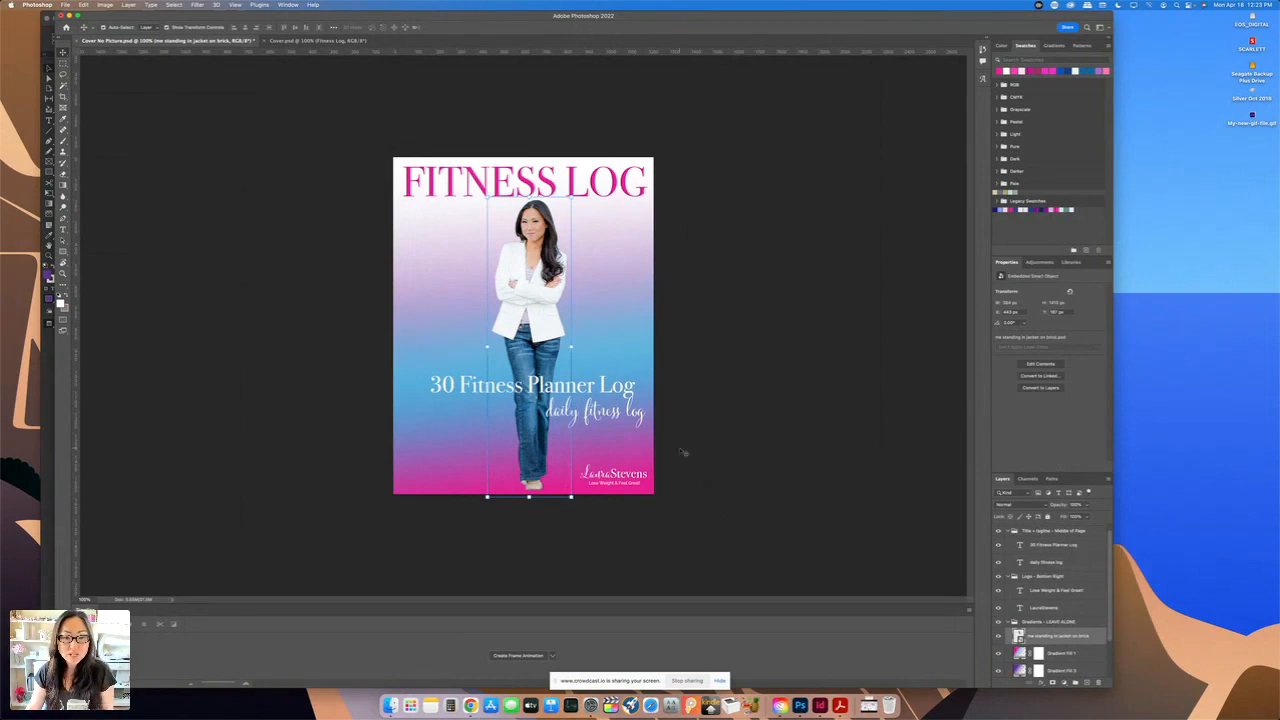
- Switch to the Cover.psd document and examine its photo, logo text and "30 Days To A Better Body" title as editable layers
left_click(307, 40)
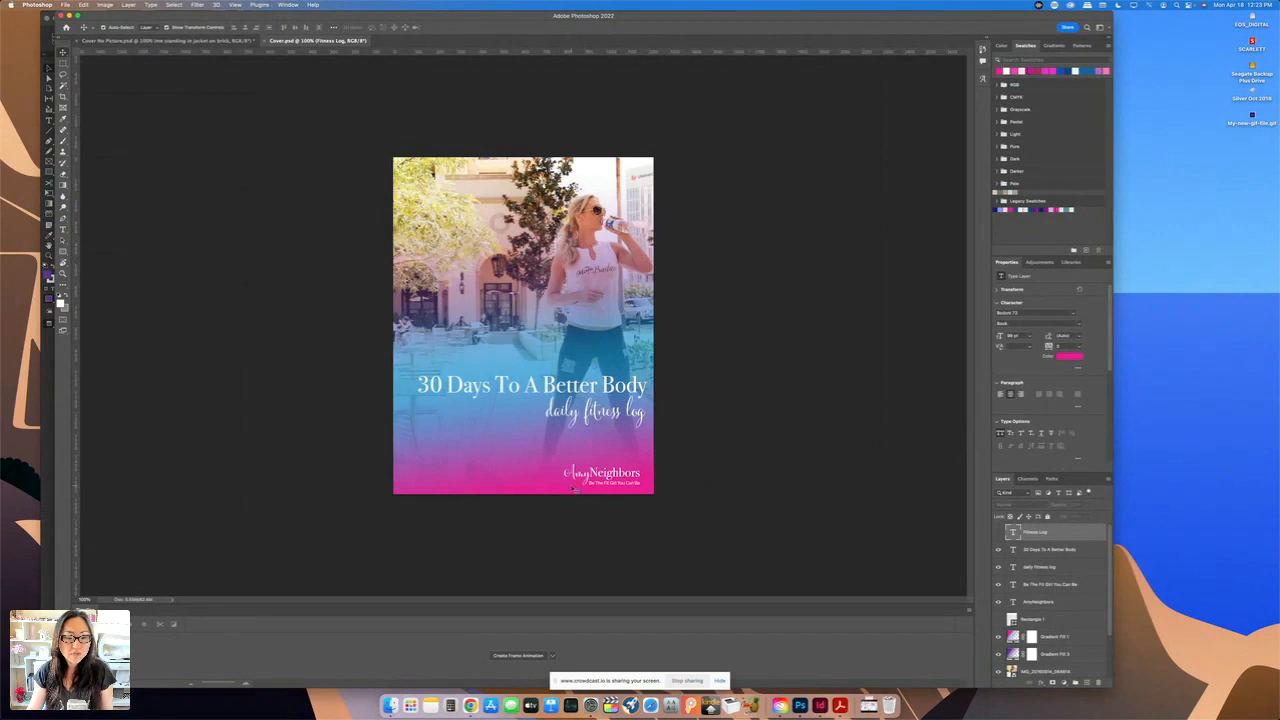
left_click(575, 341)
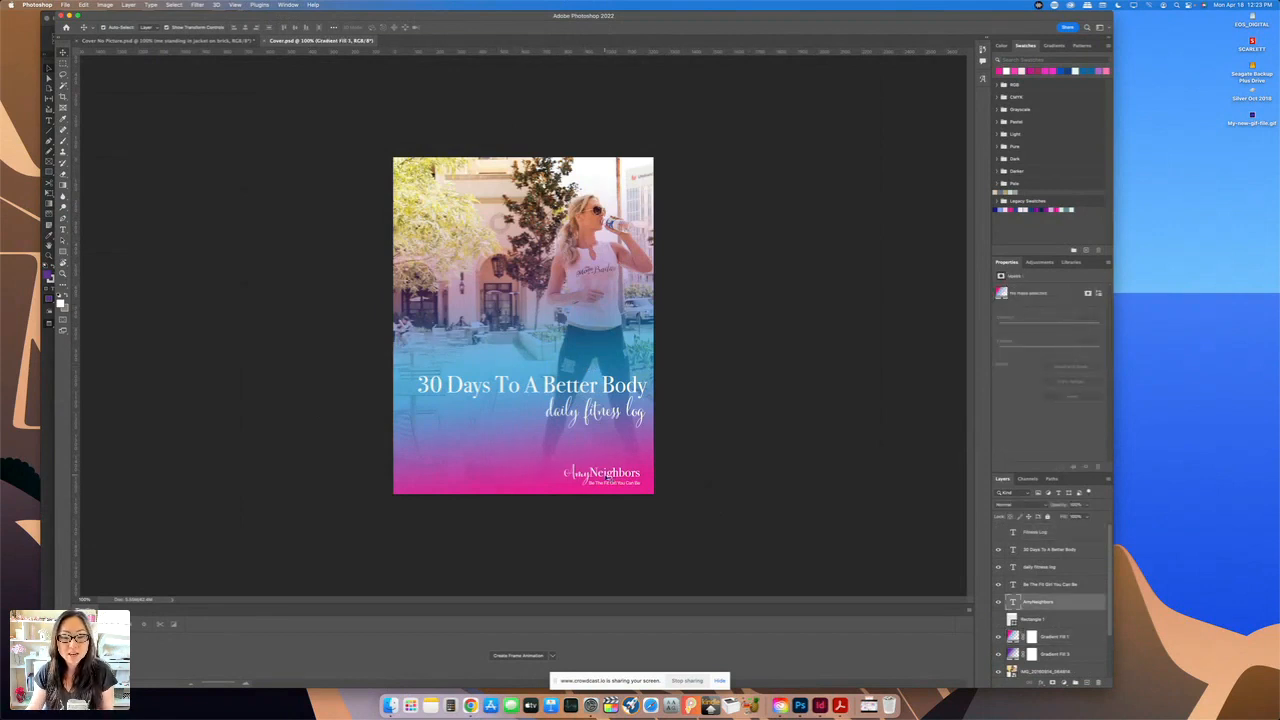
double_click(584, 476)
left_click(572, 474)
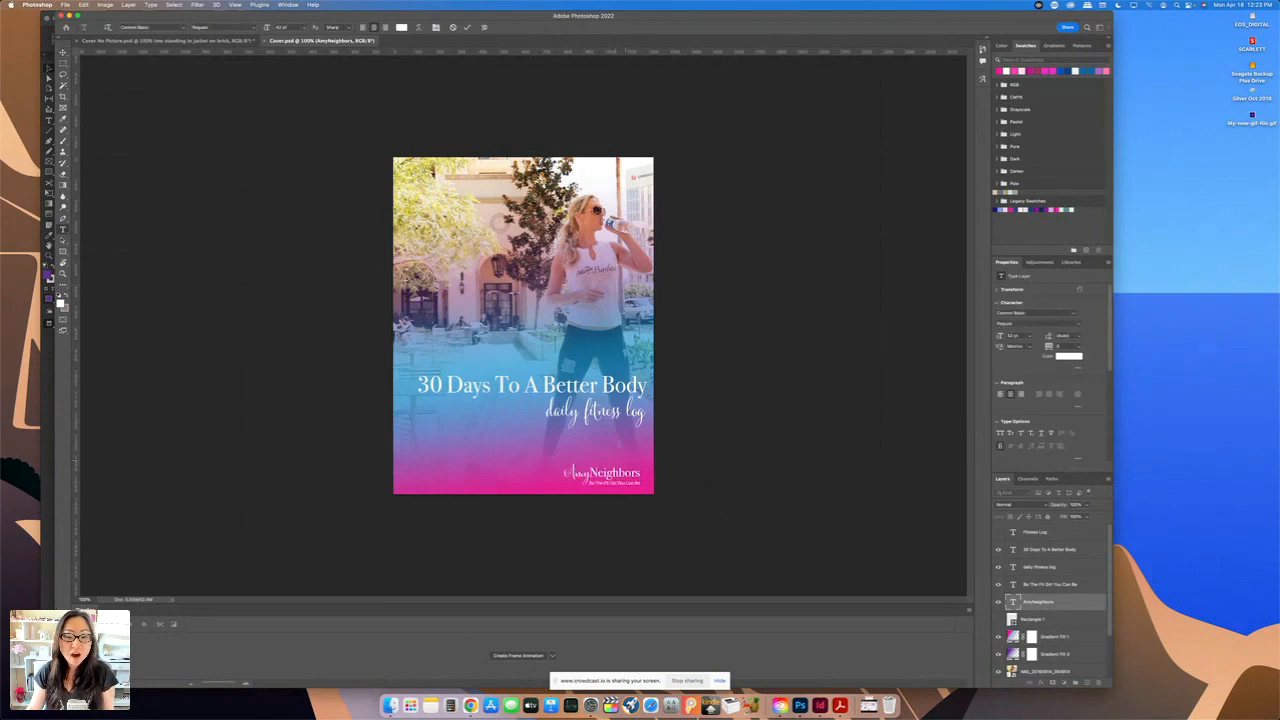
left_click(610, 400)
key("super+a")
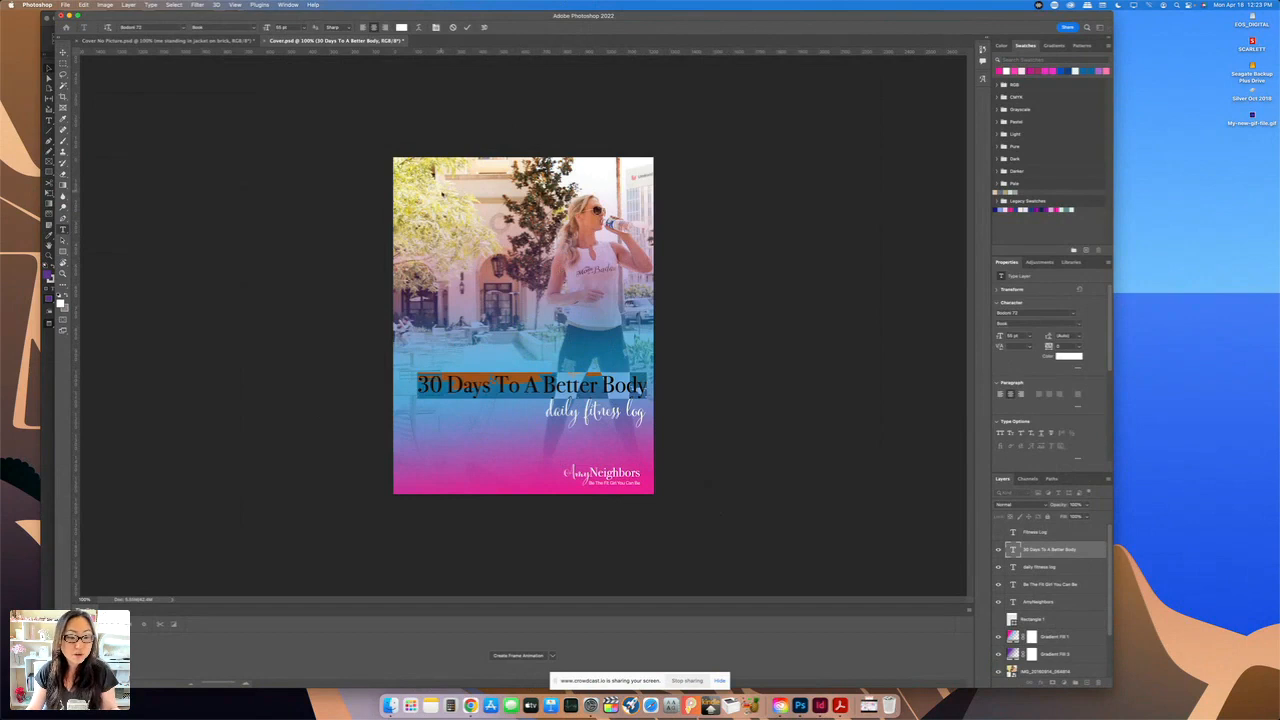
key("Escape")
key("v")
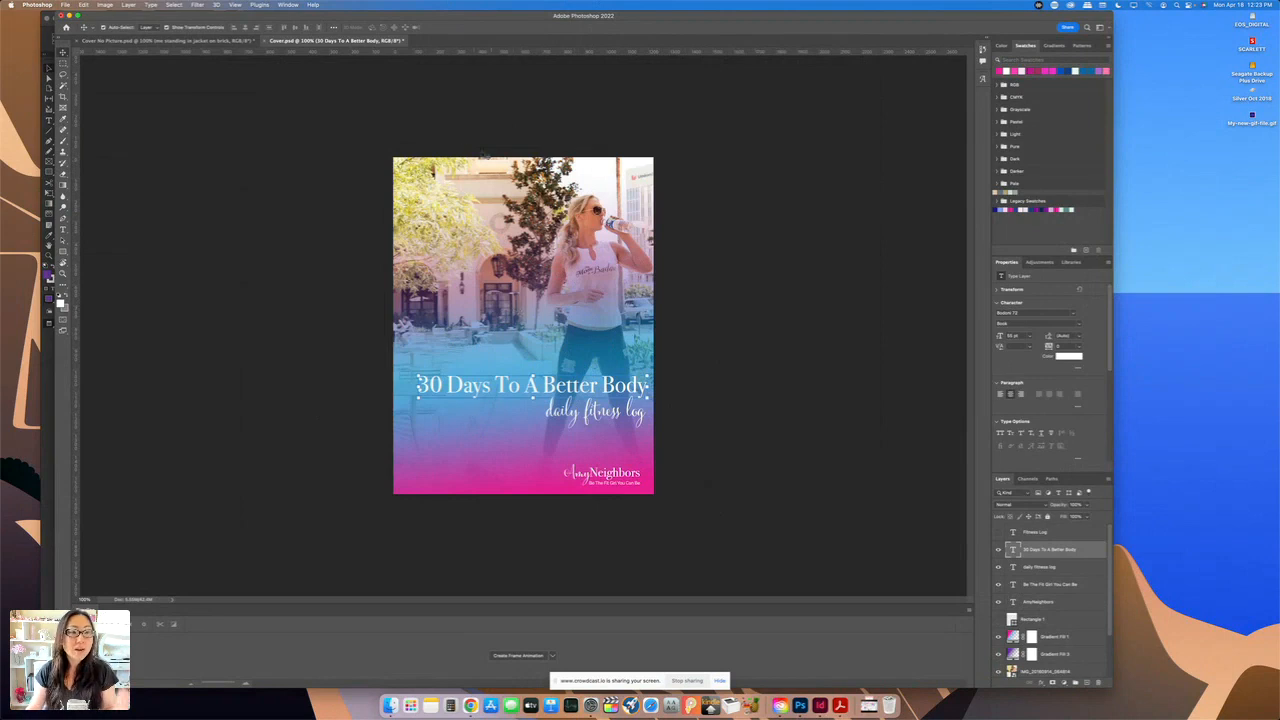
- Export the Cover No Picture design for web with the JPEG High preset as Cover-No-Picture.jpg on the Desktop
left_click(238, 41)
left_click(243, 223)
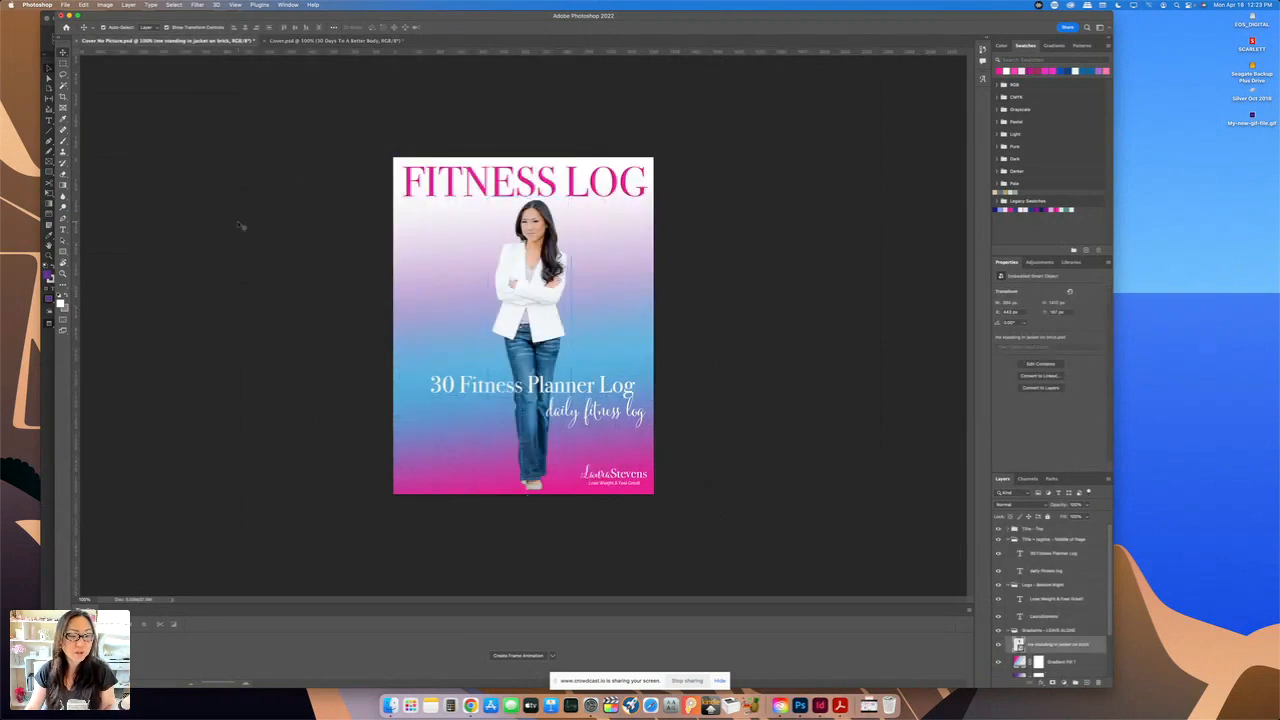
left_click(65, 5)
mouse_move(120, 125)
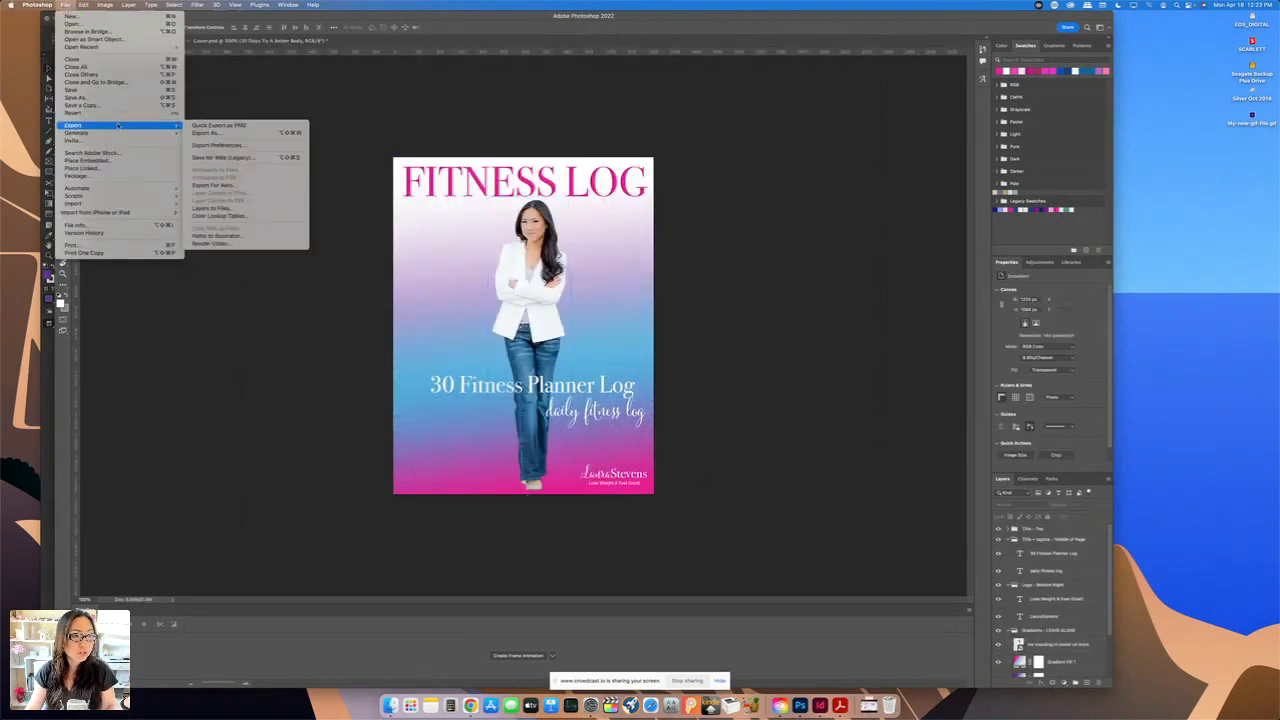
left_click(256, 158)
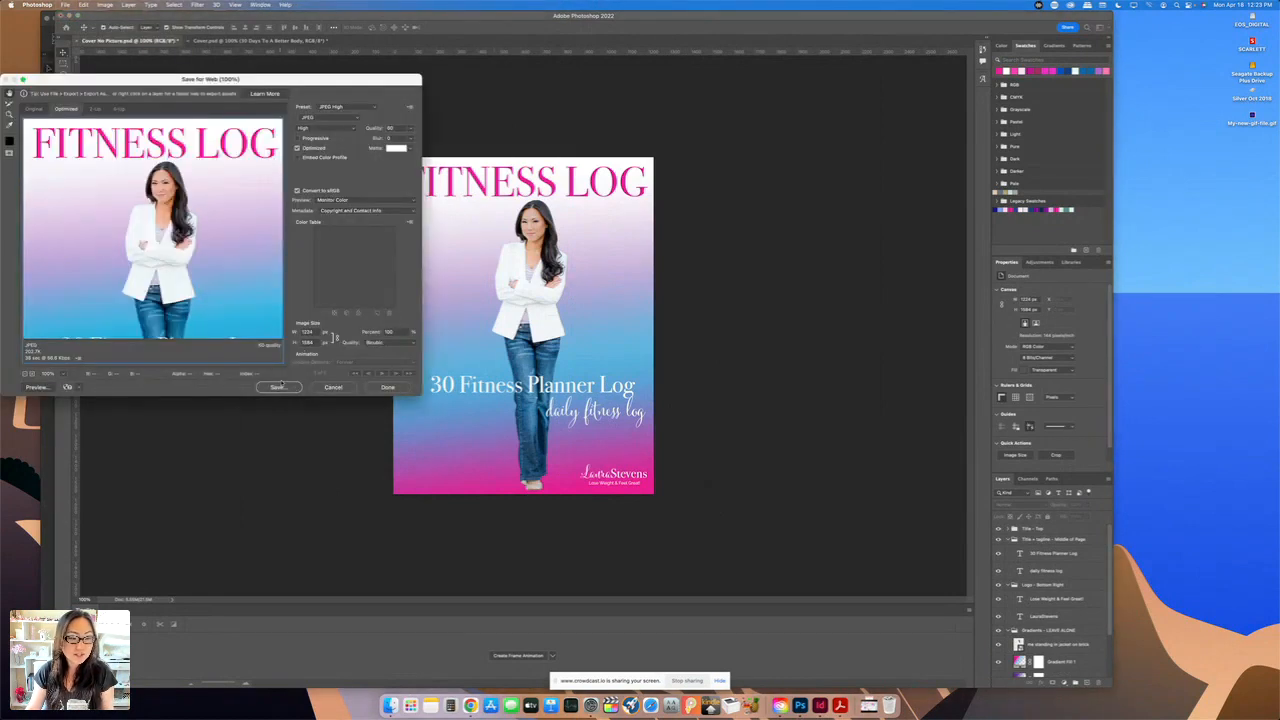
key("Return")
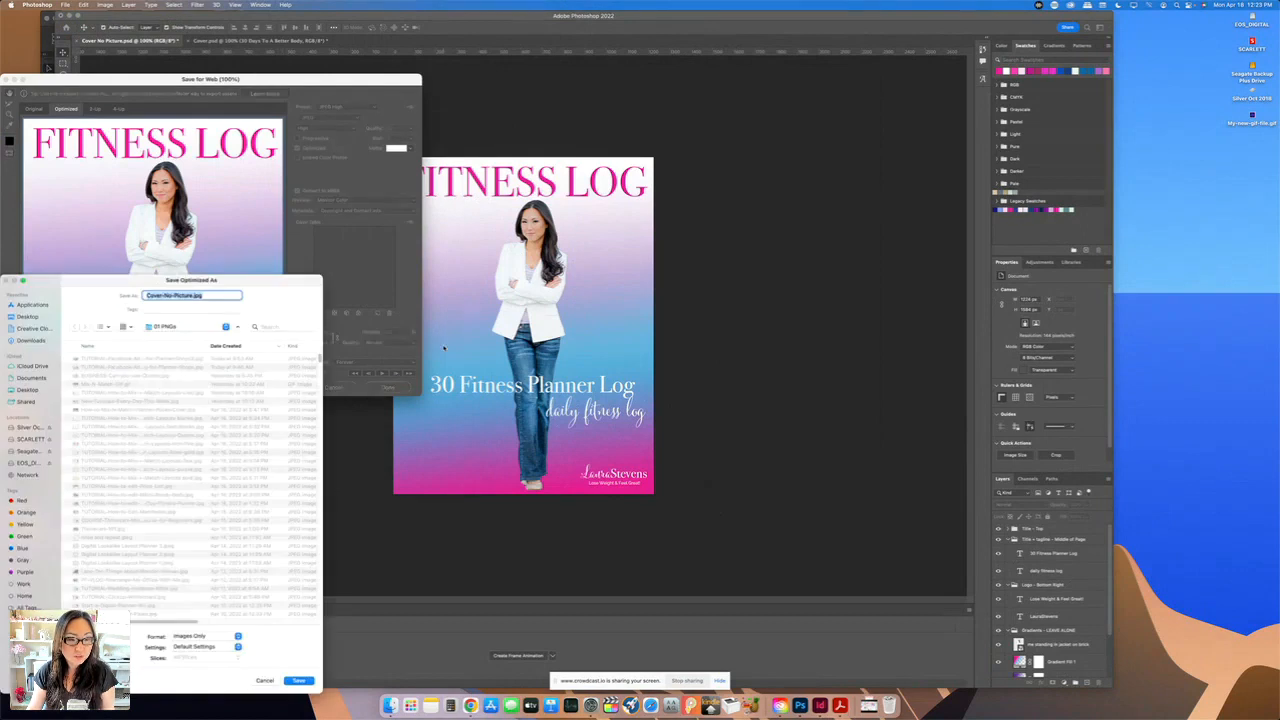
left_click(33, 390)
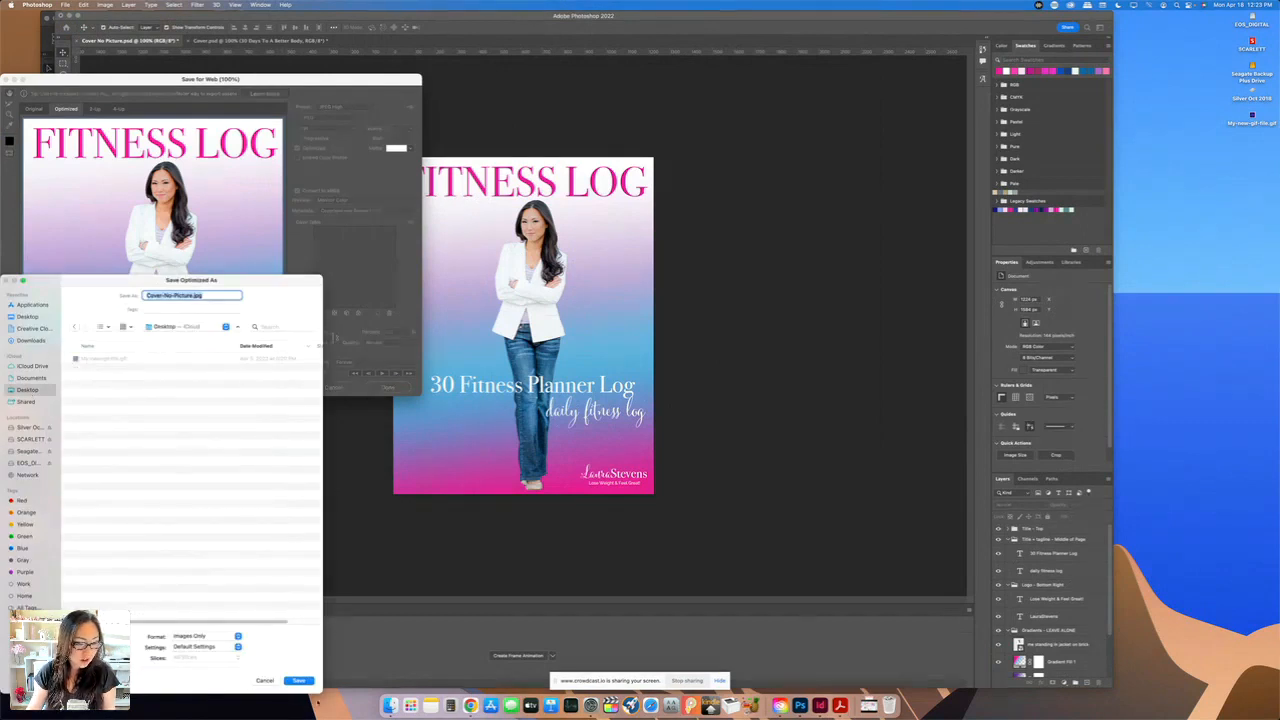
left_click(299, 680)
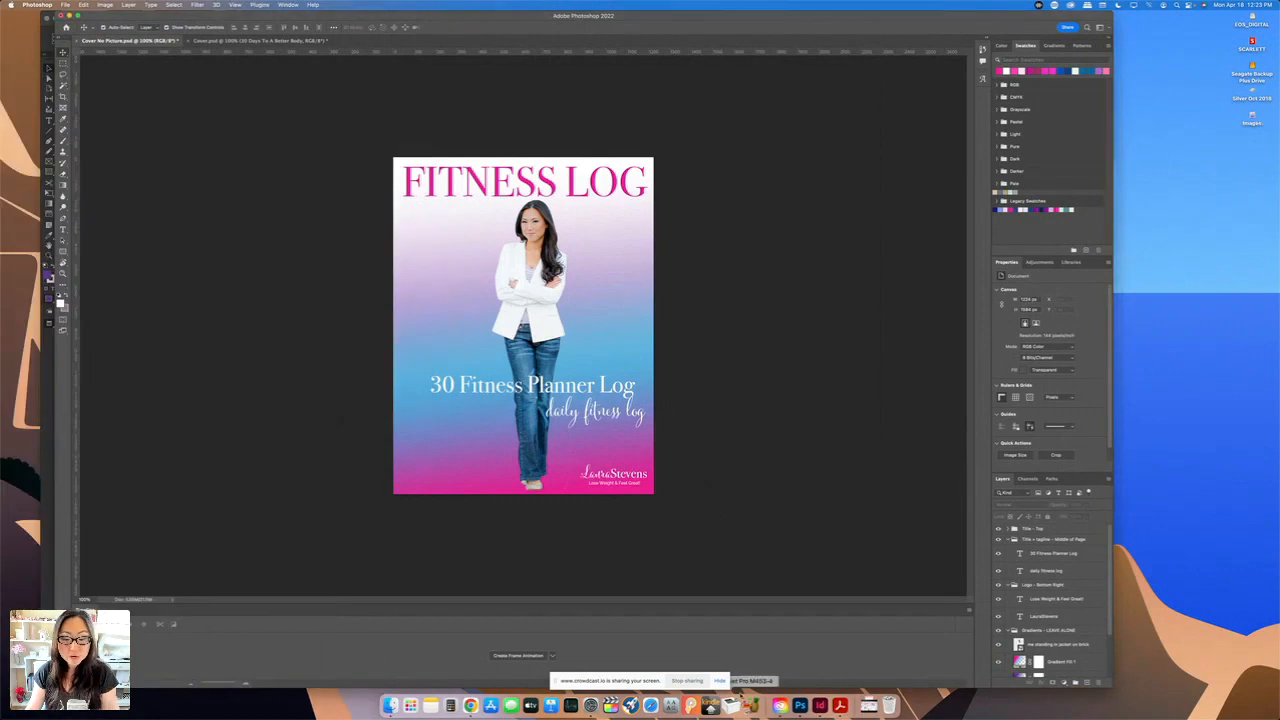
- Switch to the fitness log document in InDesign, enlarge its window and go to page 1
left_click(820, 706)
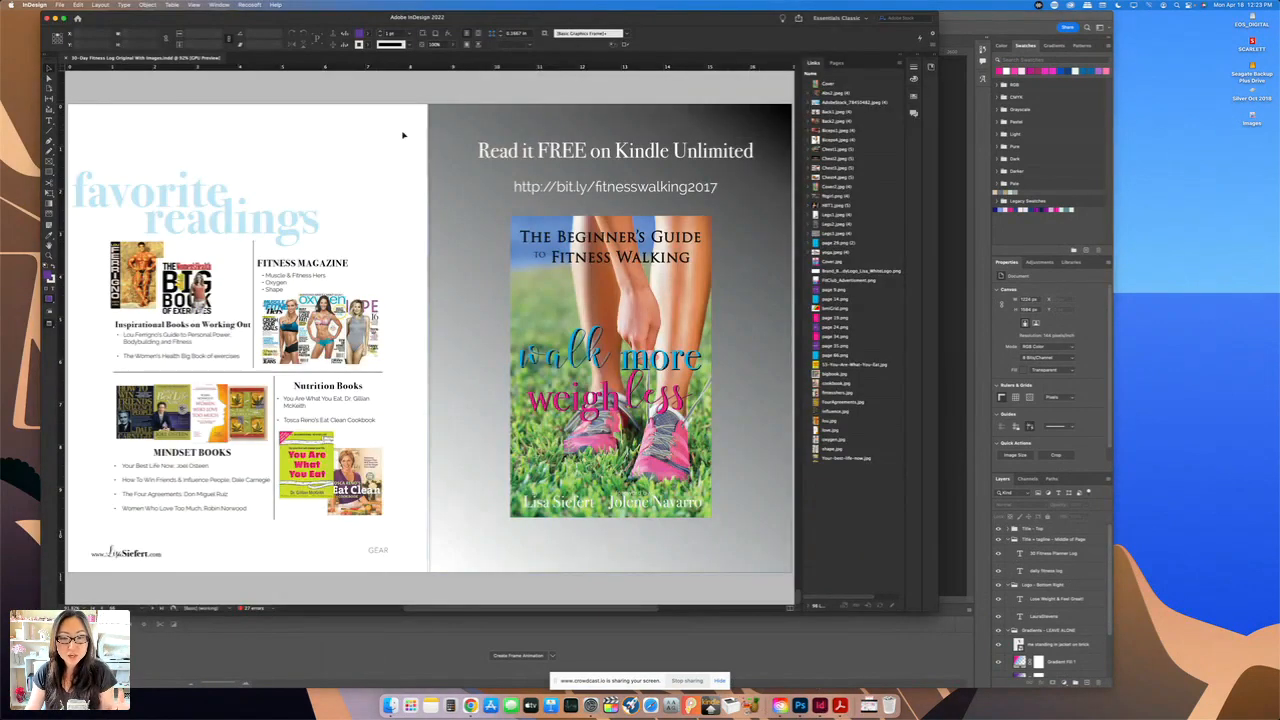
left_click(838, 62)
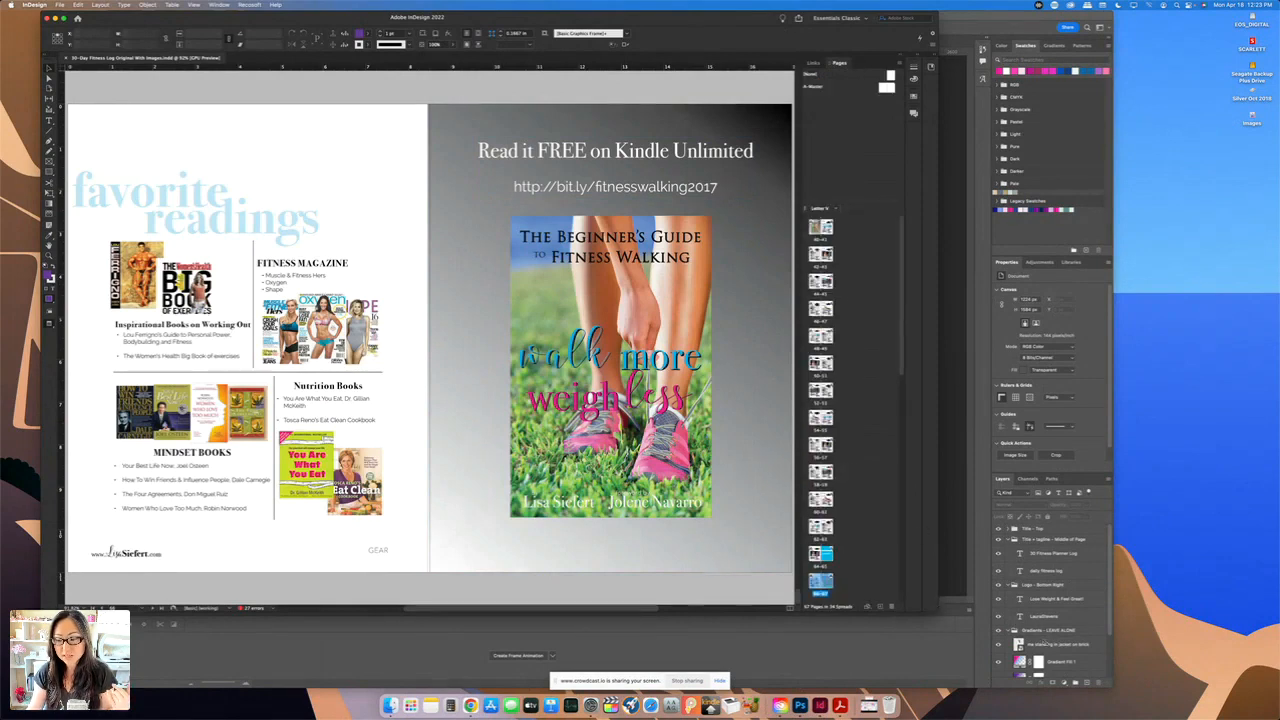
left_click_drag(939, 607, 1276, 688)
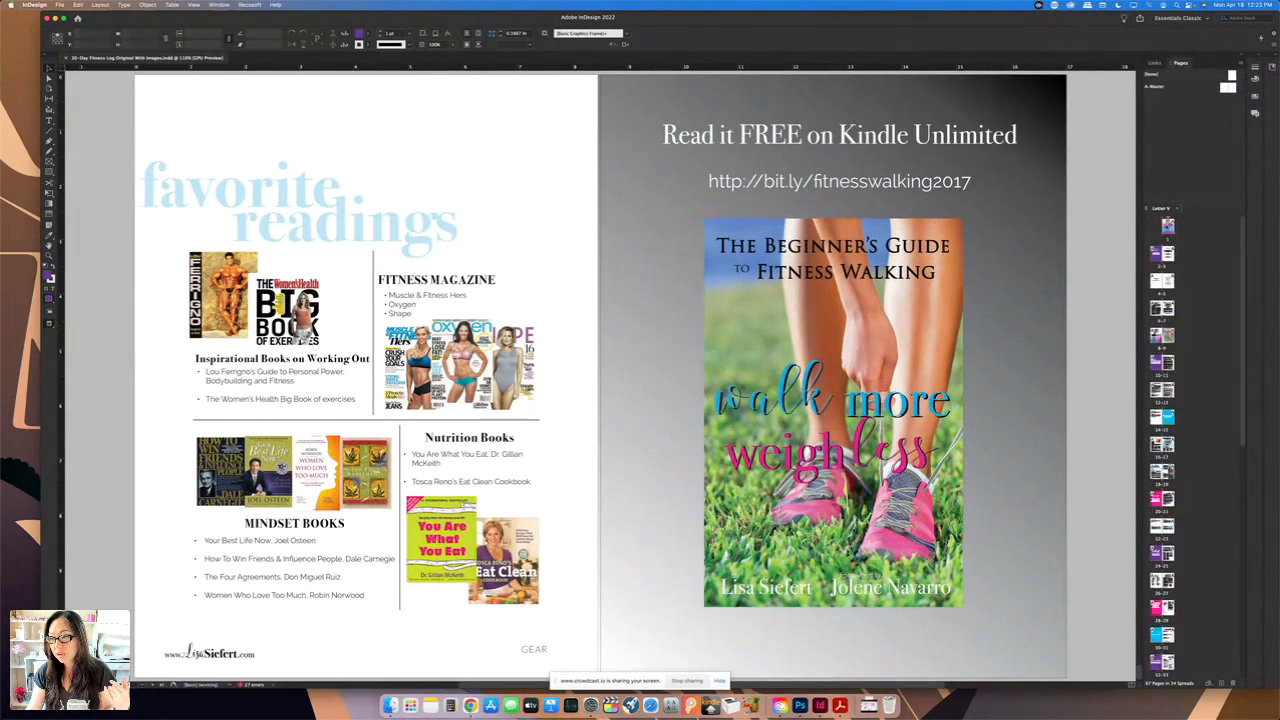
double_click(1165, 226)
- Replace the cover image on page 1 with Cover-No-Picture.jpg from the Desktop
left_click(612, 163)
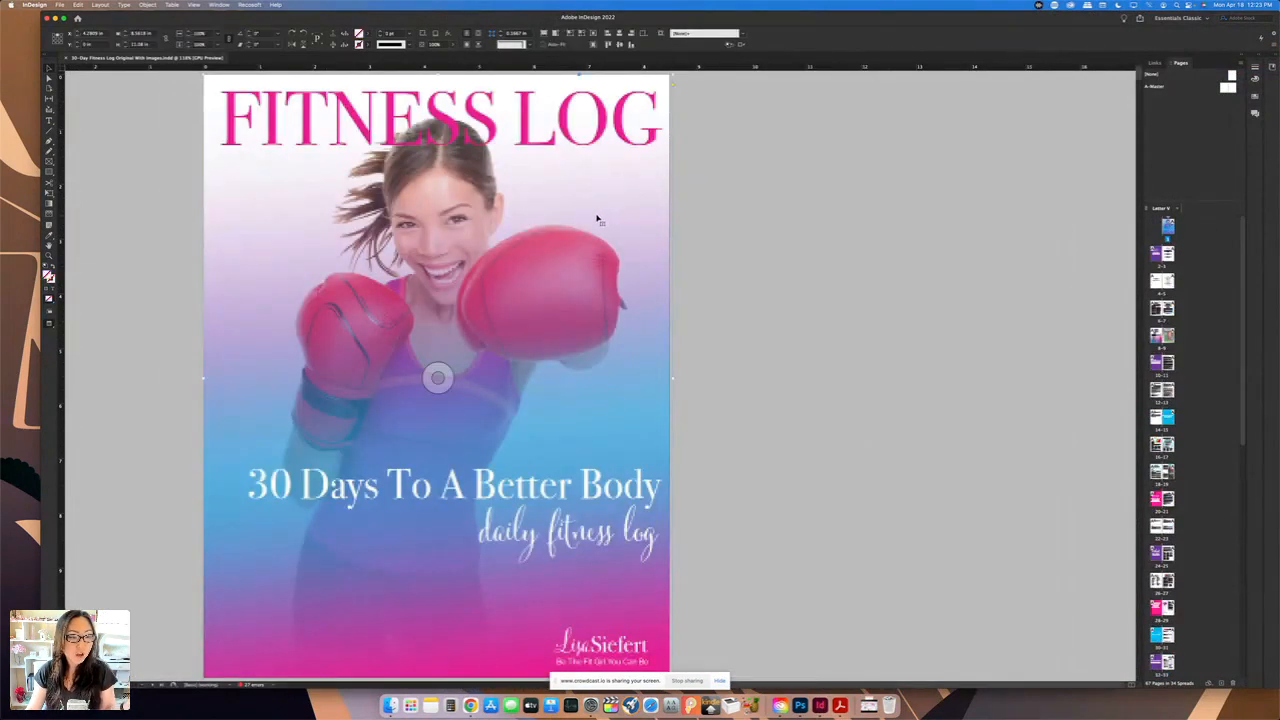
left_click(60, 5)
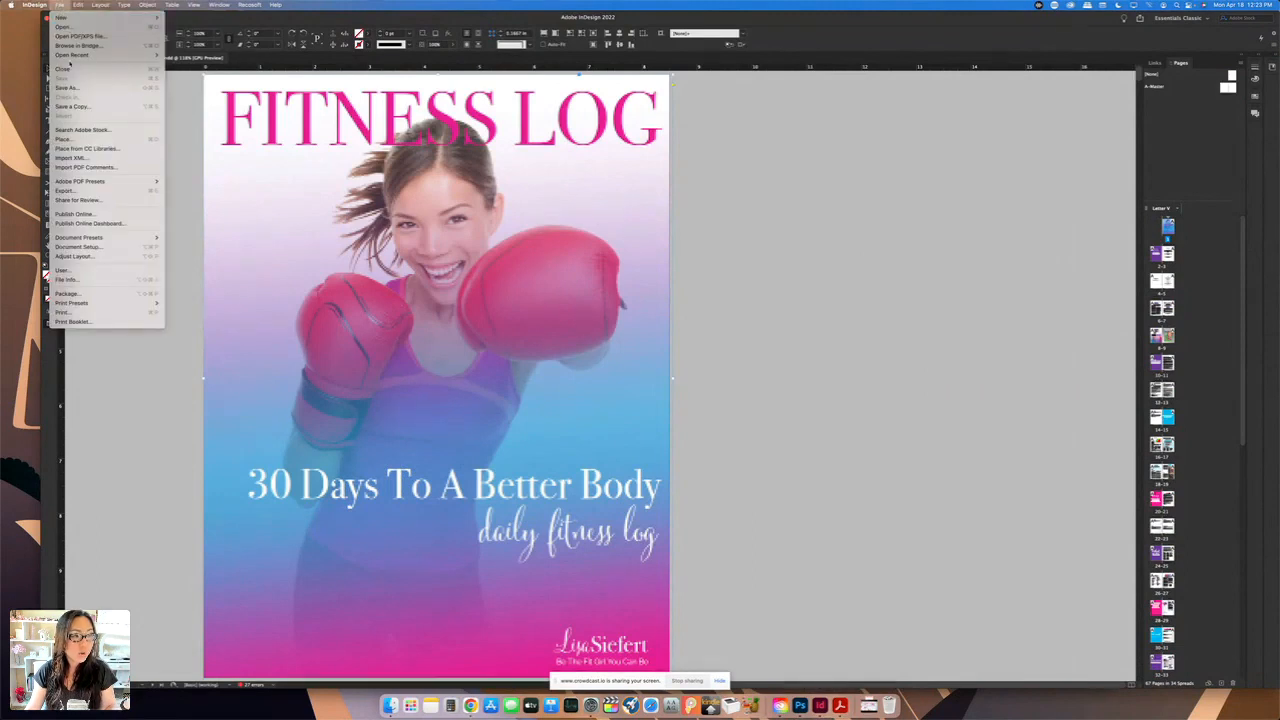
left_click(100, 140)
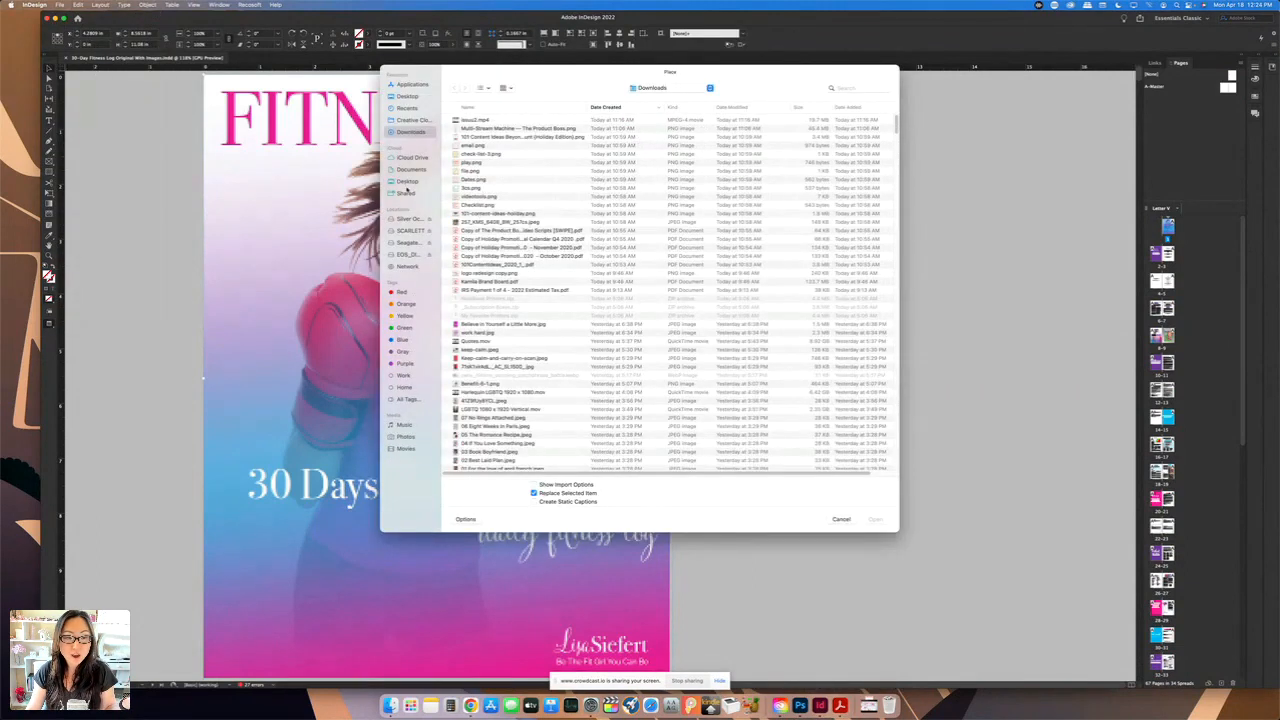
left_click(407, 184)
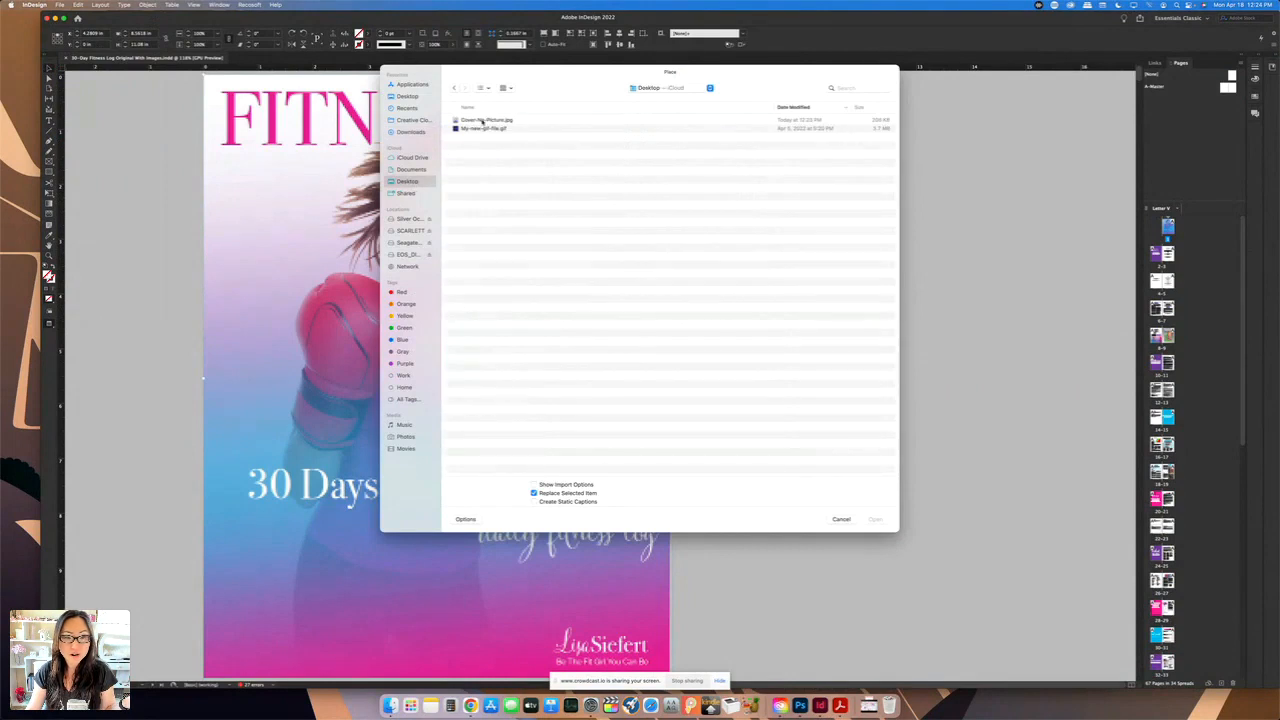
double_click(481, 121)
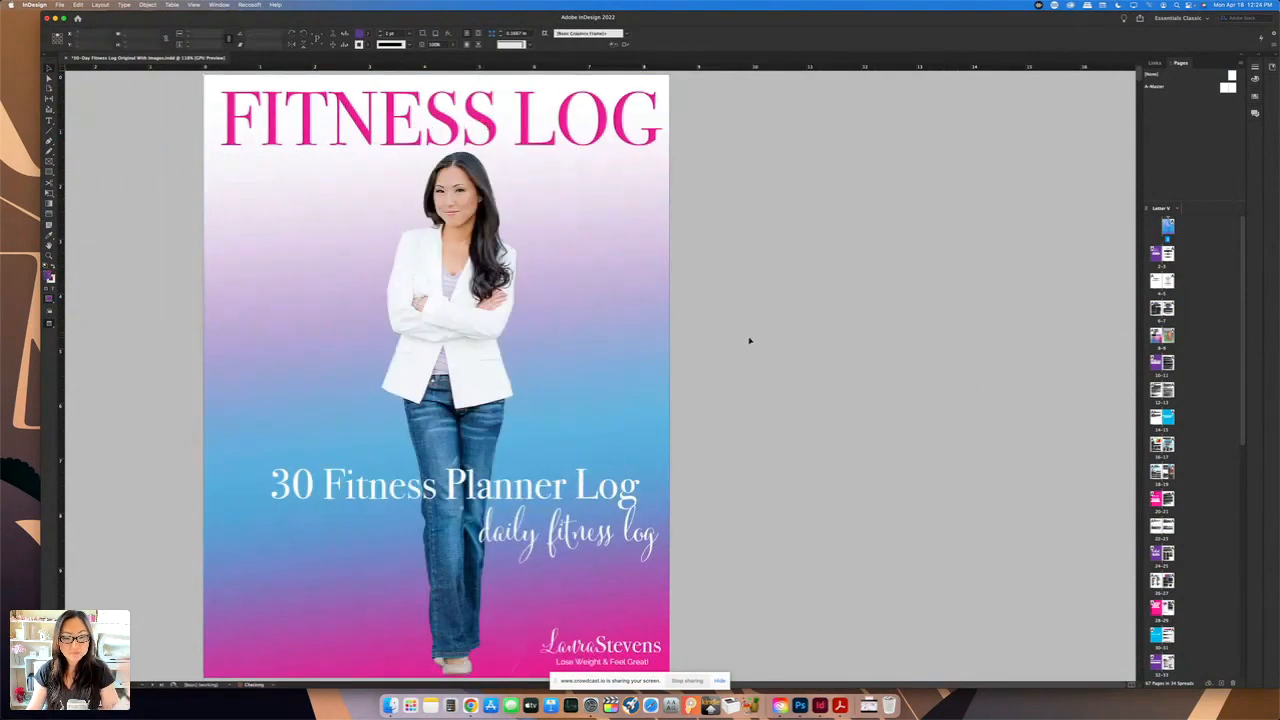
- Examine the new cover and the testimonials, copyright and personal details pages that follow it
key("super+minus")
key("super+minus")
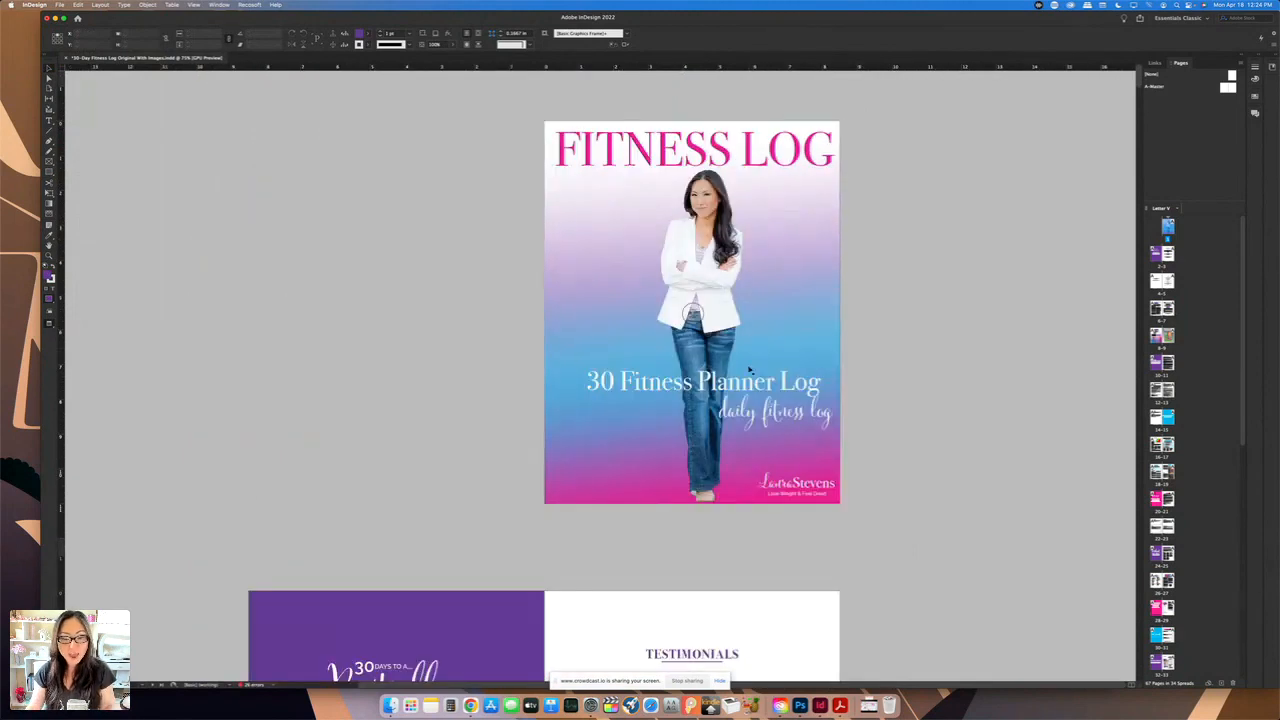
scroll(750, 341, "down", 10)
scroll(511, 296, "up", 10)
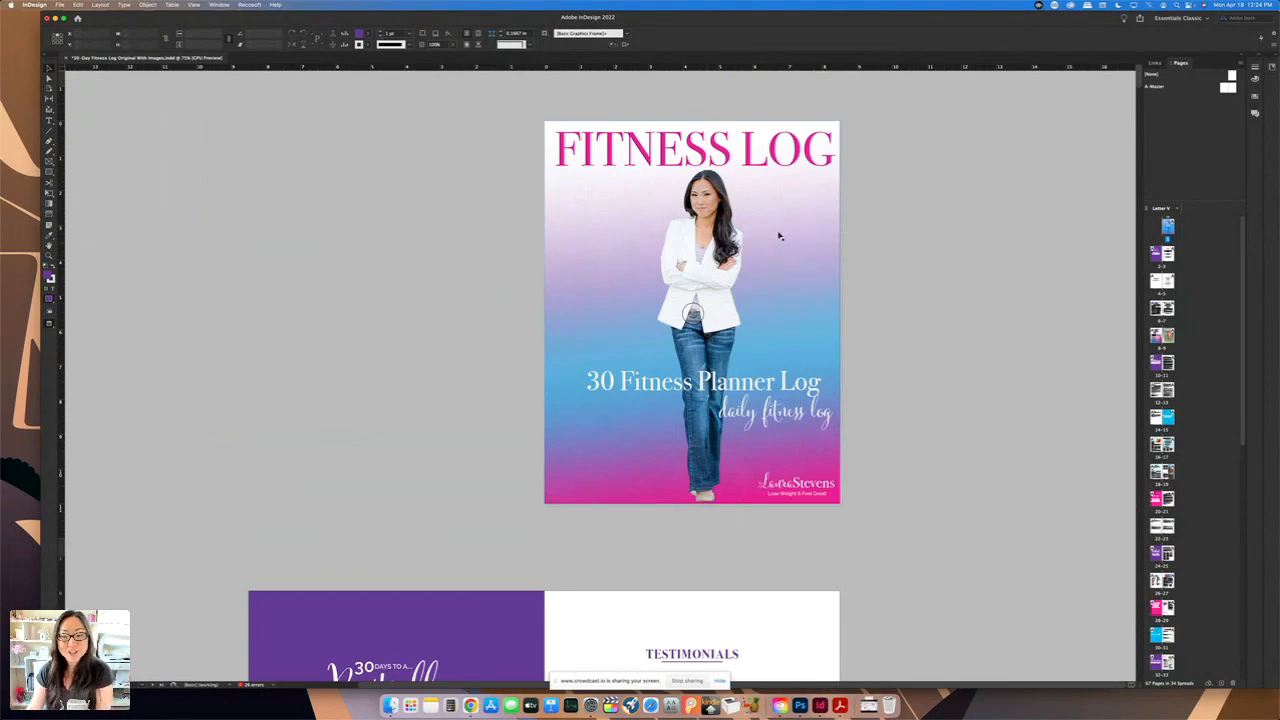
scroll(773, 234, "down", 5)
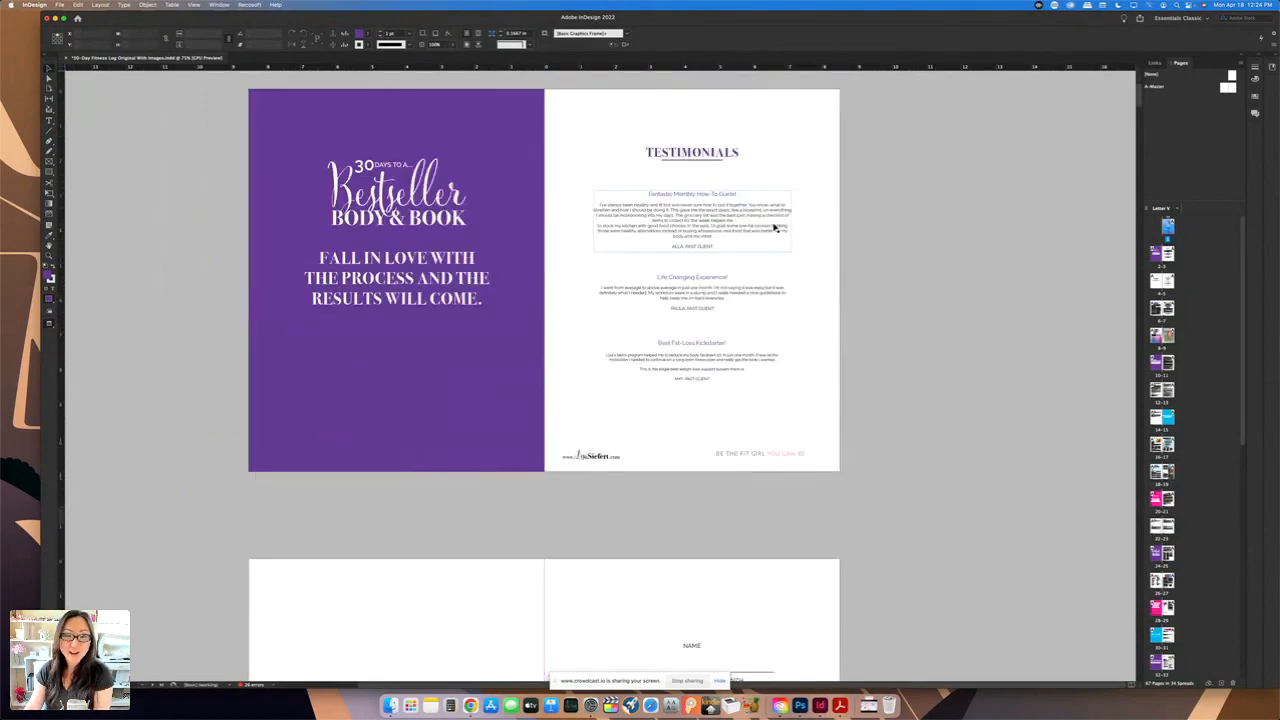
scroll(820, 189, "down", 1)
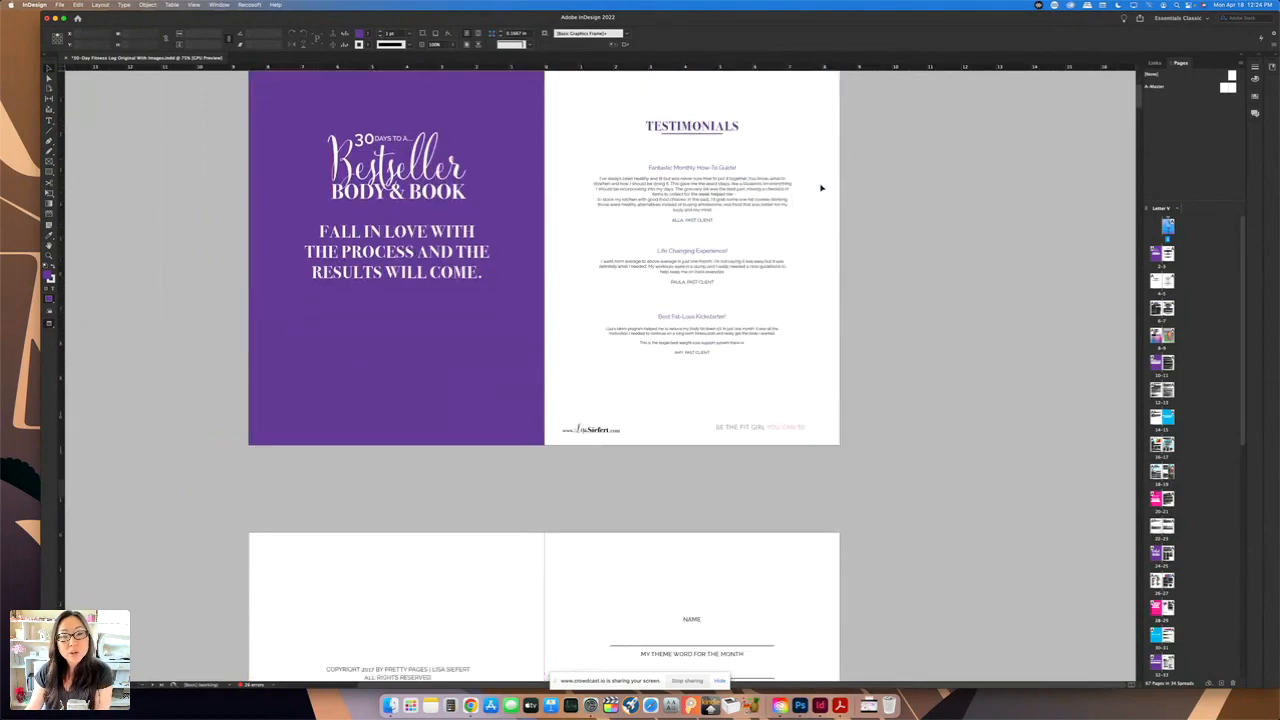
scroll(737, 267, "up", 2)
scroll(737, 267, "down", 10)
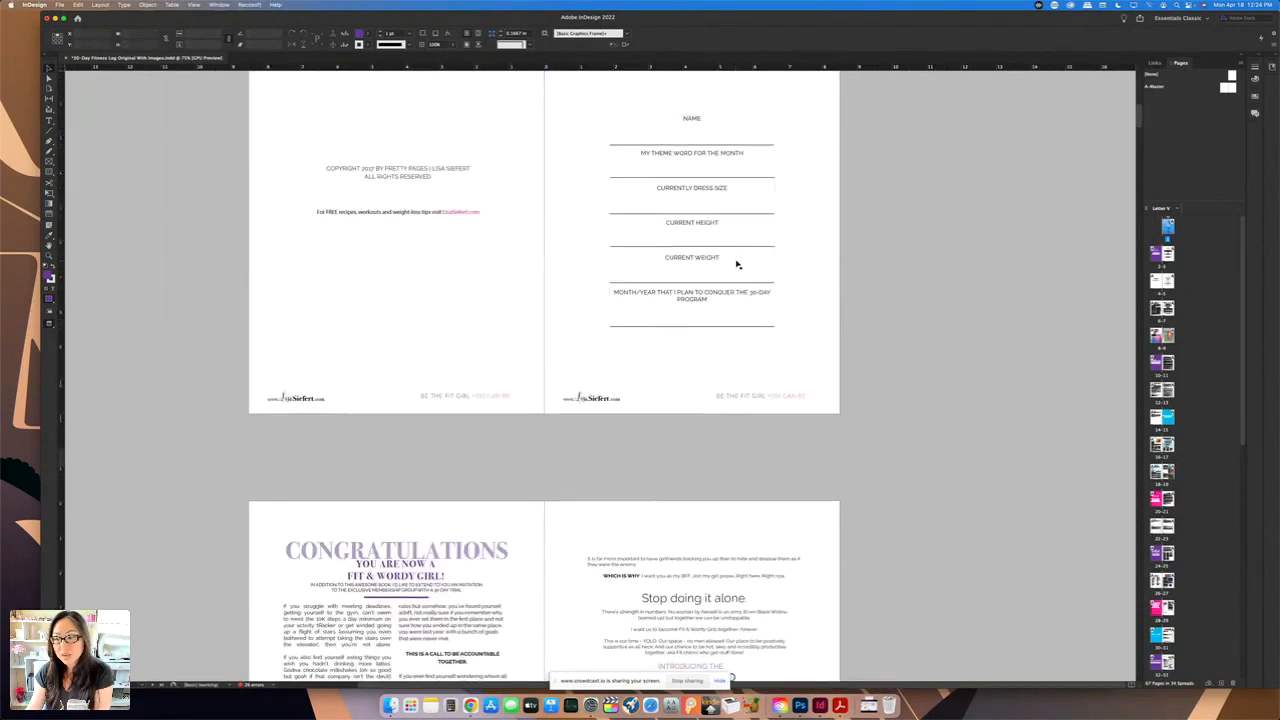
scroll(737, 263, "up", 3)
- Change the word "workout" to "wellness" on the purple divider page of spread 24-25
double_click(1161, 553)
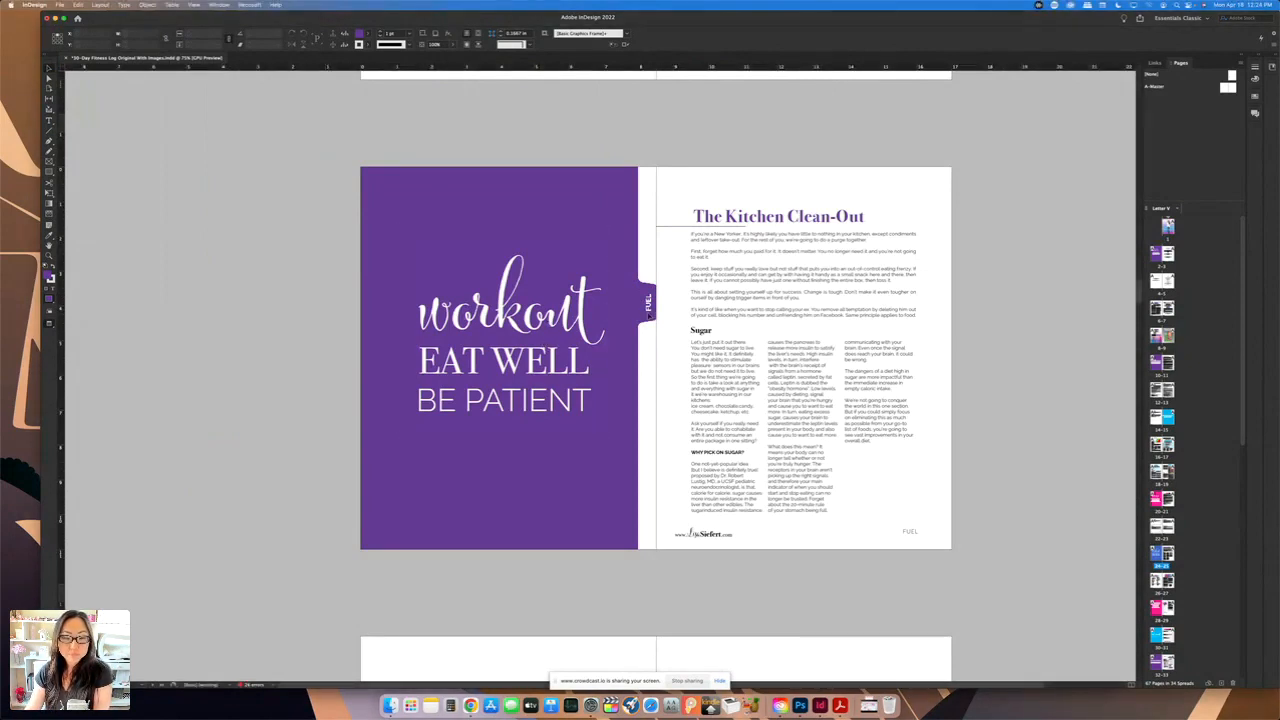
left_click(548, 345)
key("t")
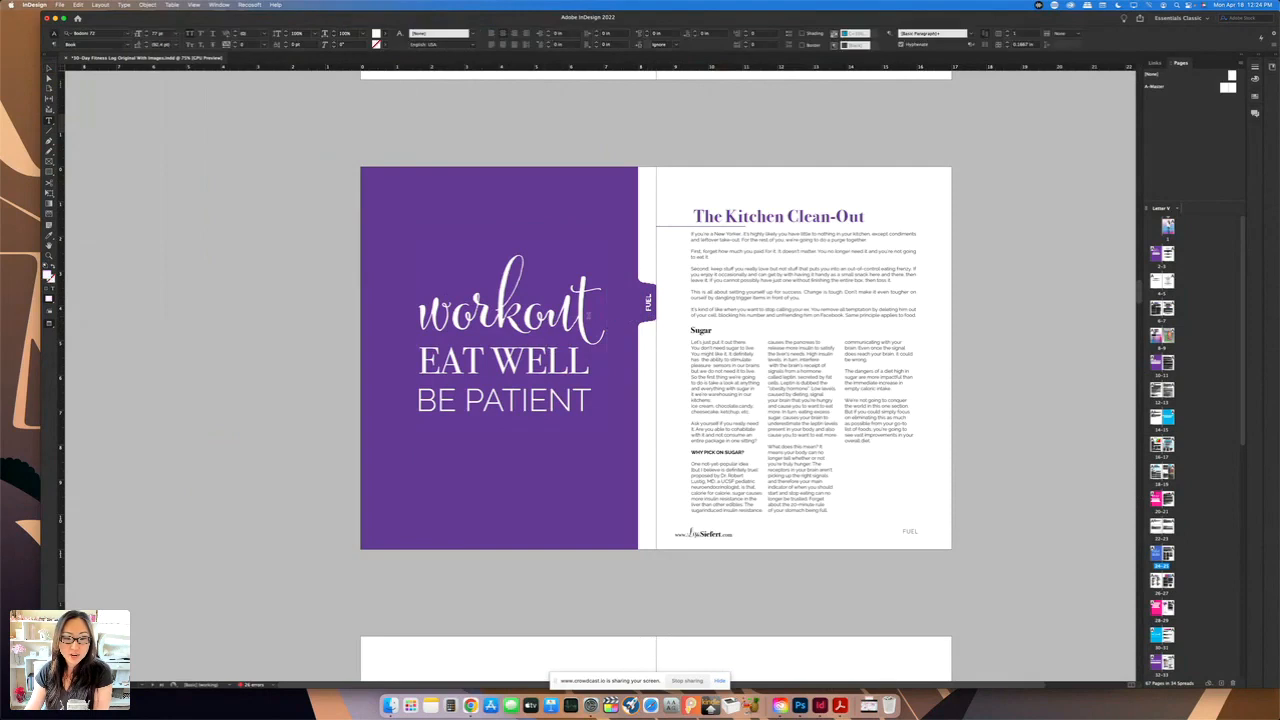
left_click_drag(590, 378, 418, 250)
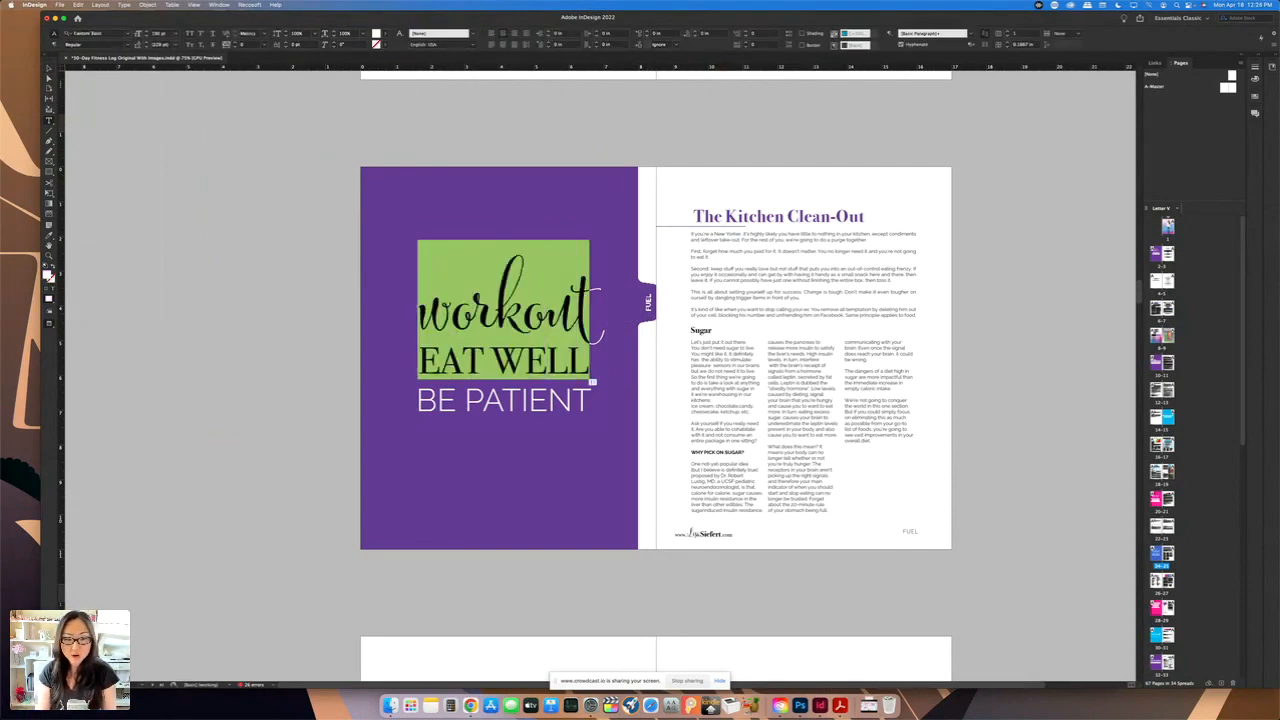
key("BackSpace")
type("wel")
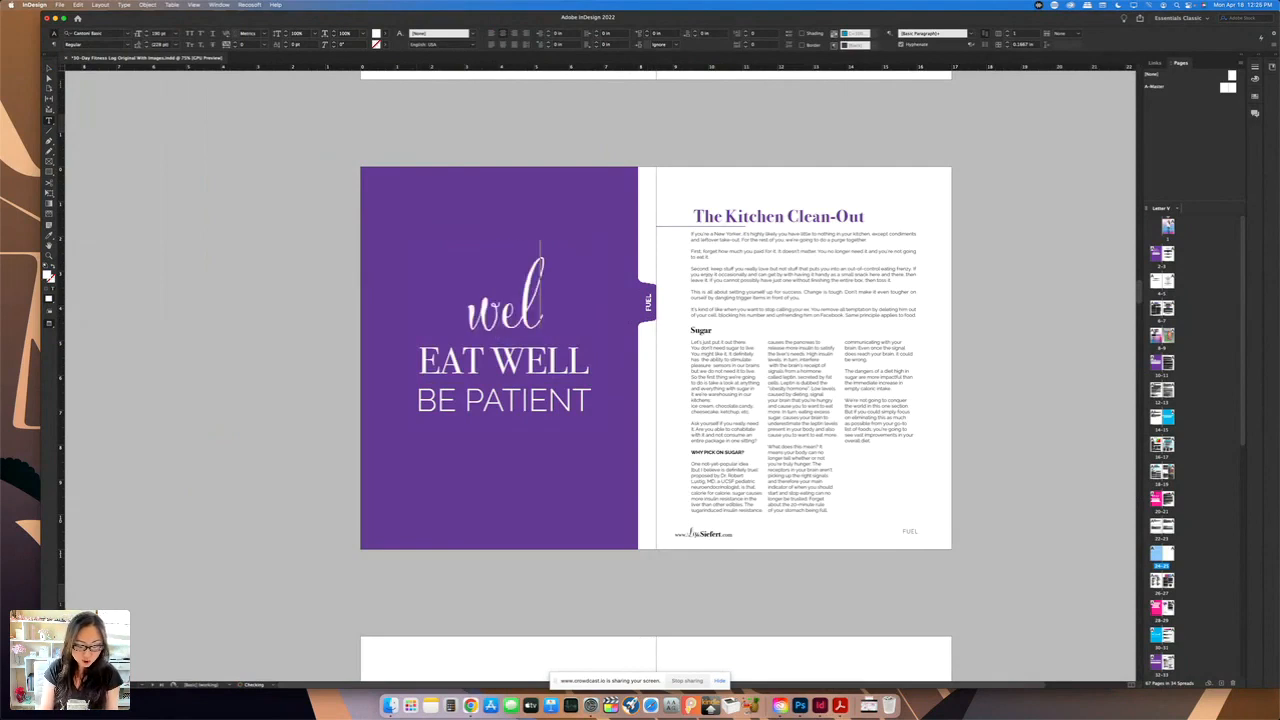
type("lness")
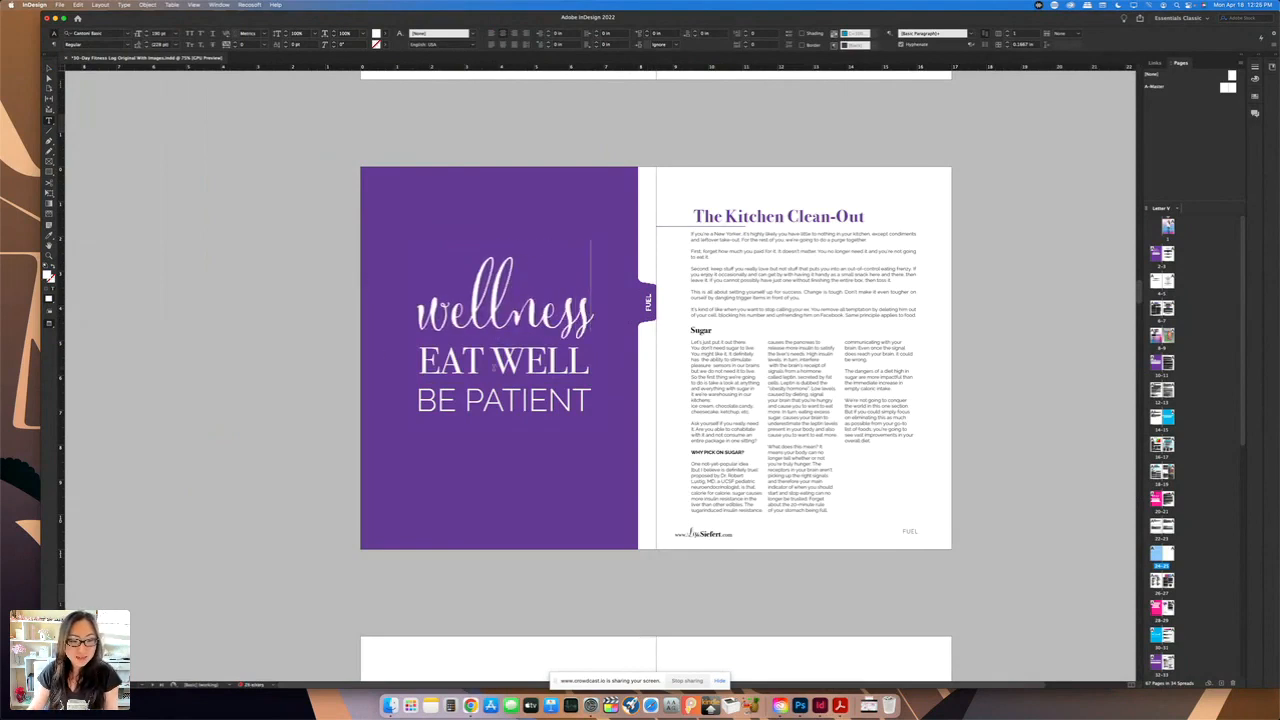
key("Escape")
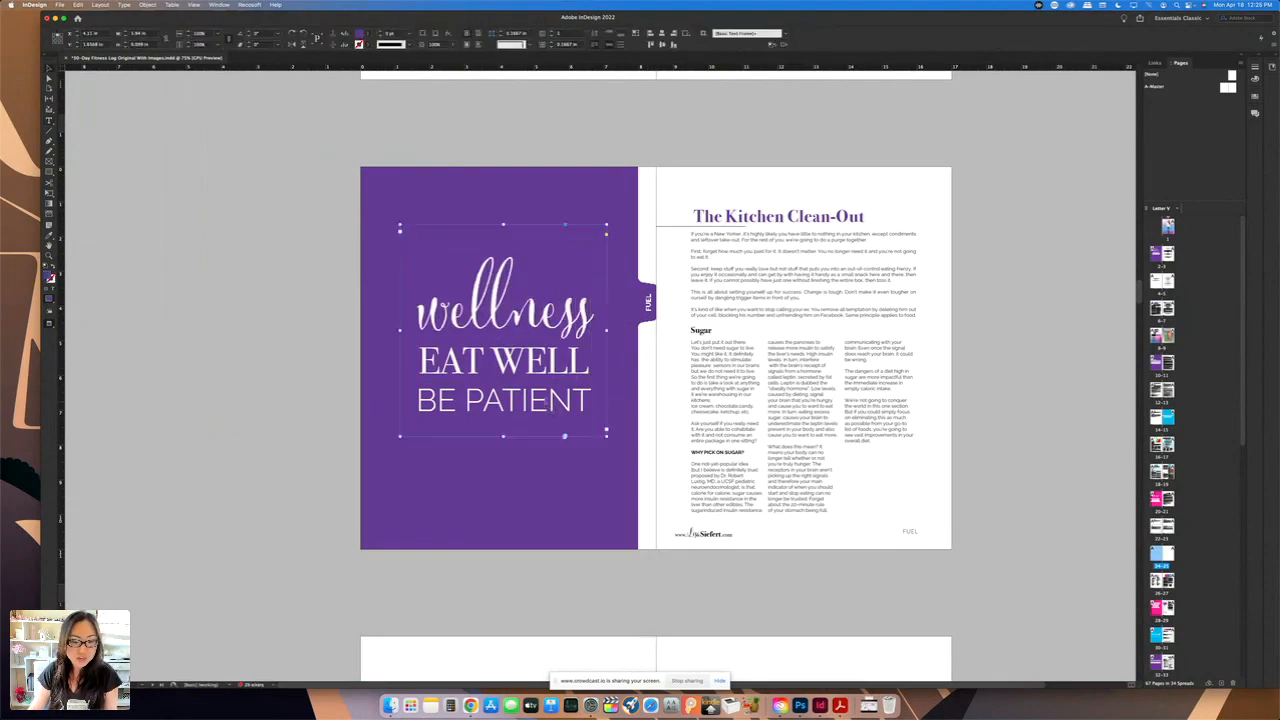
- Replace the "BE PATIENT" line on the purple divider page of spread 24-25 with "BE HAPPY"
triple_click(590, 398)
left_click(590, 398)
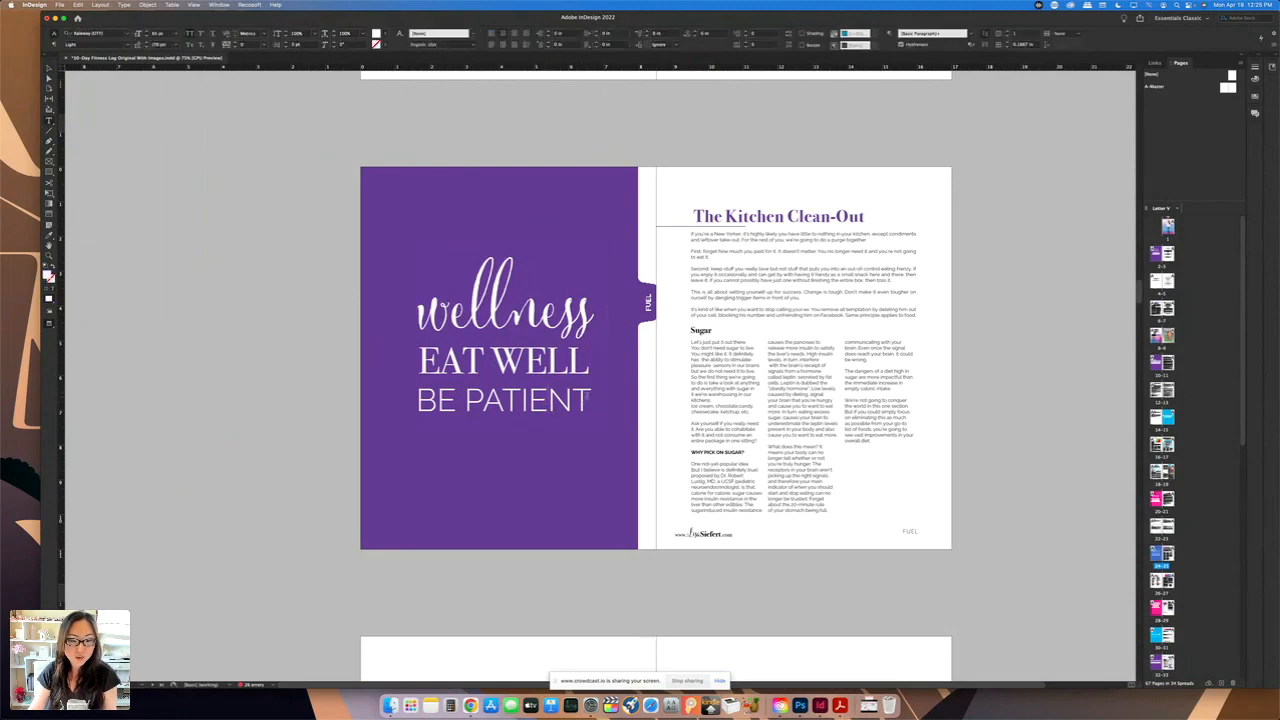
left_click_drag(591, 399, 416, 399)
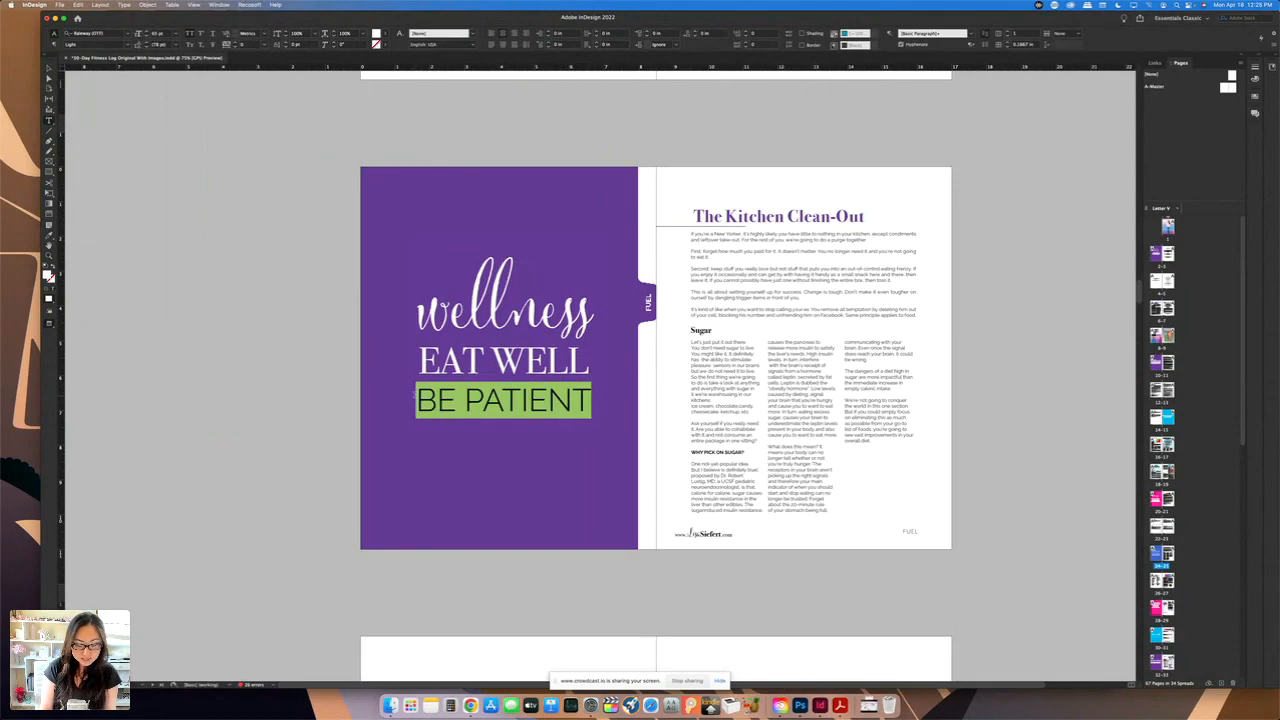
type("BE ")
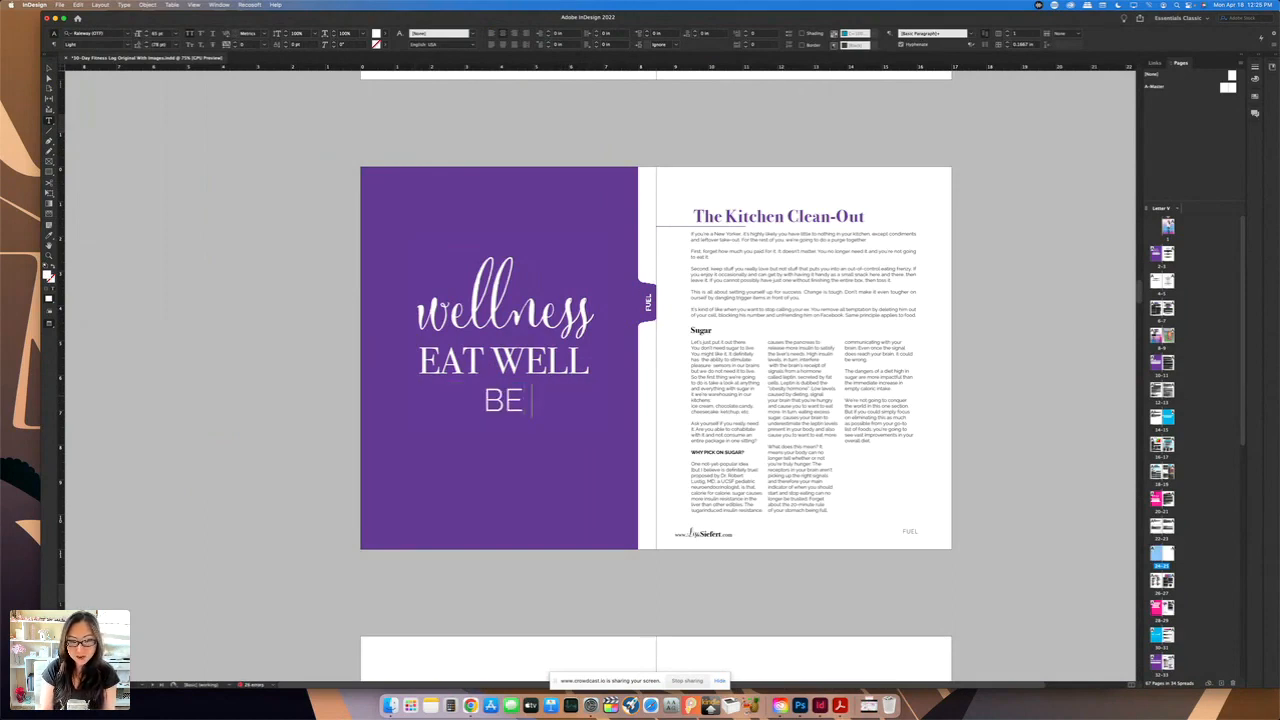
type("HAPPY")
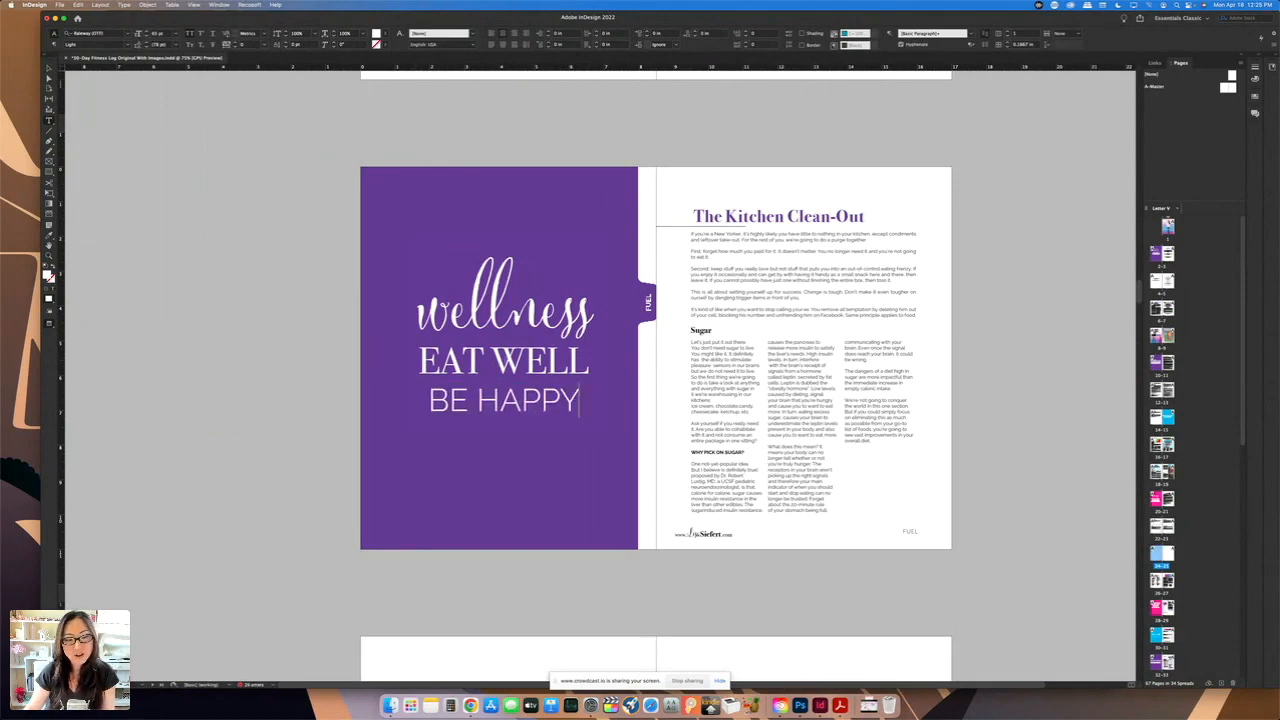
- Replace "EAT WELL" on the purple divider page with "PRACTICE" and "GRATITUDE" on two separate lines
left_click_drag(491, 360, 592, 386)
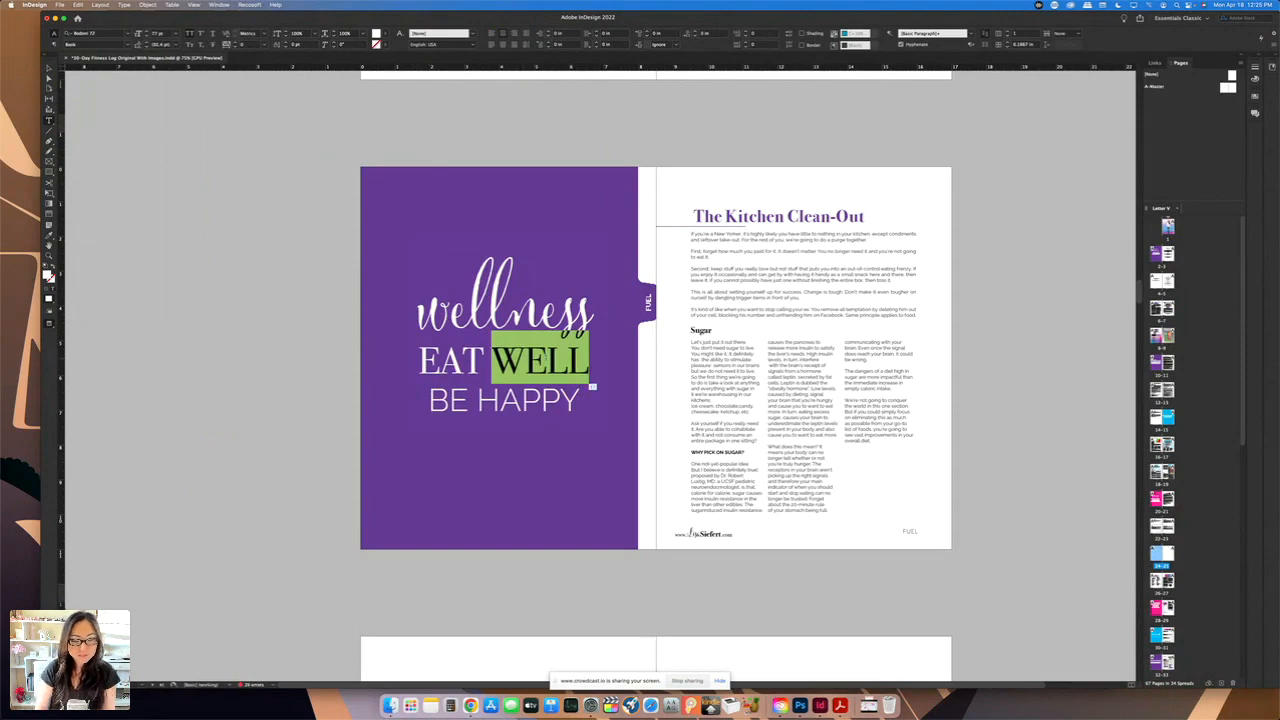
key("BackSpace")
key("BackSpace")
key("BackSpace")
key("BackSpace")
key("BackSpace")
key("BackSpace")
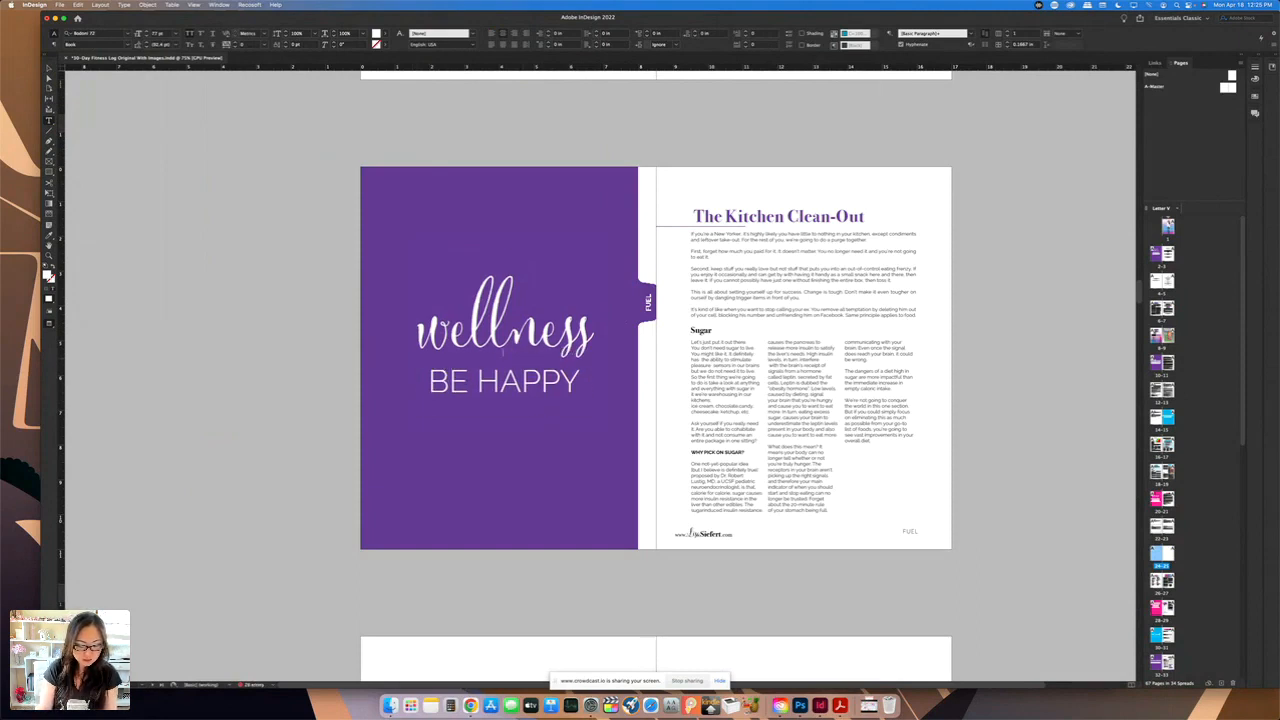
key("Return")
type("PRACTICE")
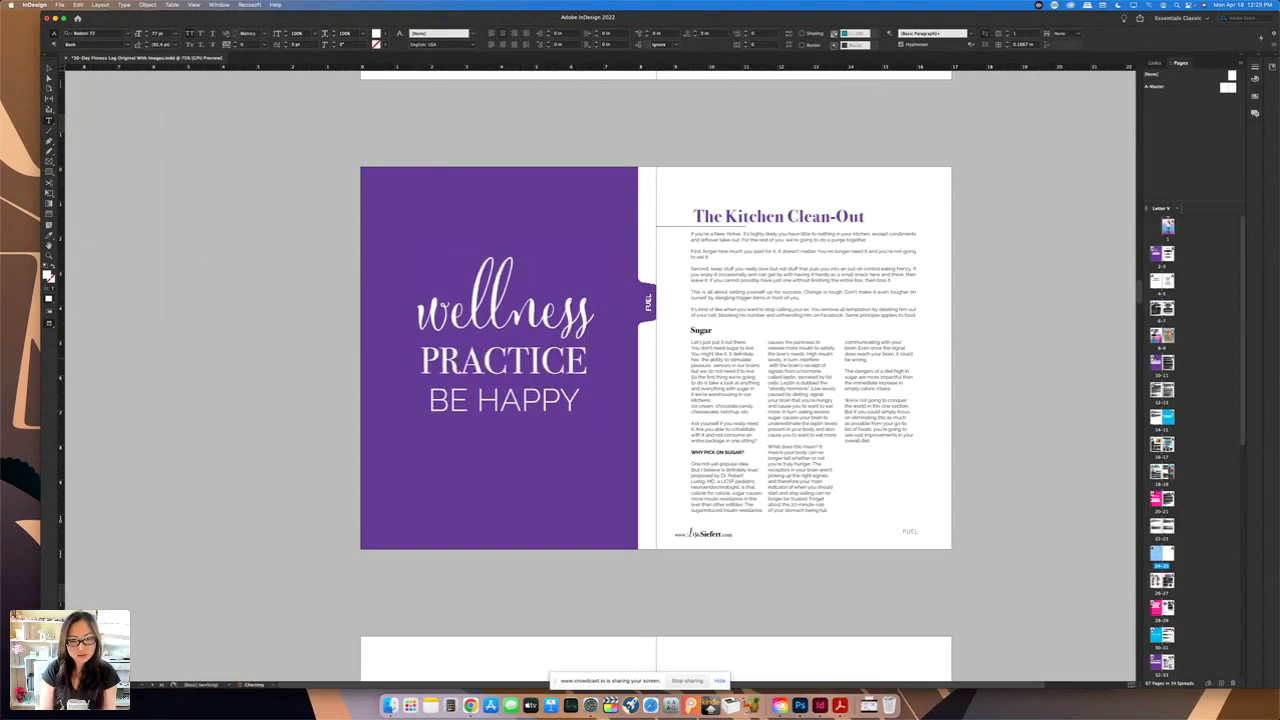
key("Return")
type("GRATITUDE")
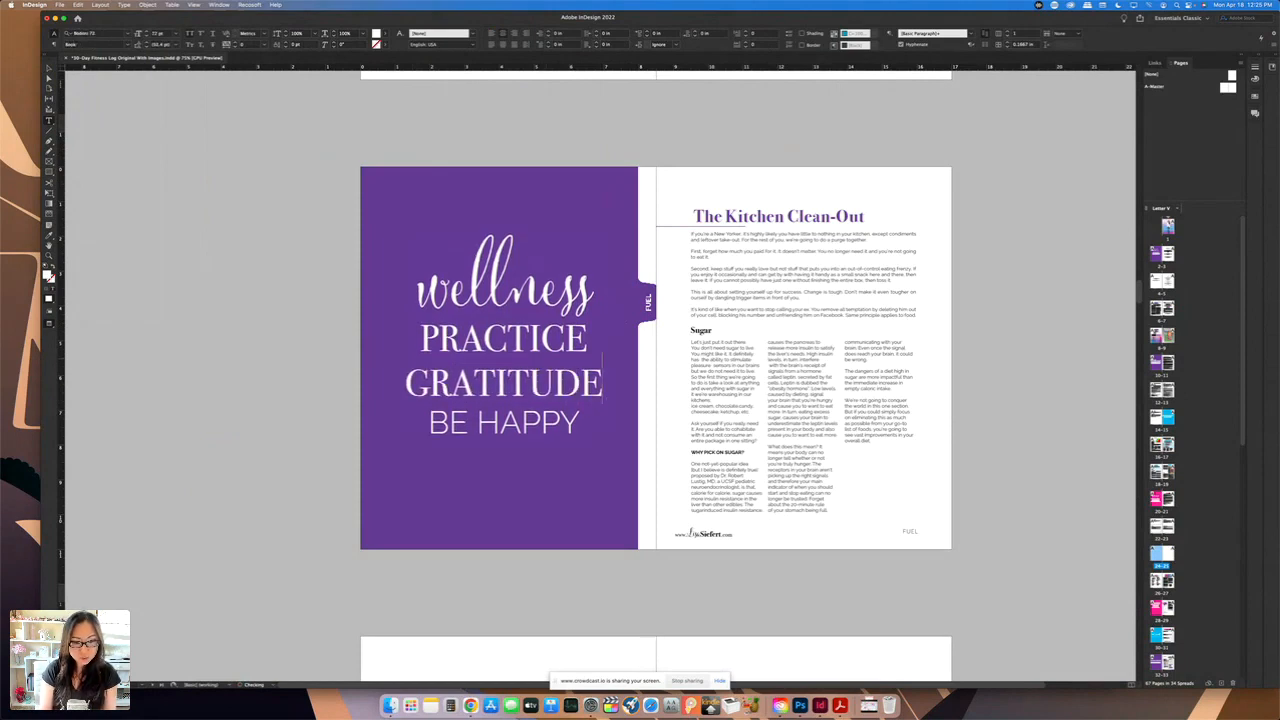
key("Escape")
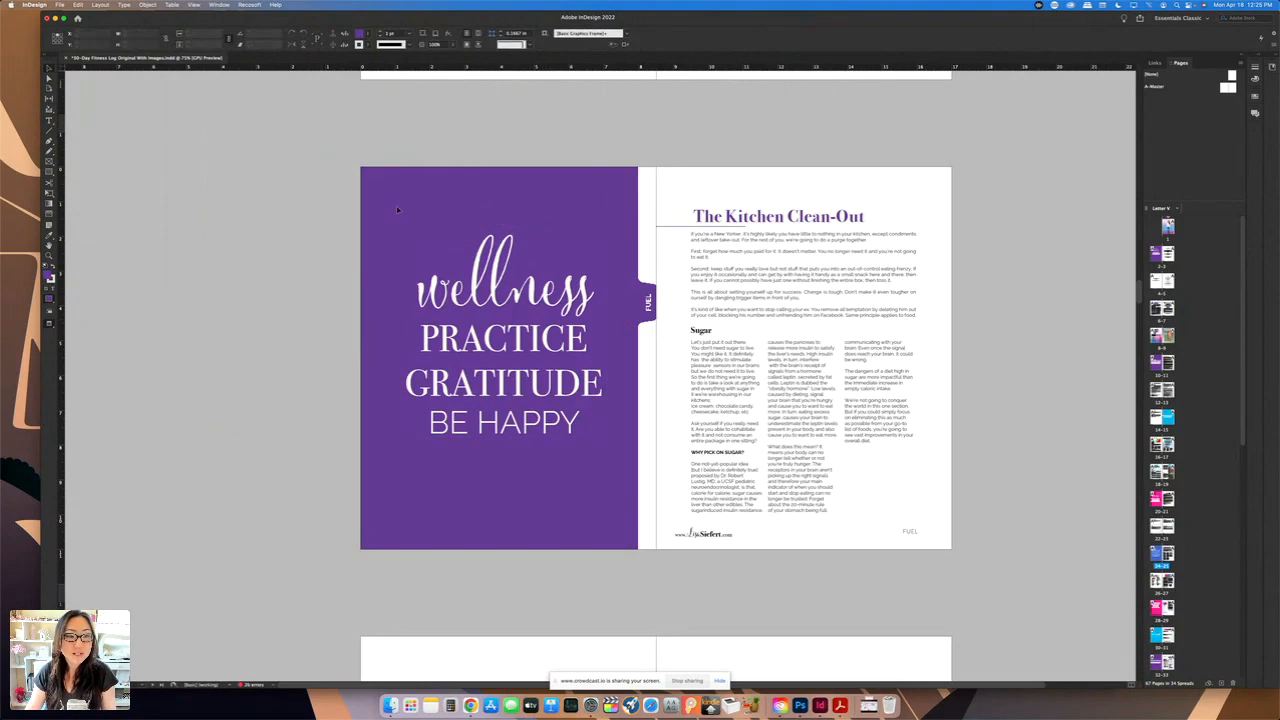
- Examine the pages after the purple divider, from the shopping list and alcohol pages through time management goals to the daily workout plans
left_click(818, 234)
key("t")
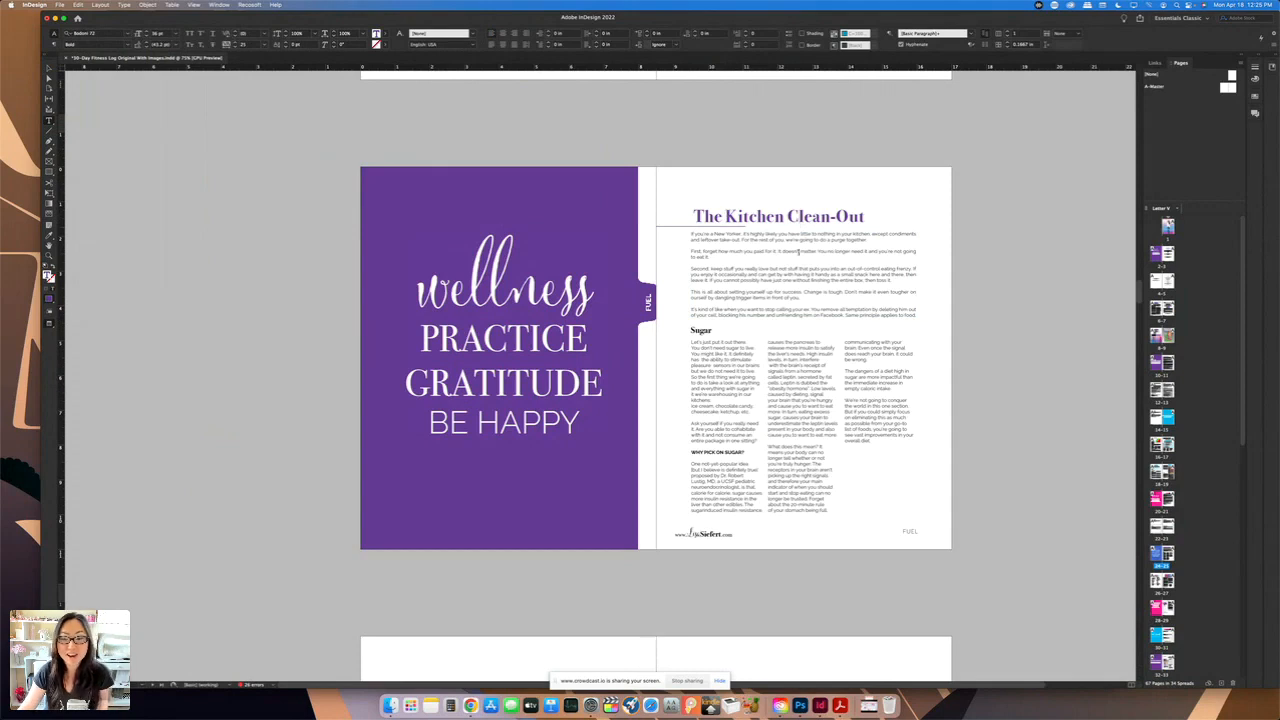
scroll(813, 254, "down", 5)
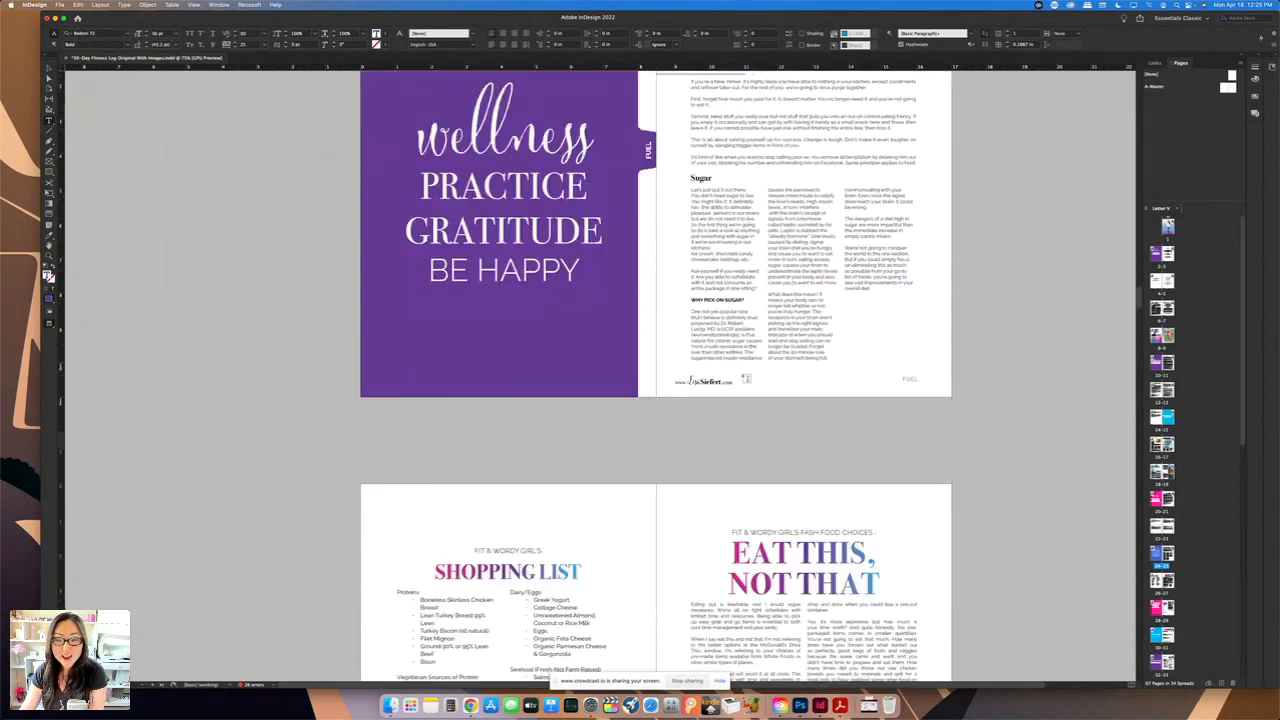
scroll(717, 150, "down", 5)
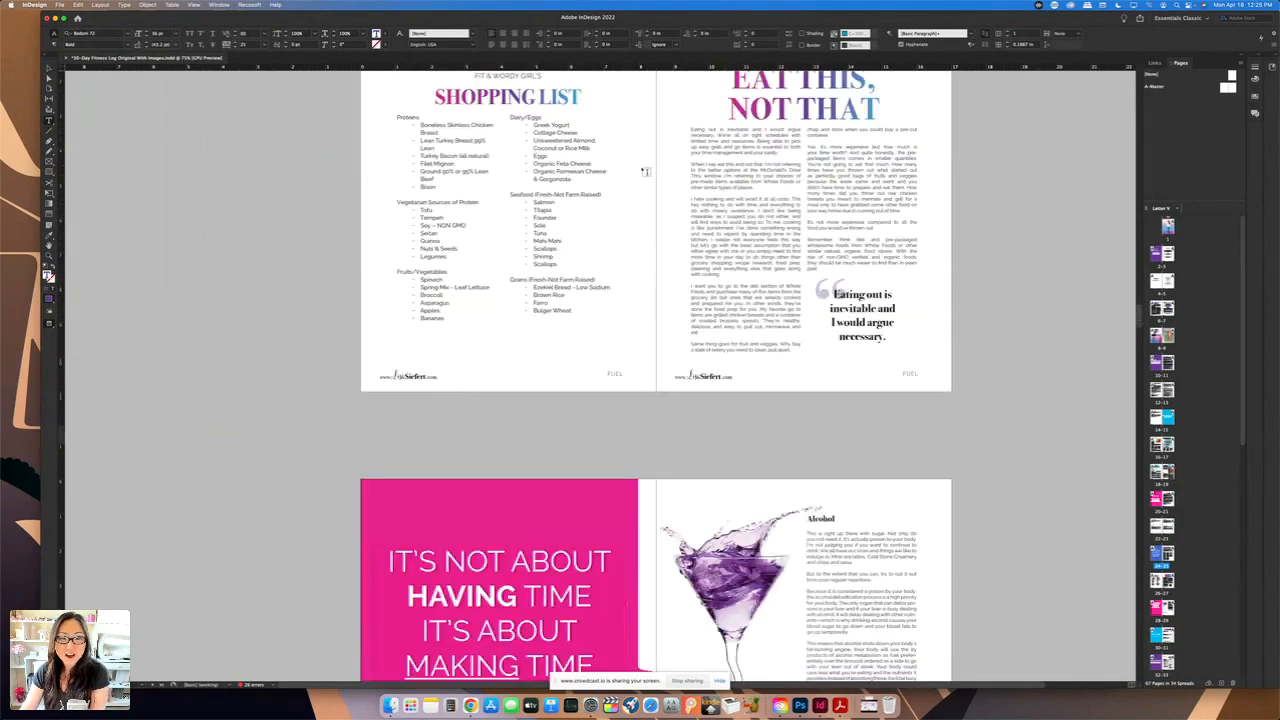
scroll(698, 184, "down", 3)
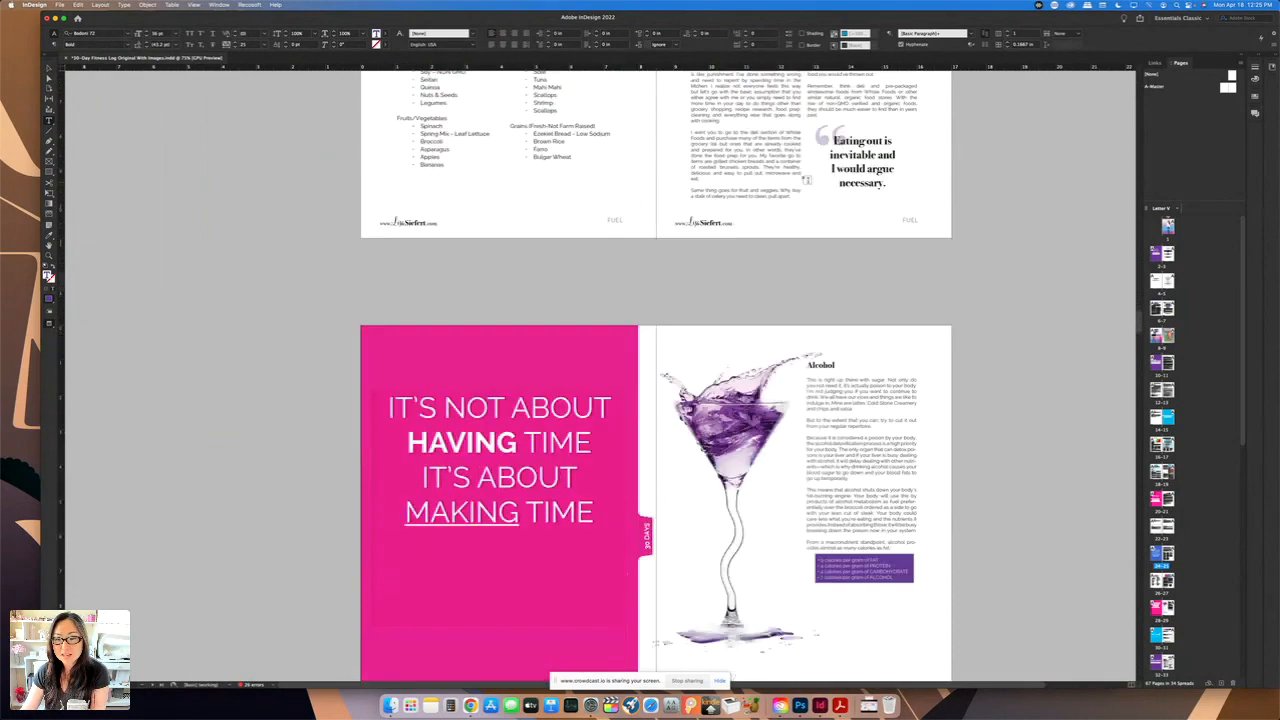
scroll(828, 211, "down", 4)
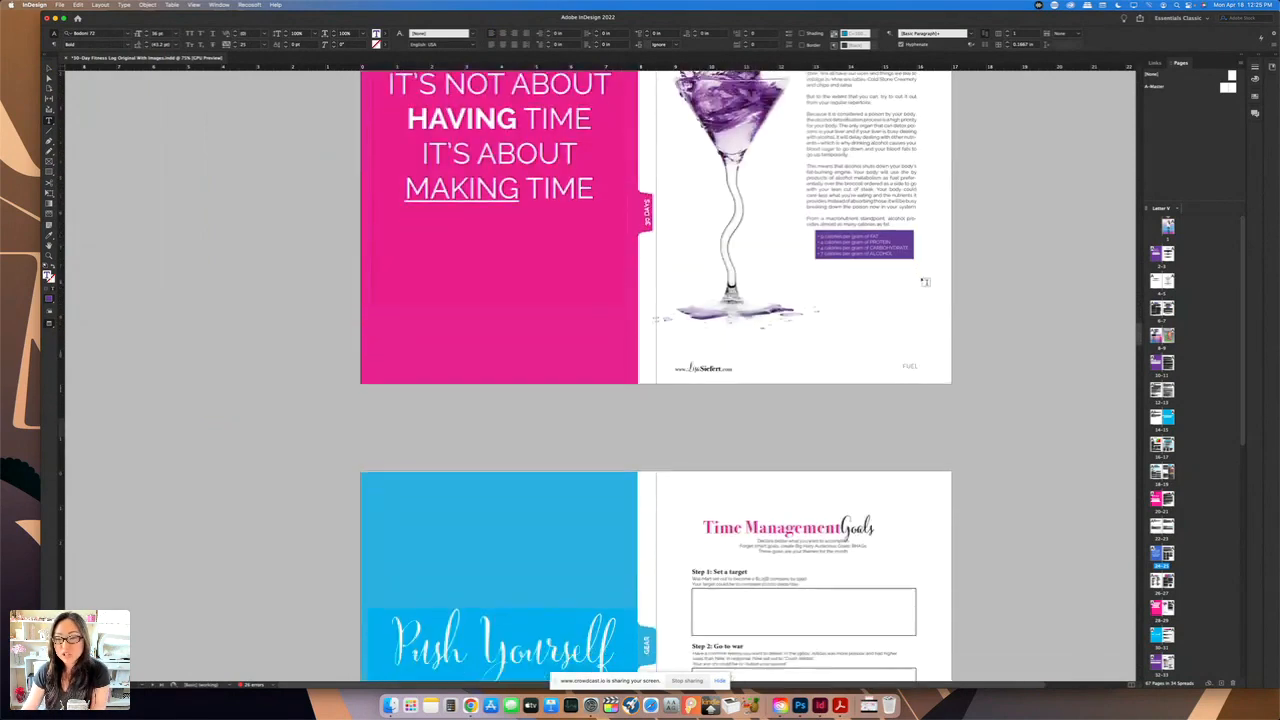
scroll(920, 272, "up", 3)
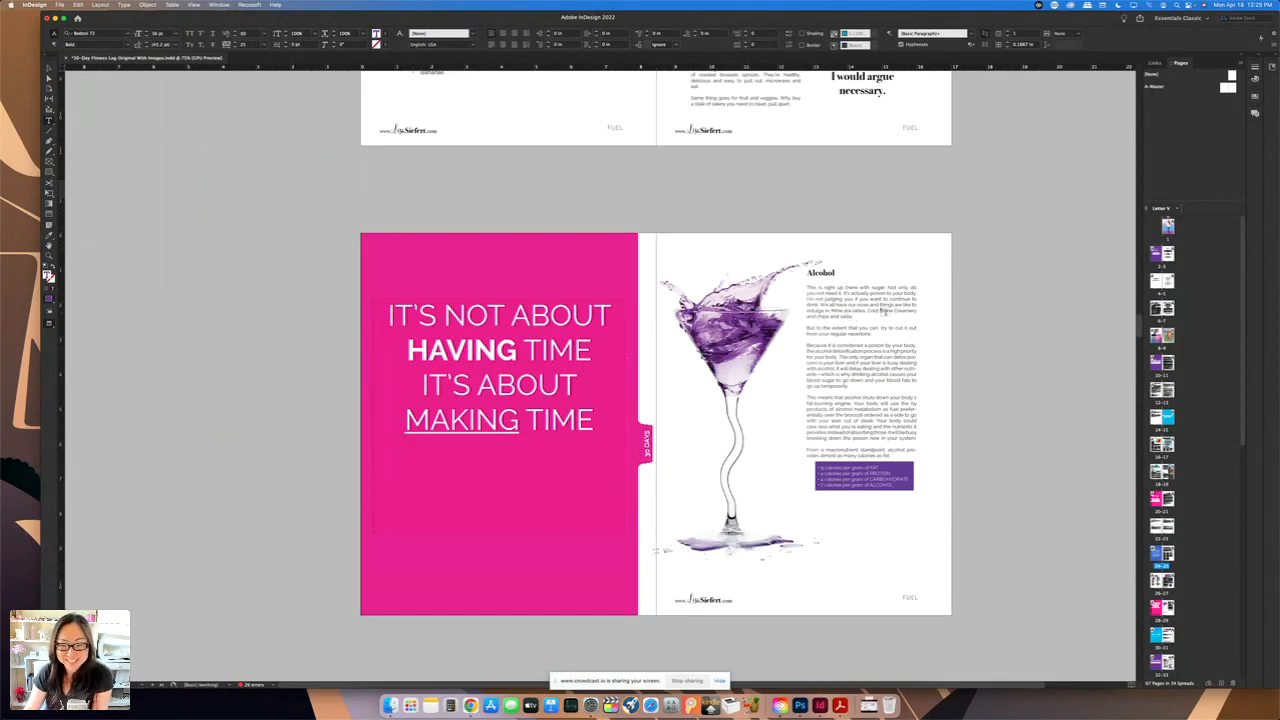
scroll(882, 358, "down", 5)
scroll(875, 350, "down", 15)
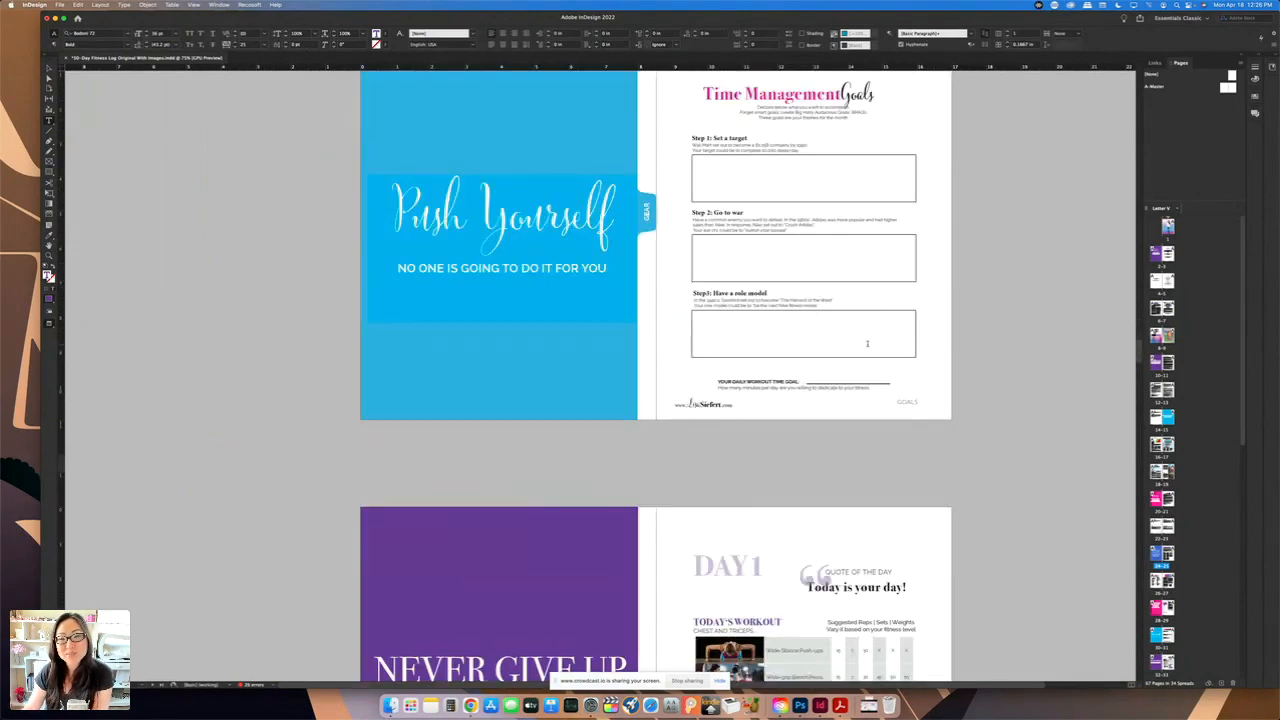
scroll(867, 343, "down", 11)
scroll(704, 286, "down", 1)
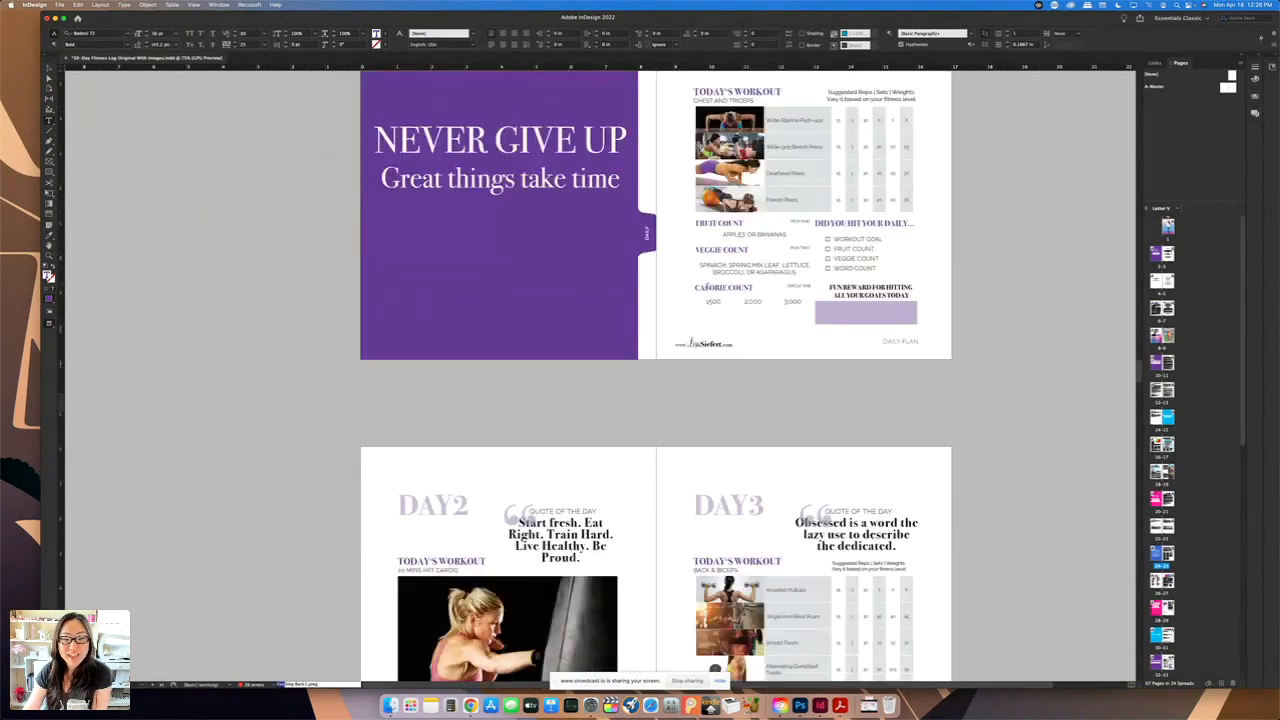
- Return to spread 4-5 and place the text cursor in the "MY THEME WORD FOR THE MONTH" label with the Type tool
scroll(706, 287, "down", 20)
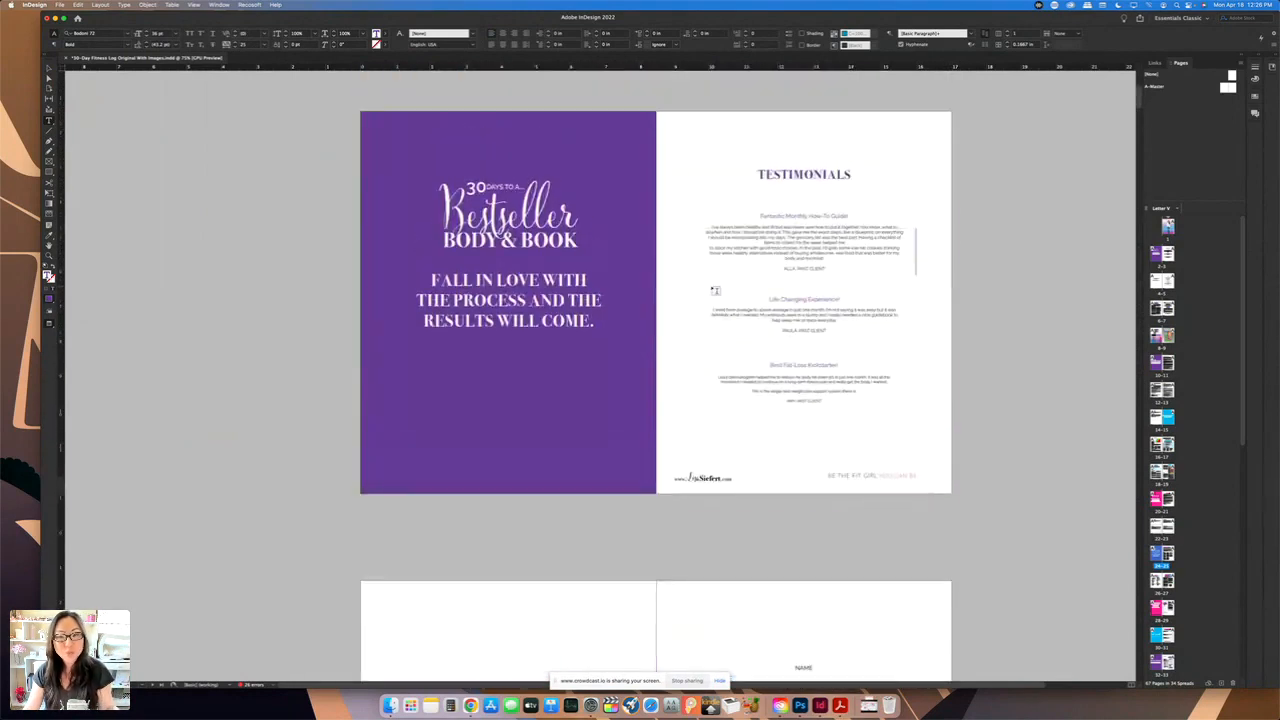
scroll(715, 290, "down", 7)
scroll(722, 290, "up", 13)
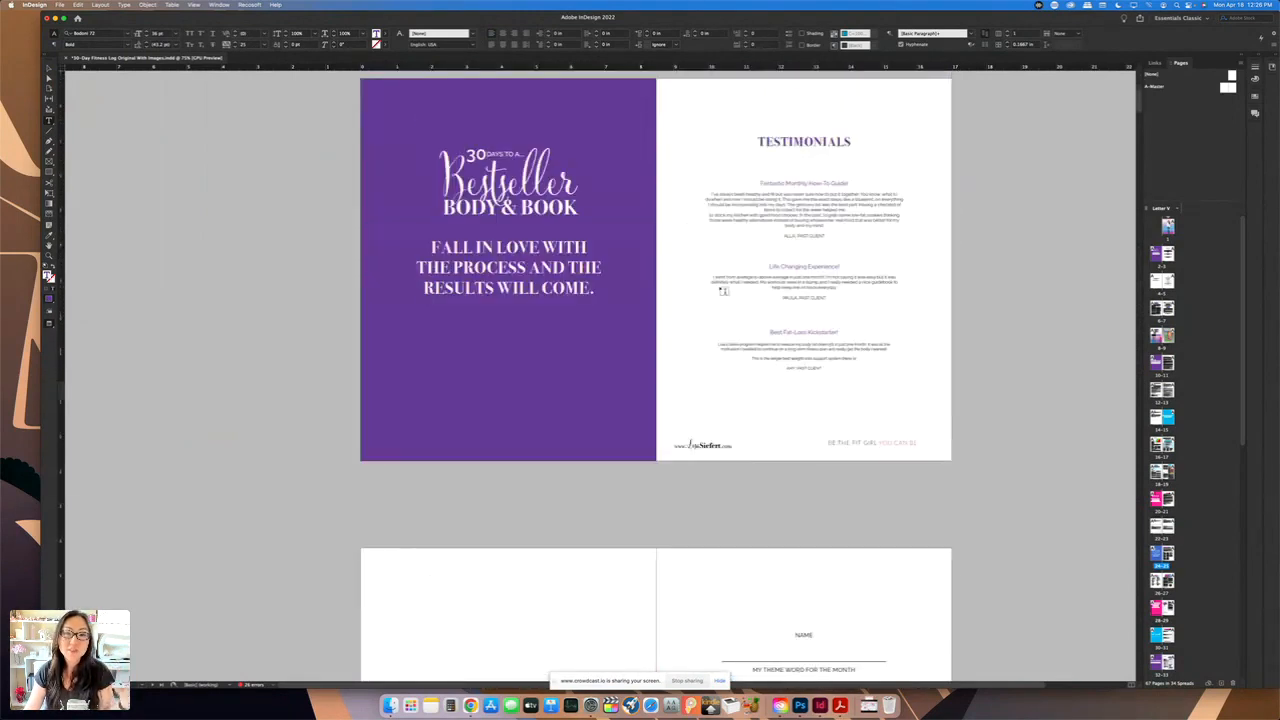
scroll(726, 286, "down", 1)
scroll(726, 286, "down", 15)
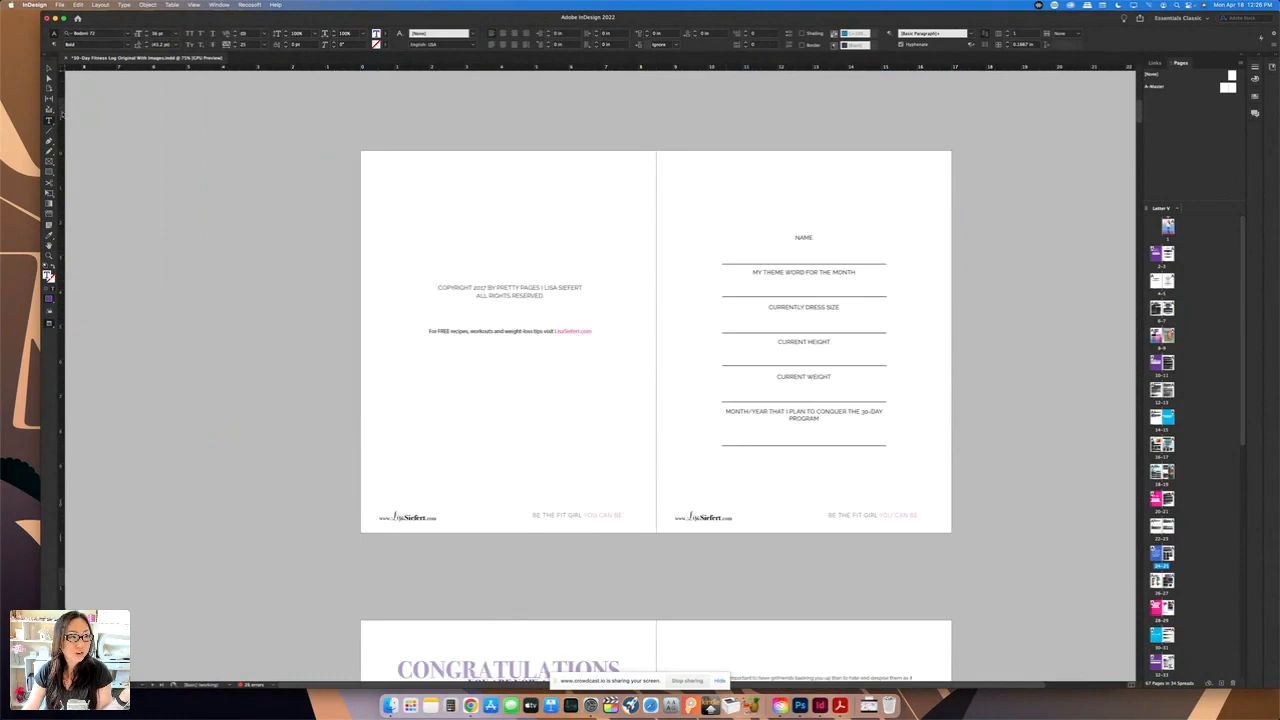
left_click(50, 122)
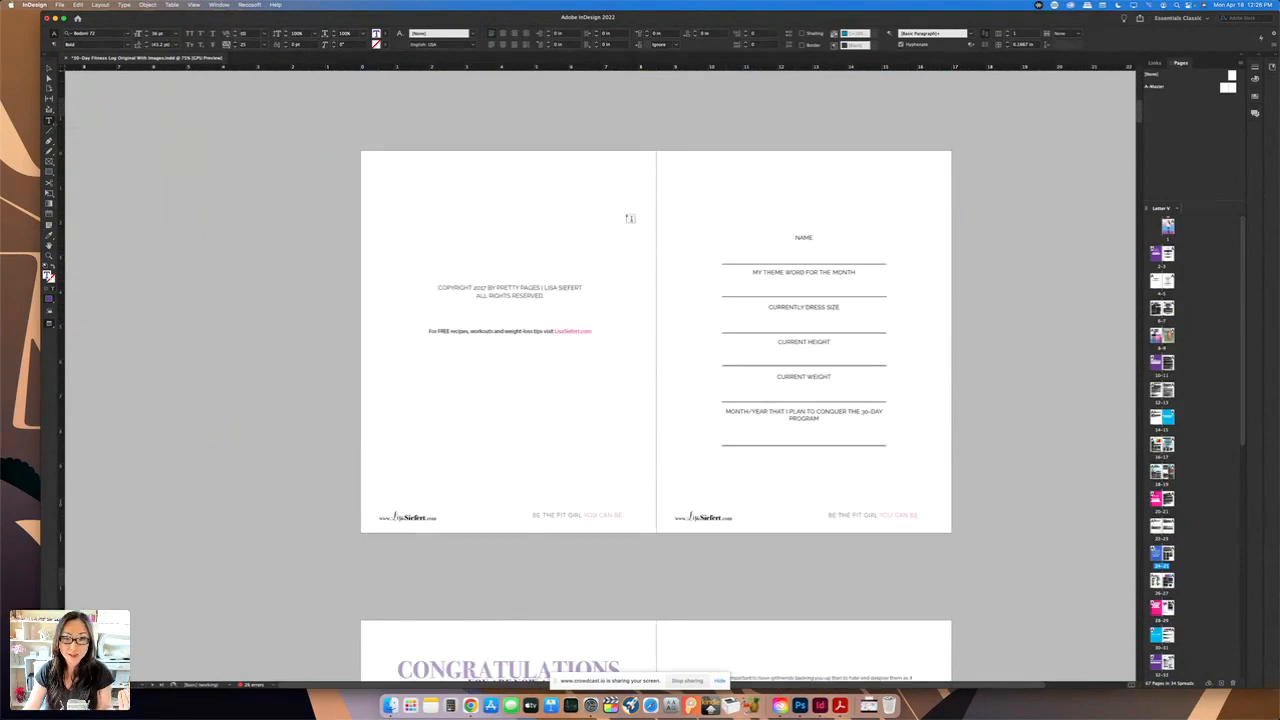
left_click(816, 240)
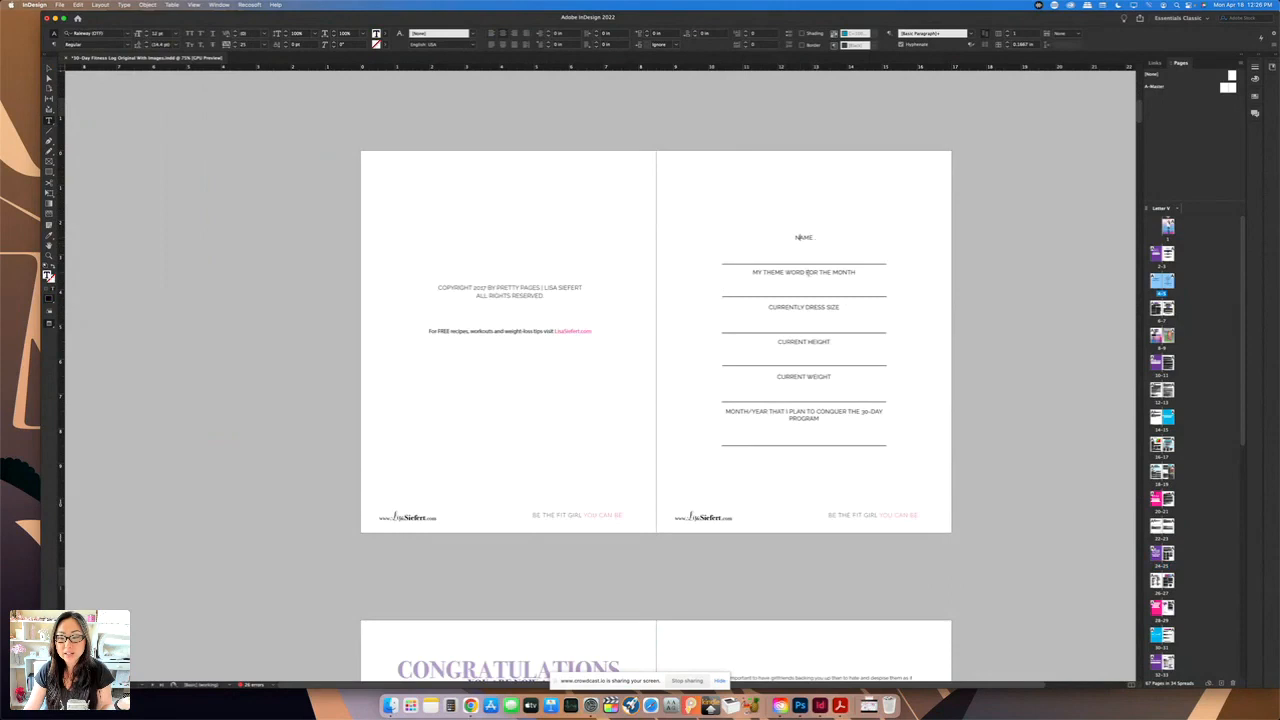
left_click(810, 273)
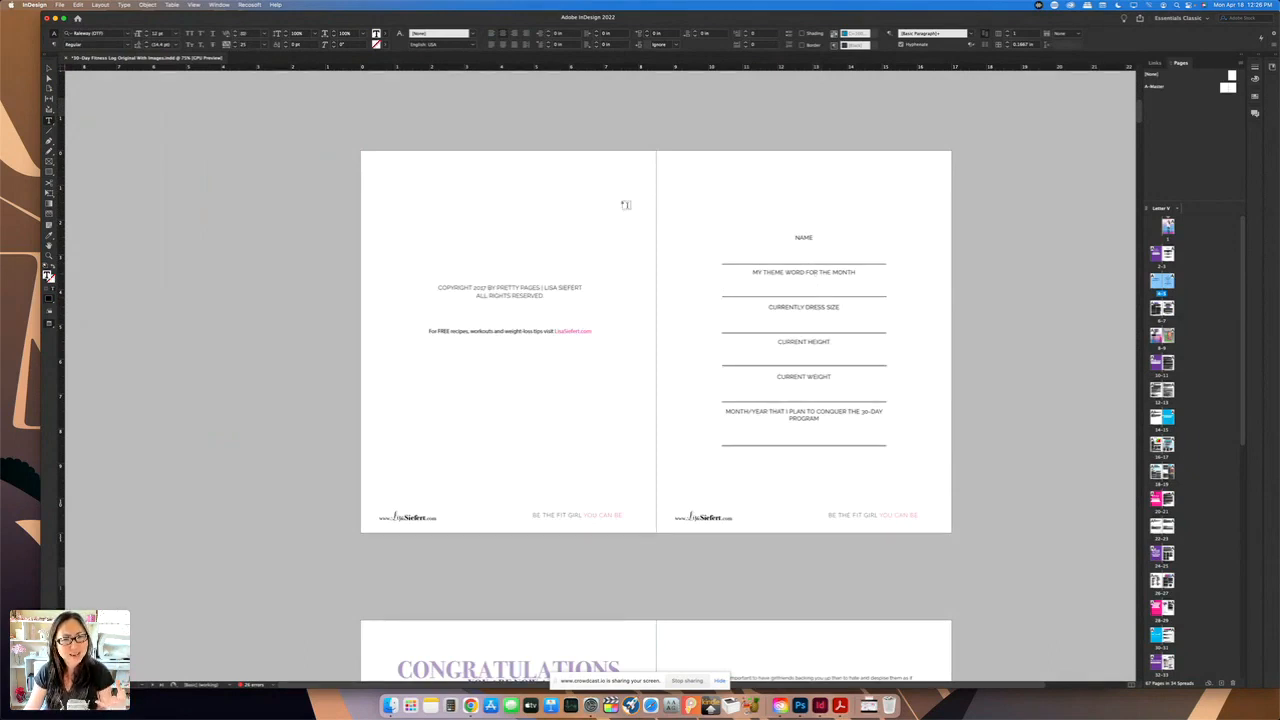
- Show the document's layers, expand Layer 1 to inspect the objects on spread 4-5, and close the layer list
left_click(172, 5)
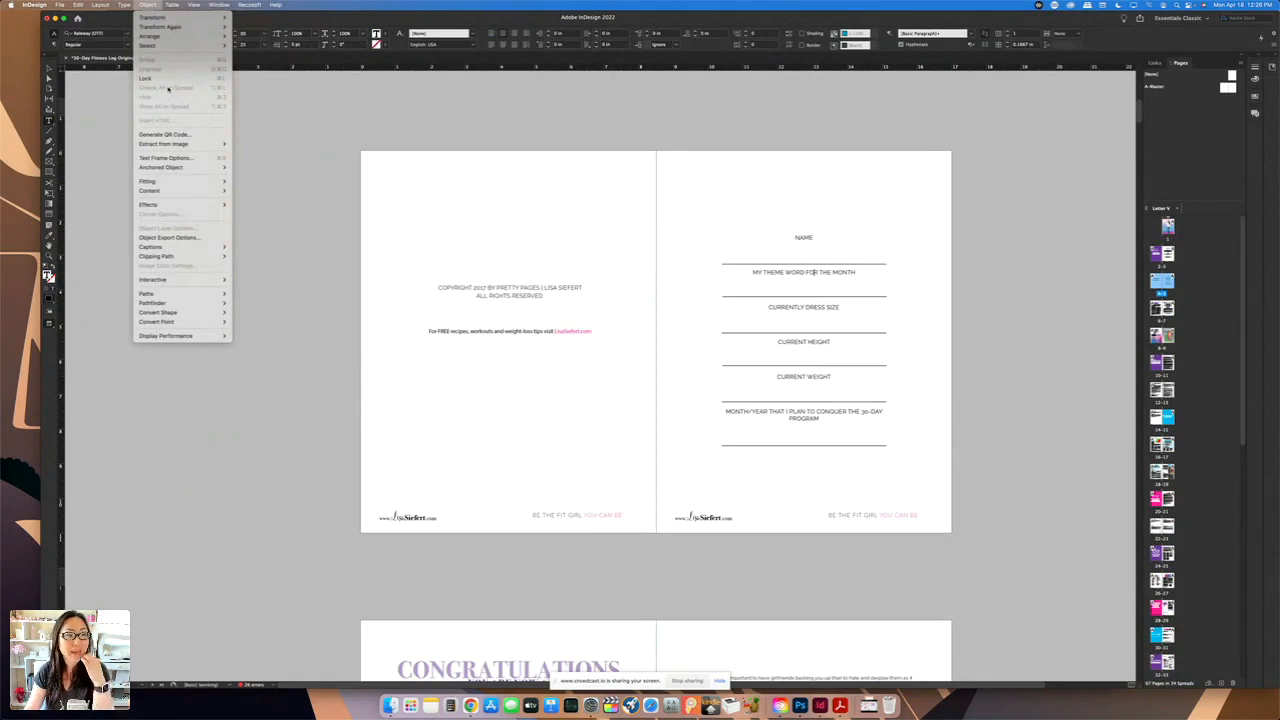
left_click(451, 126)
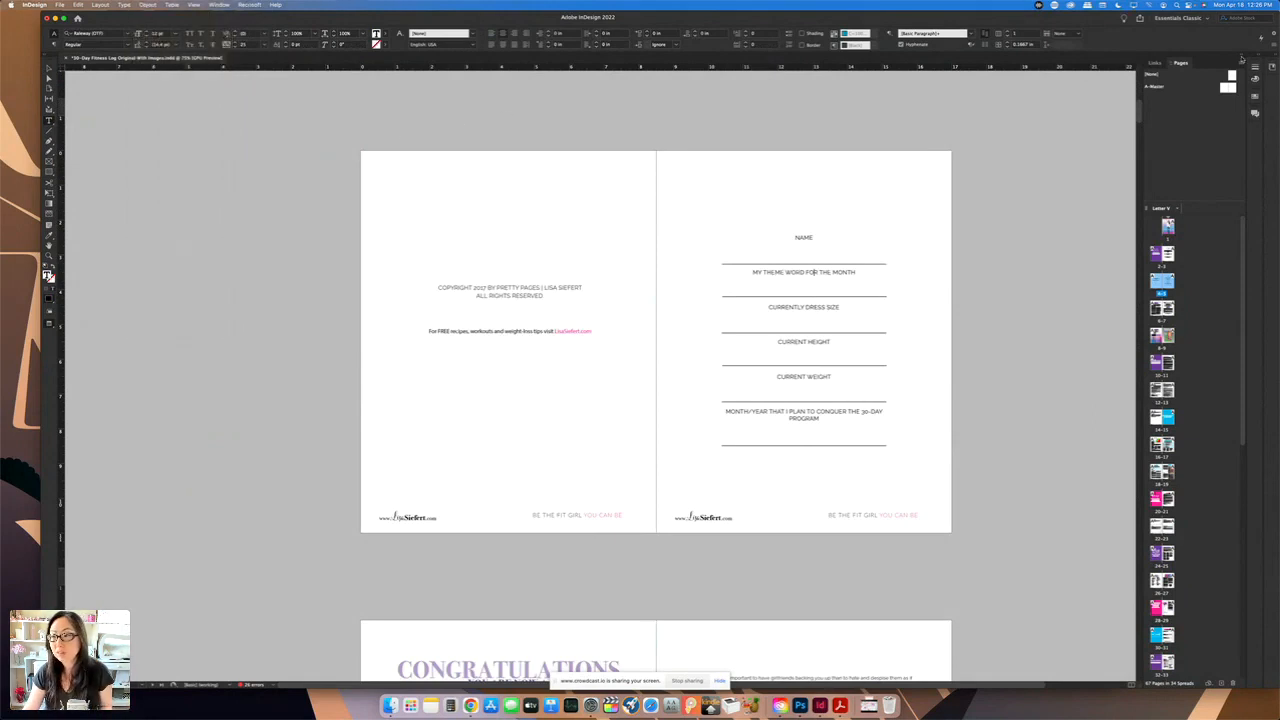
left_click(219, 5)
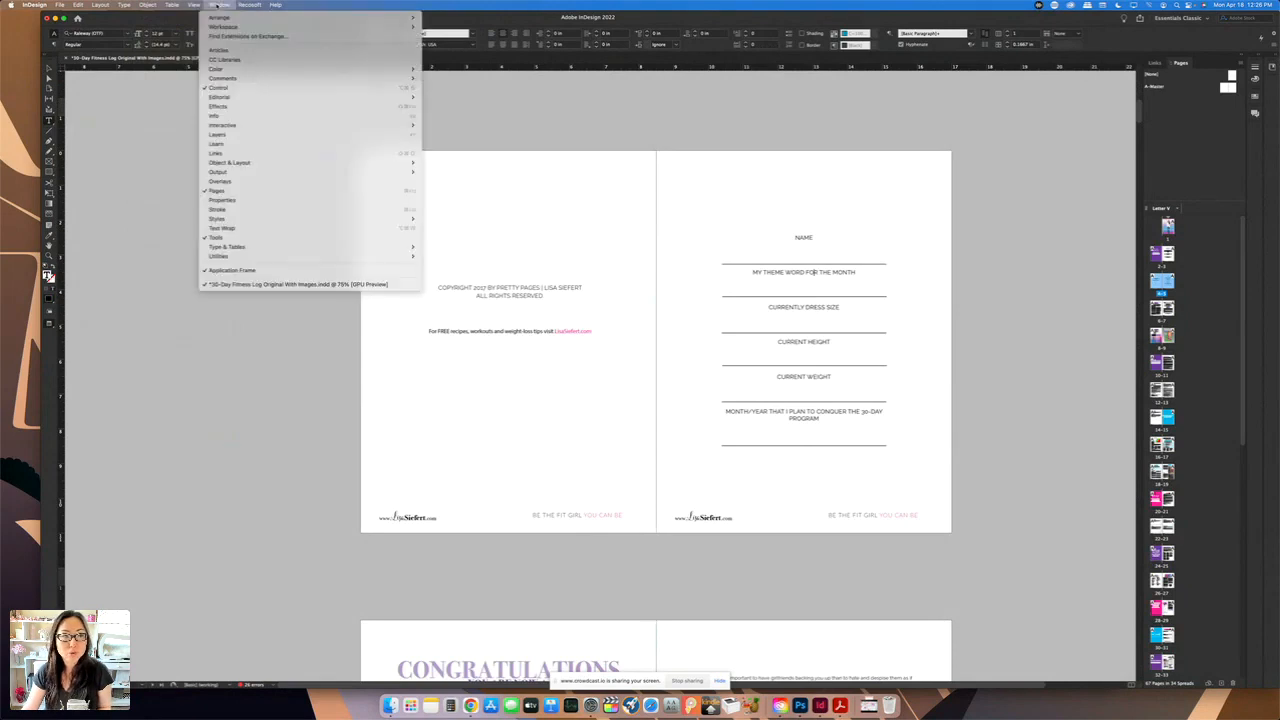
left_click(249, 134)
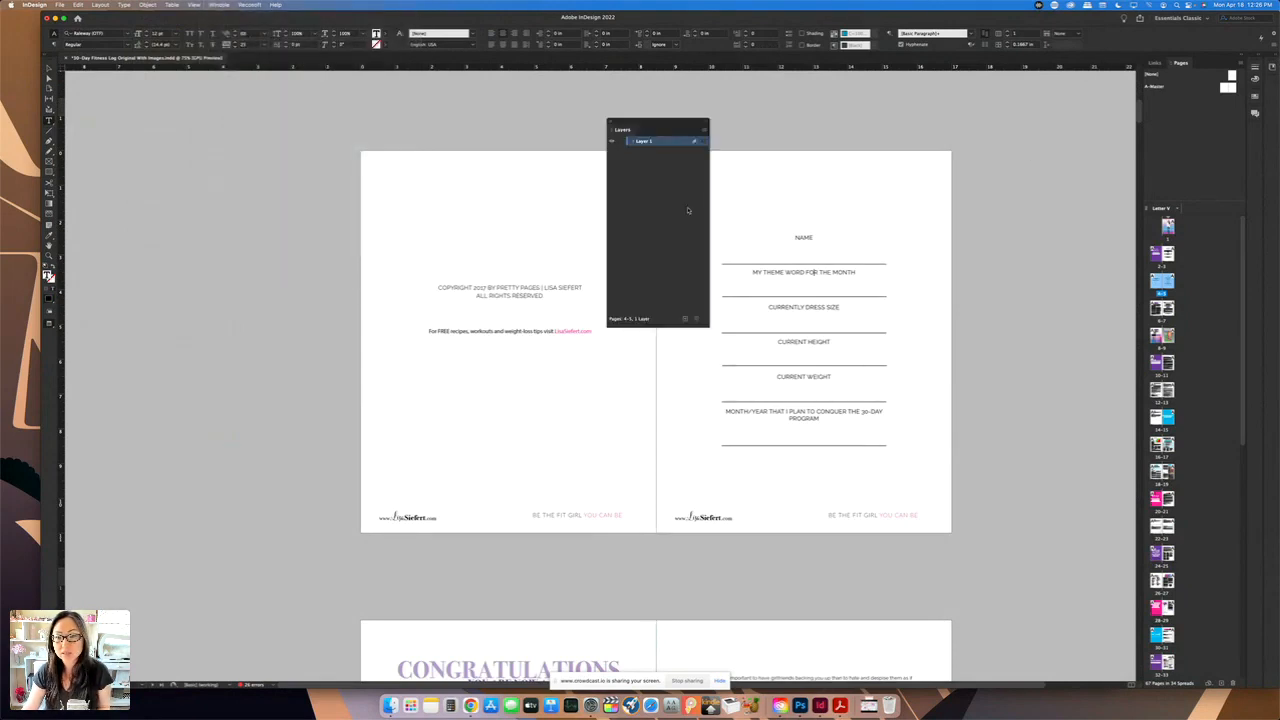
left_click(631, 141)
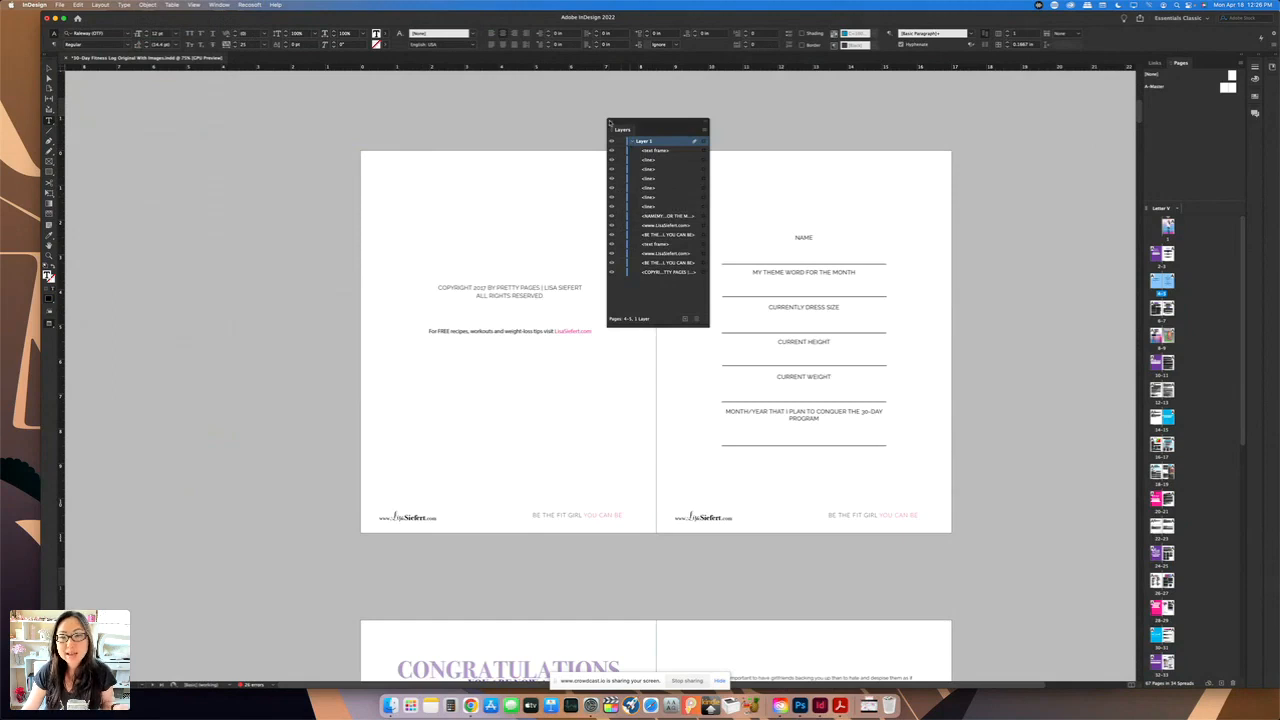
left_click(814, 272)
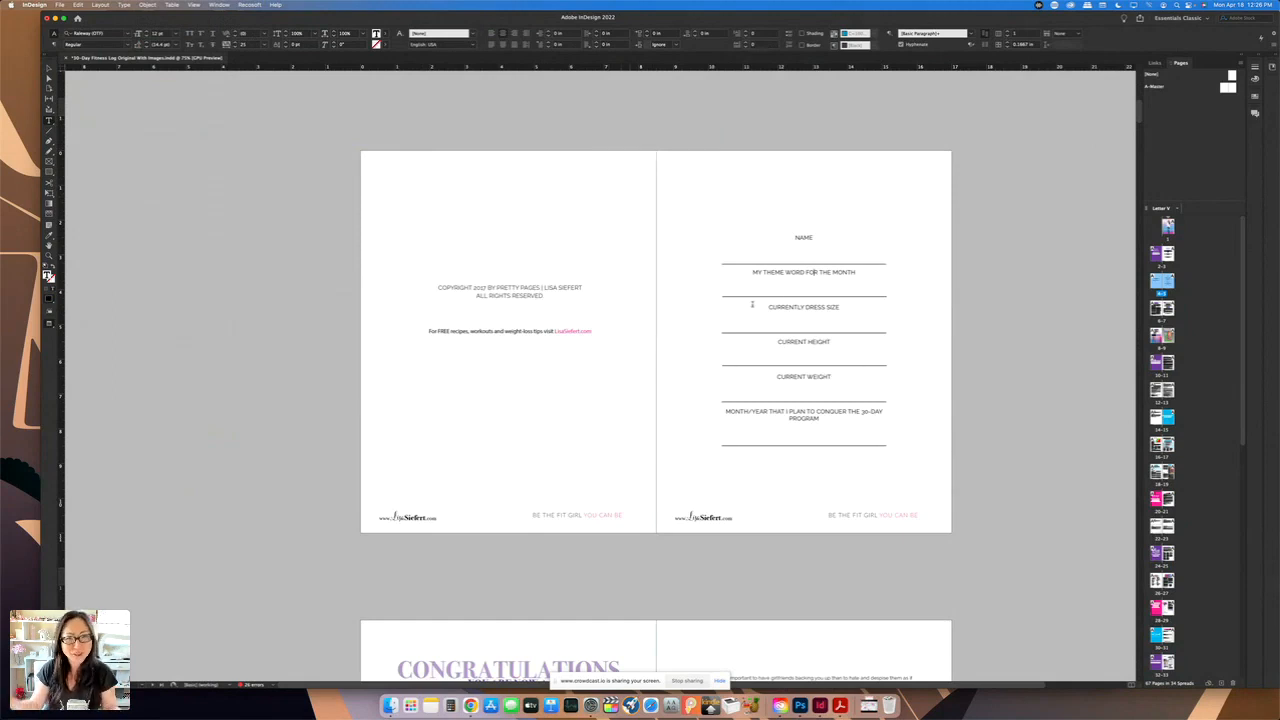
- Select all the label text on page 5, from NAME through the MONTH/YEAR line
scroll(732, 251, "up", 1)
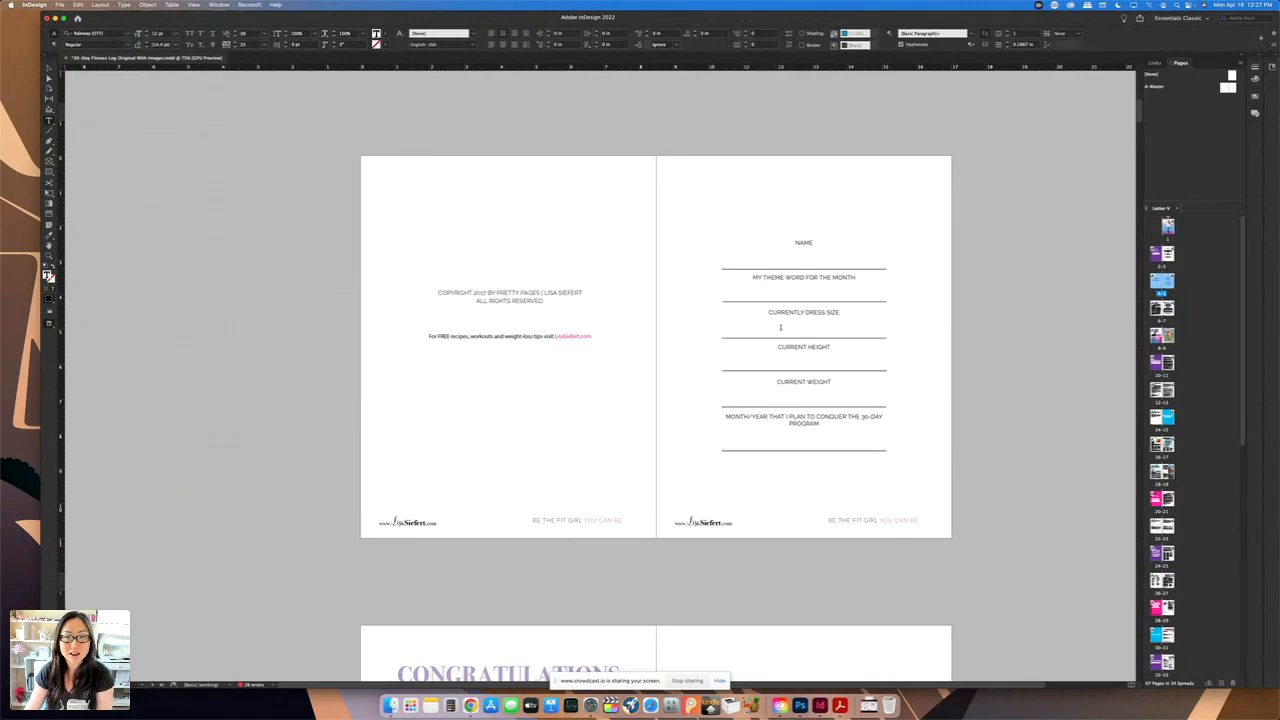
scroll(781, 327, "down", 5)
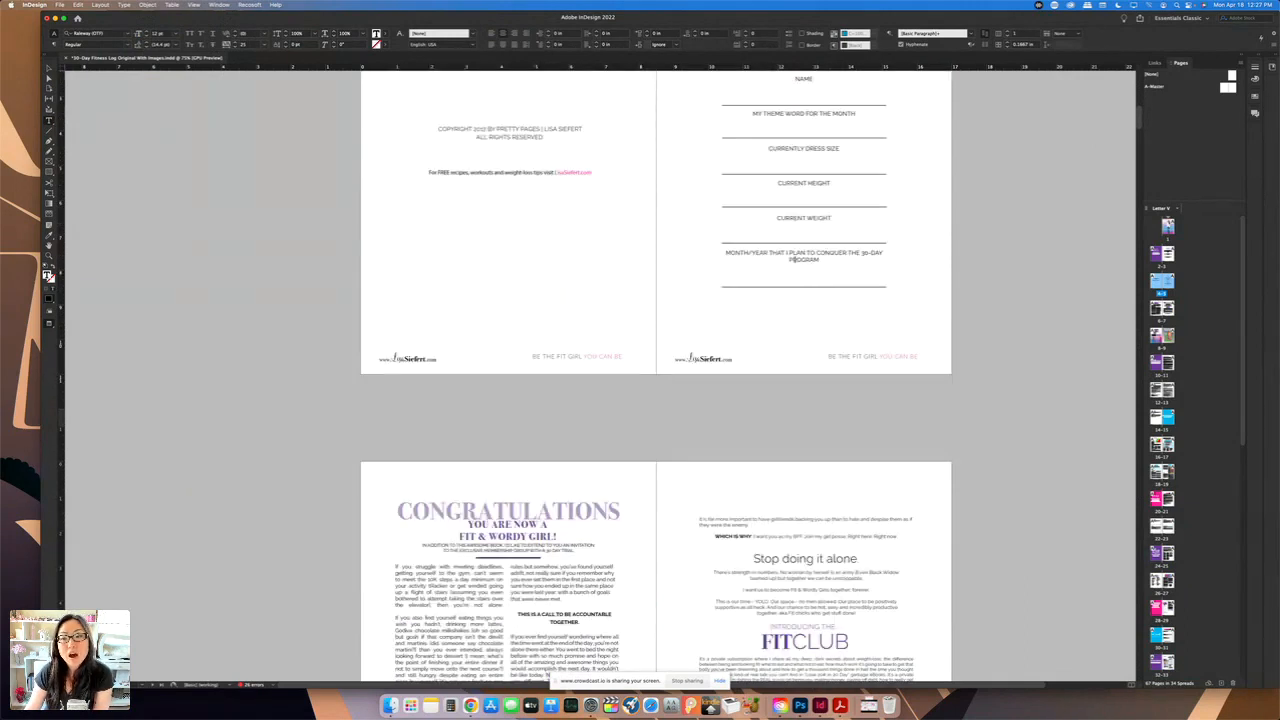
scroll(805, 160, "down", 1)
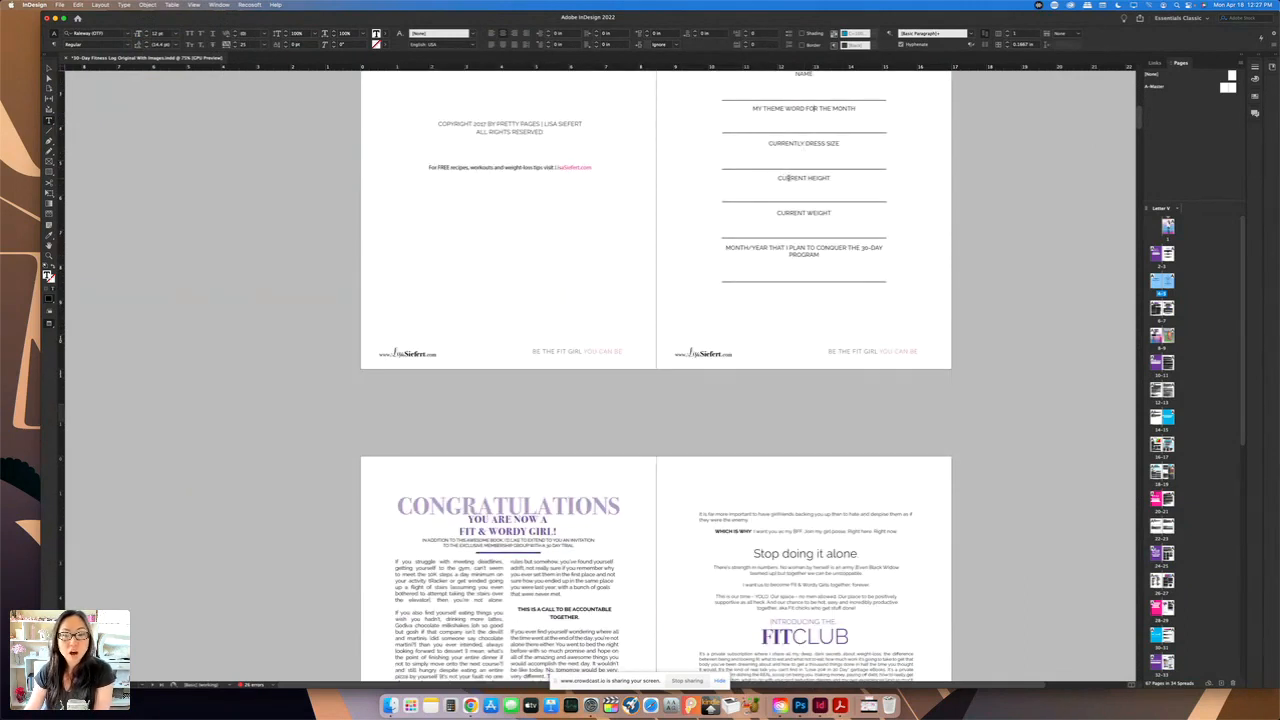
left_click(829, 178)
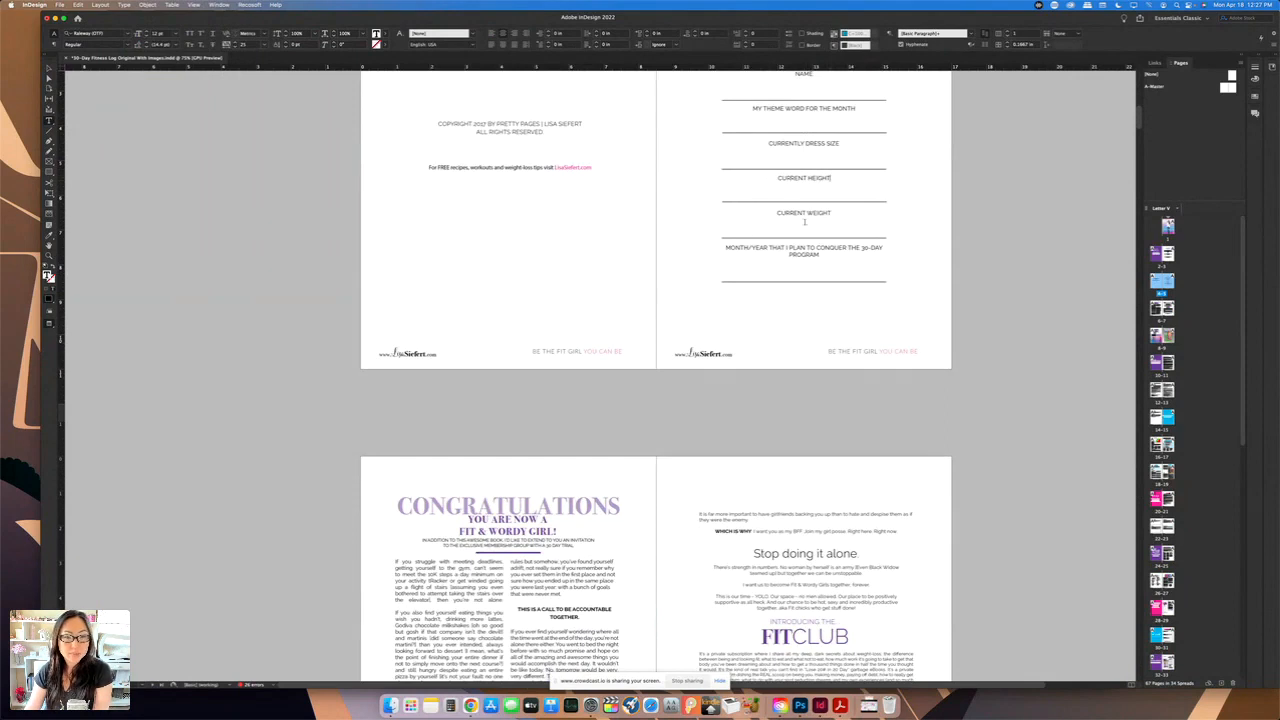
triple_click(840, 181)
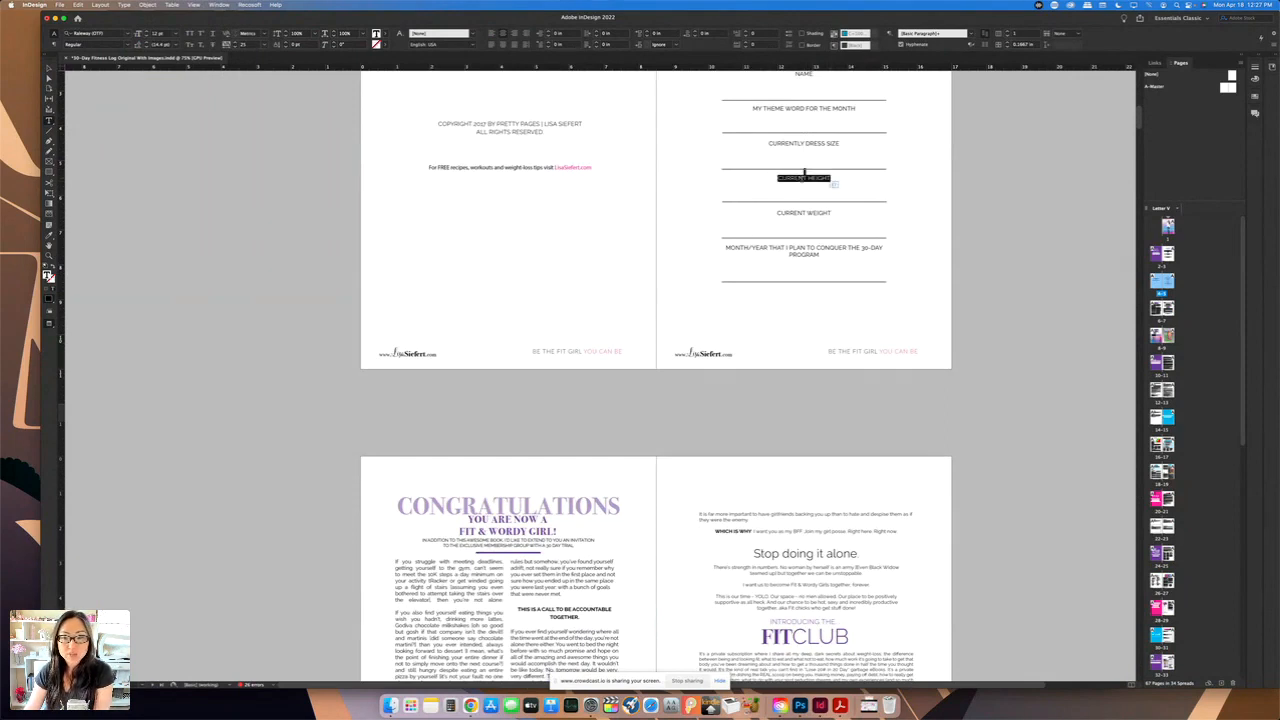
left_click(830, 247)
scroll(830, 246, "up", 3)
left_click_drag(825, 368, 774, 151)
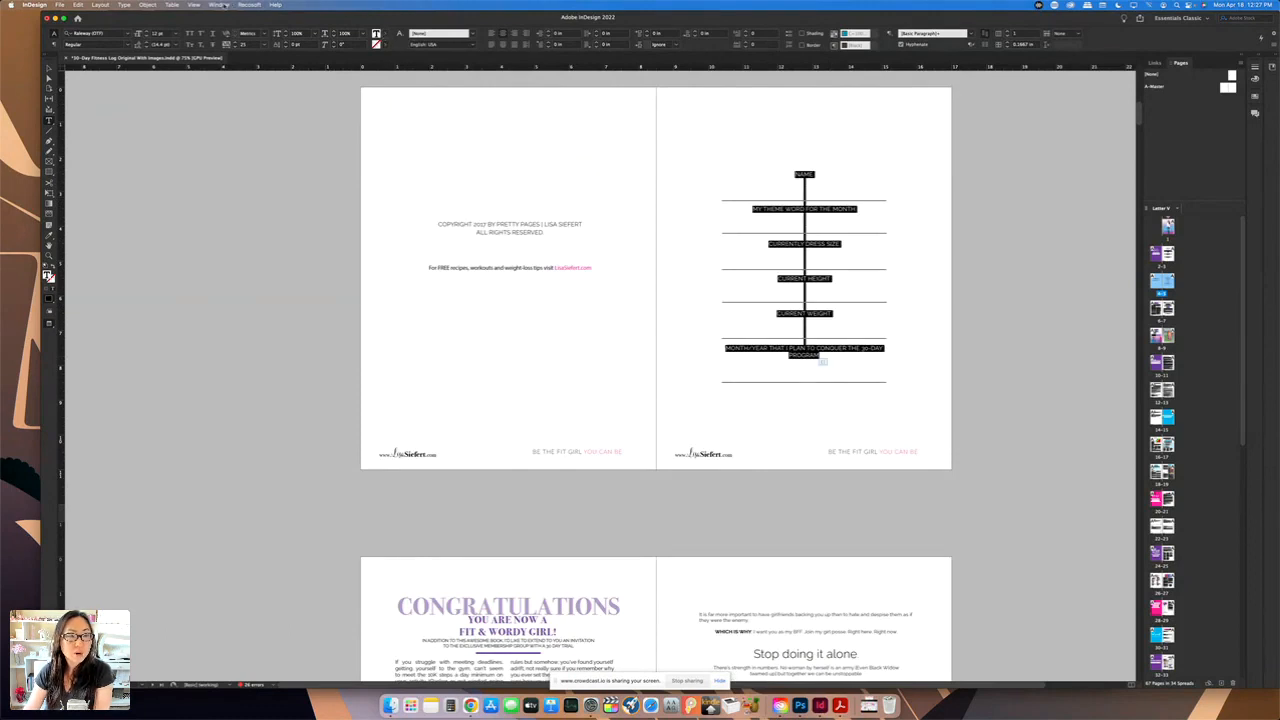
- Choose the Essentials Classic workspace
left_click(222, 4)
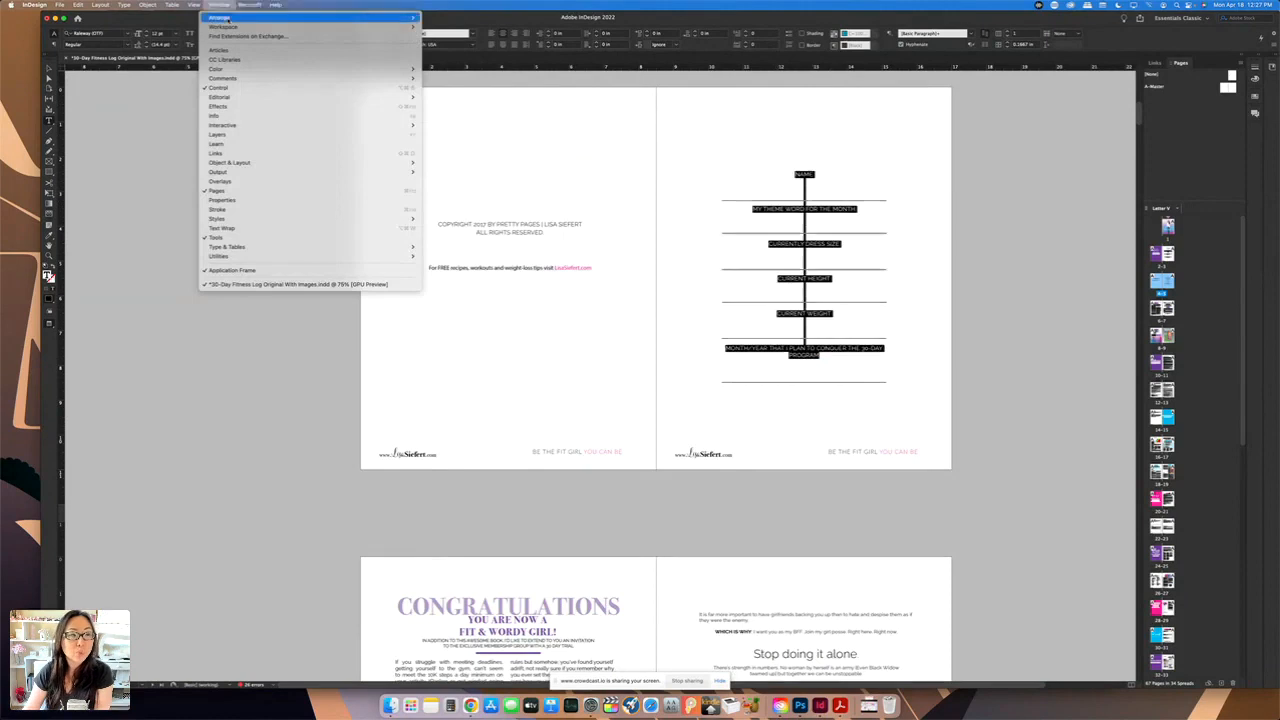
mouse_move(224, 27)
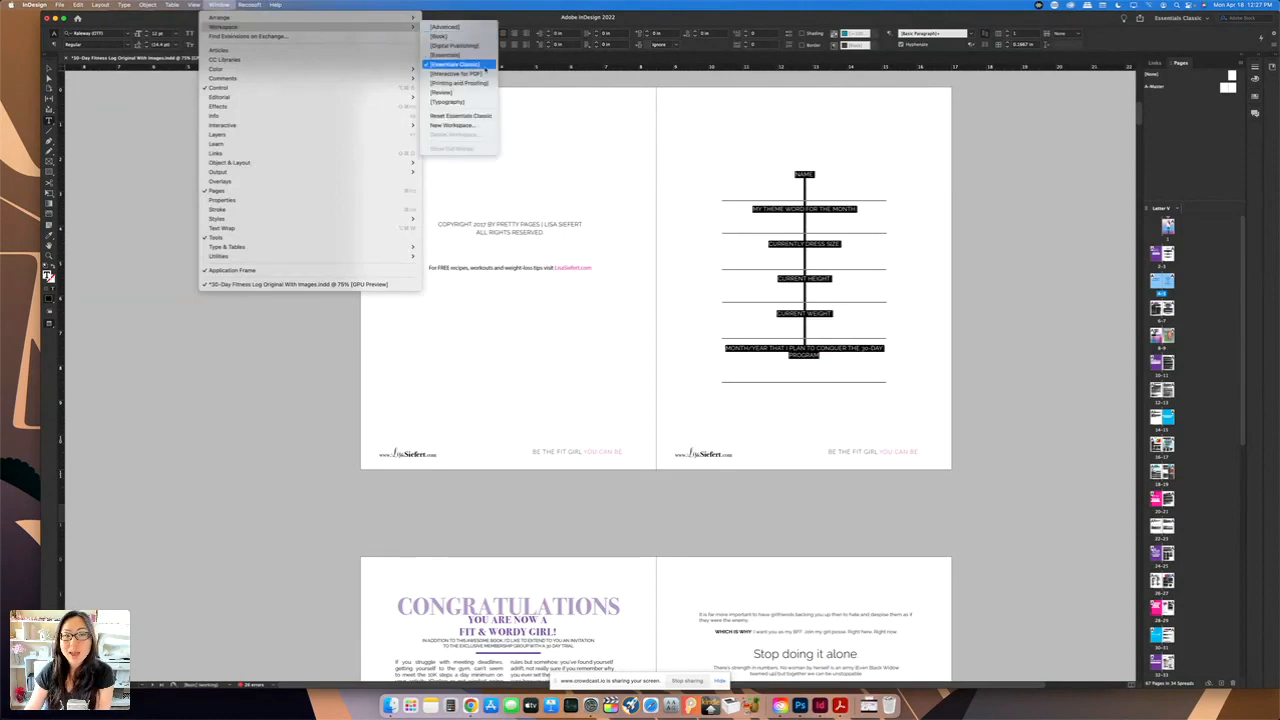
left_click(486, 66)
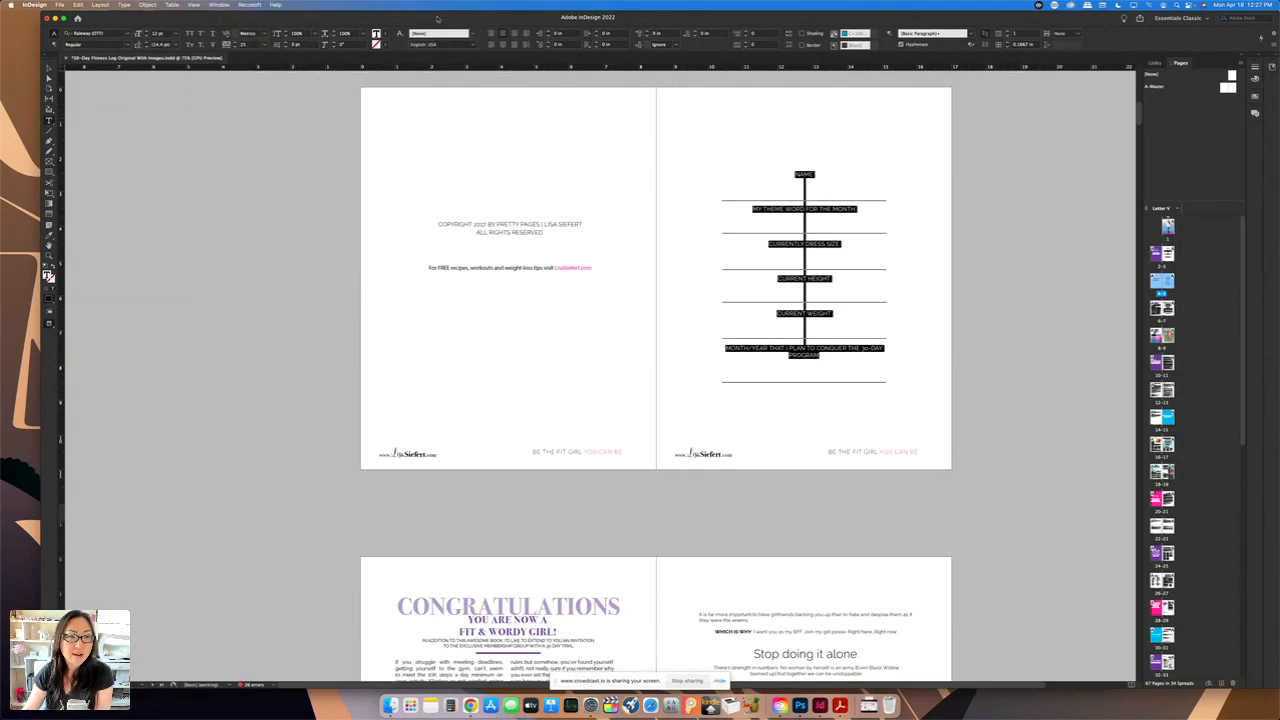
- Color the selected page 5 labels with the magenta C=0 M=100 Y=0 K=0 swatch and deselect the text
left_click(317, 48)
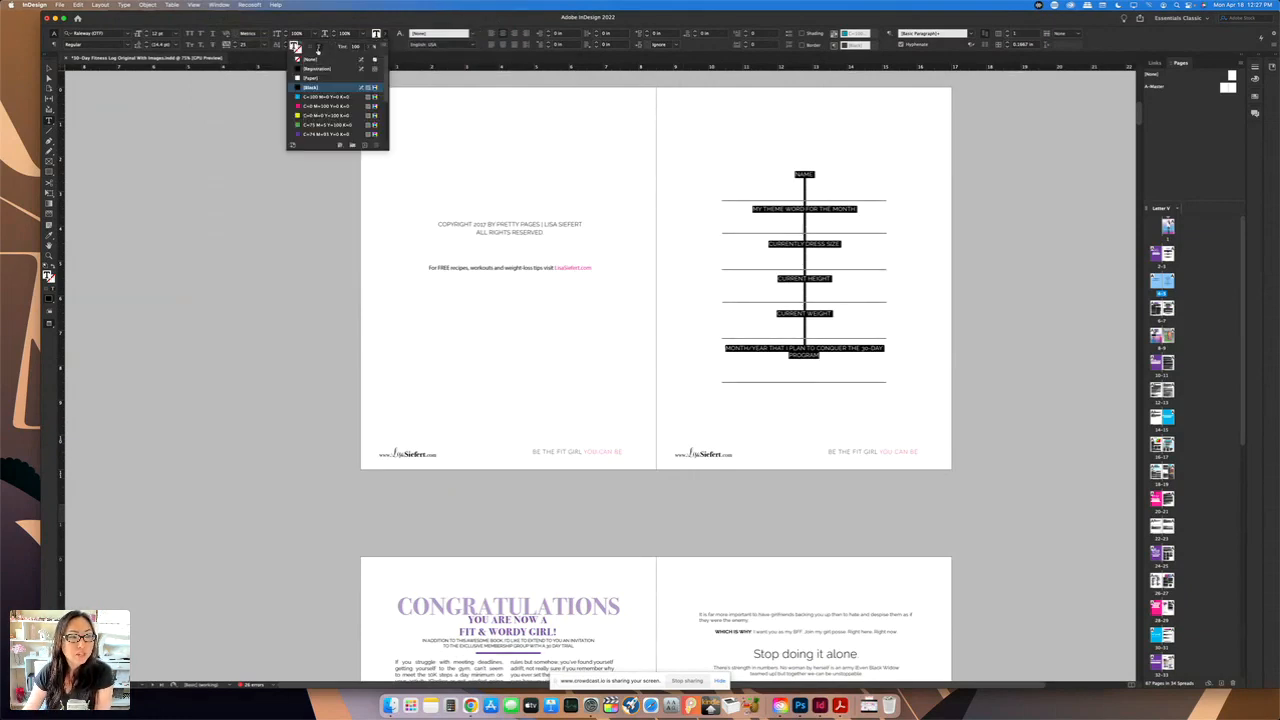
left_click(322, 105)
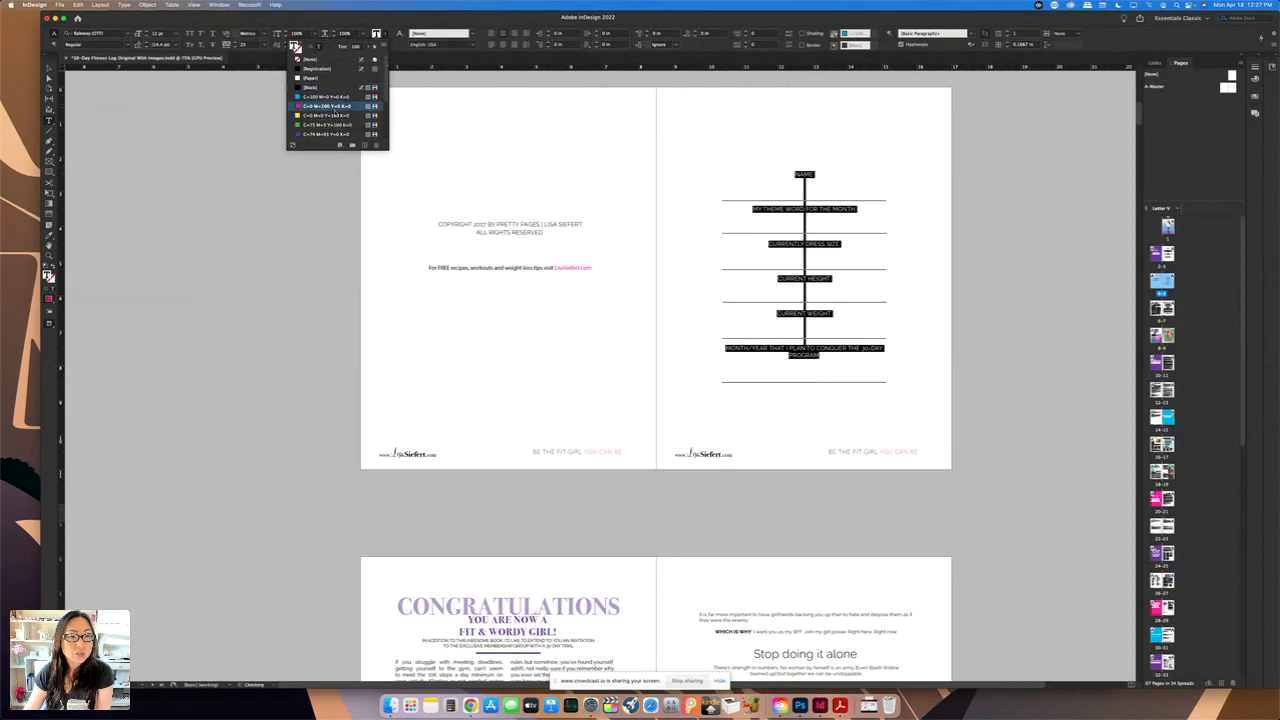
left_click(561, 216)
key("t")
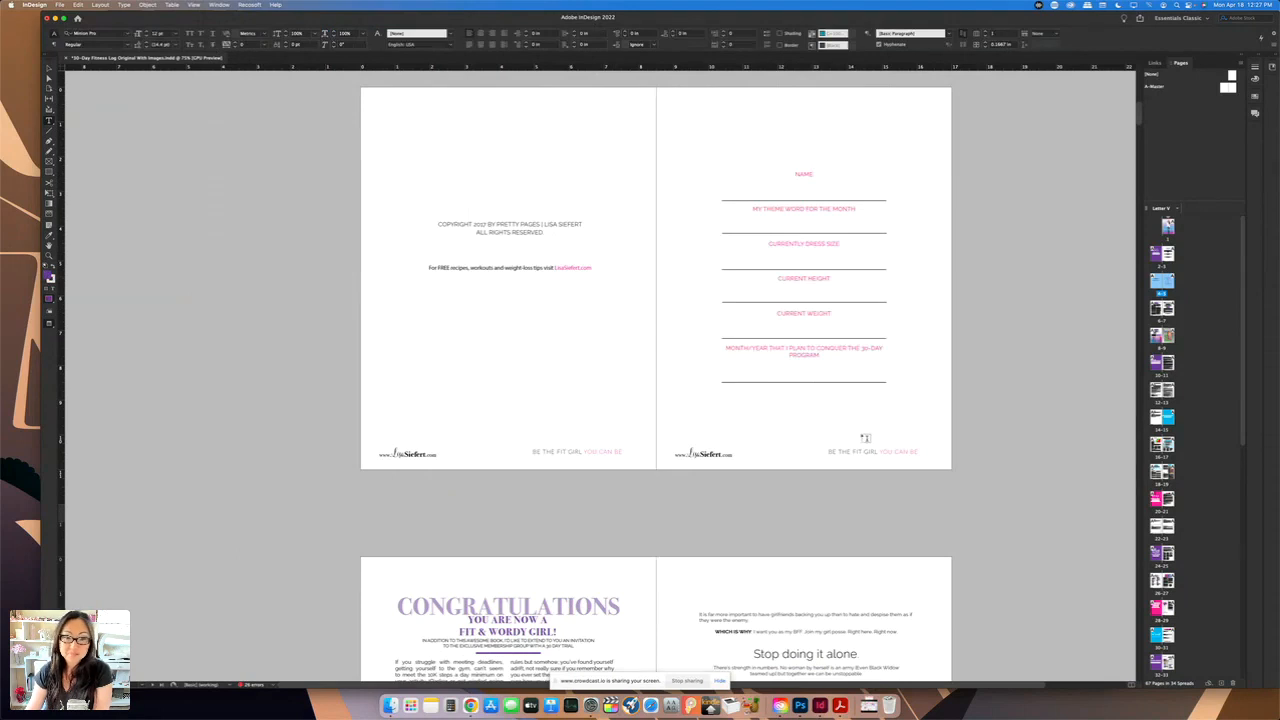
- Delete the fitness walking book cover image from the Kindle Unlimited page on spread 8-9
scroll(864, 431, "down", 15)
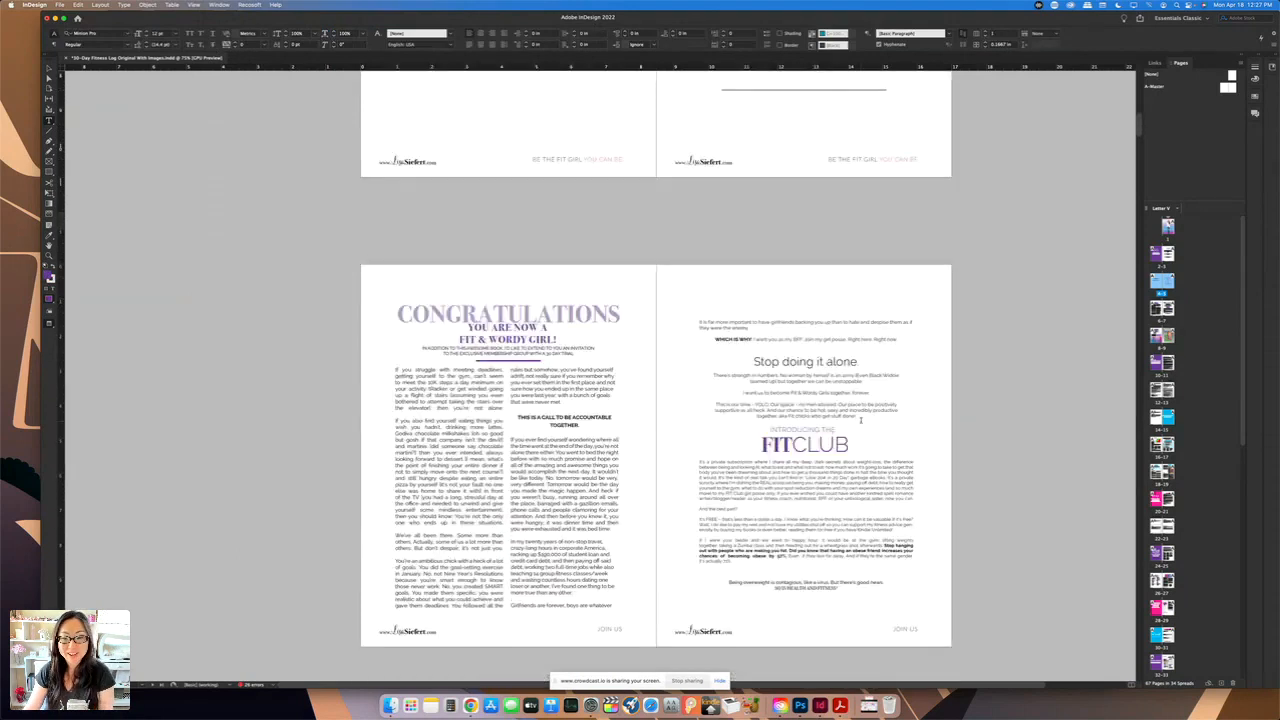
scroll(864, 425, "up", 6)
scroll(864, 425, "down", 1)
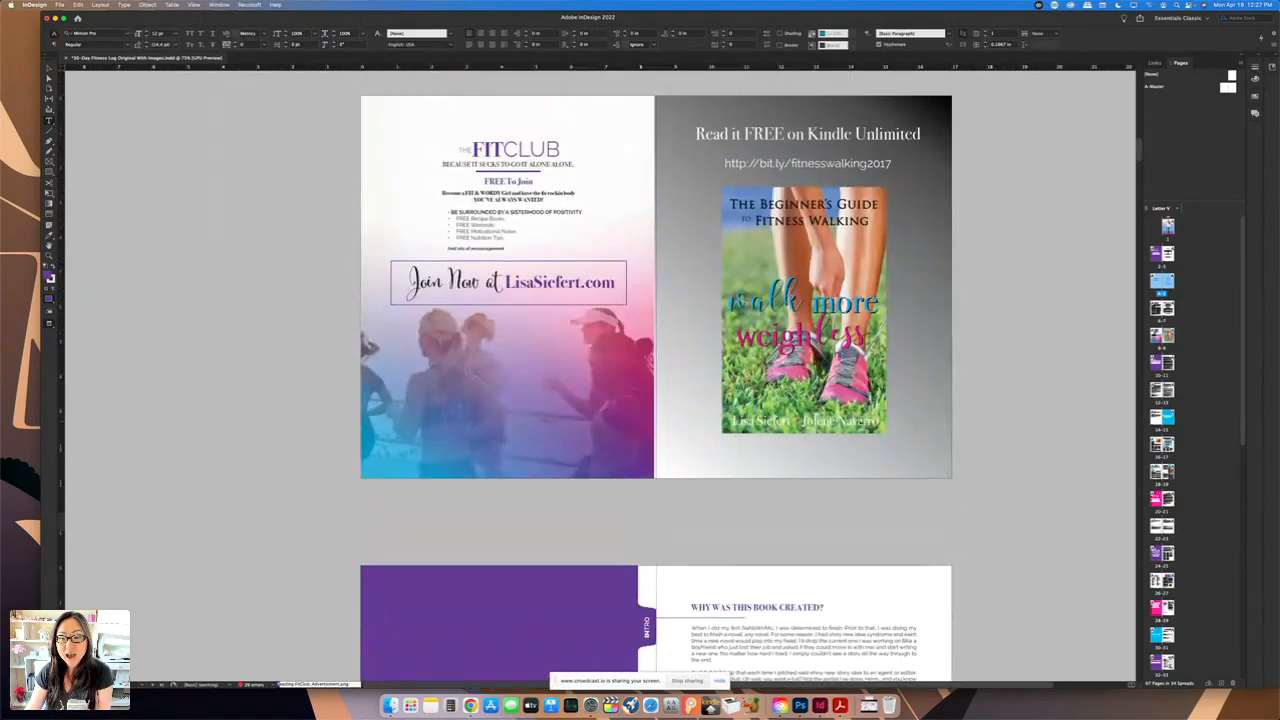
left_click(48, 70)
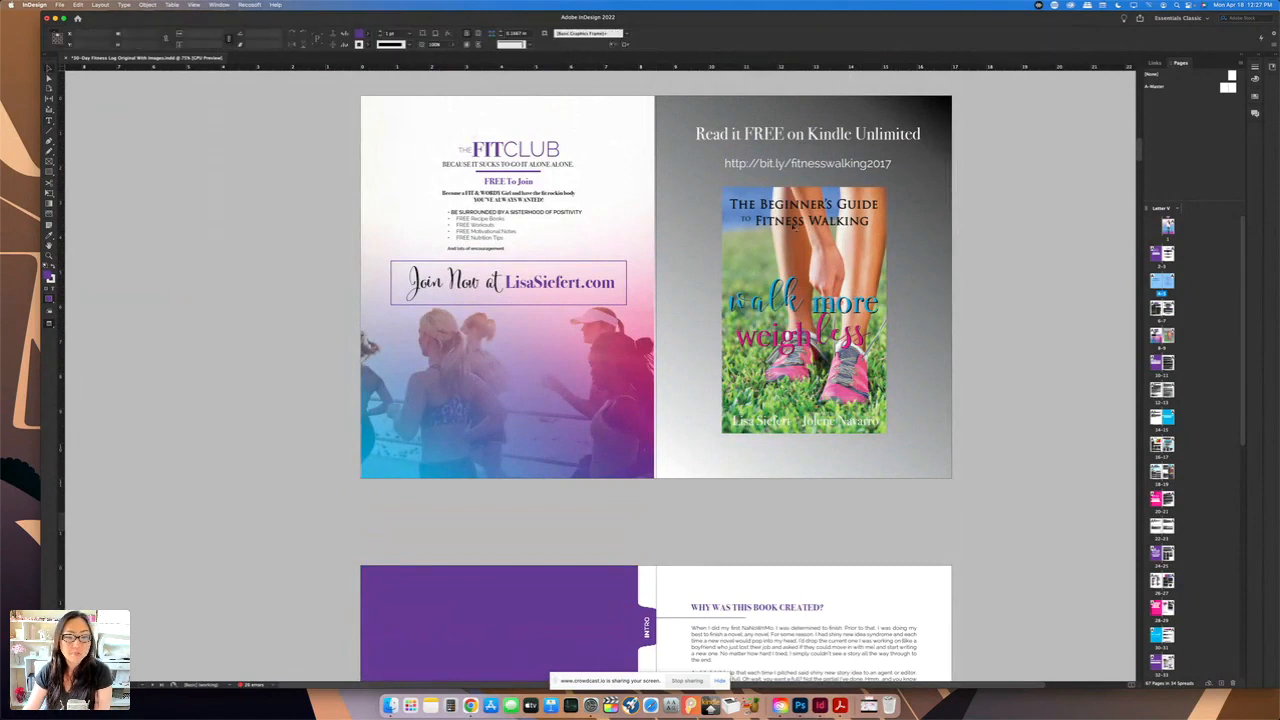
left_click(846, 259)
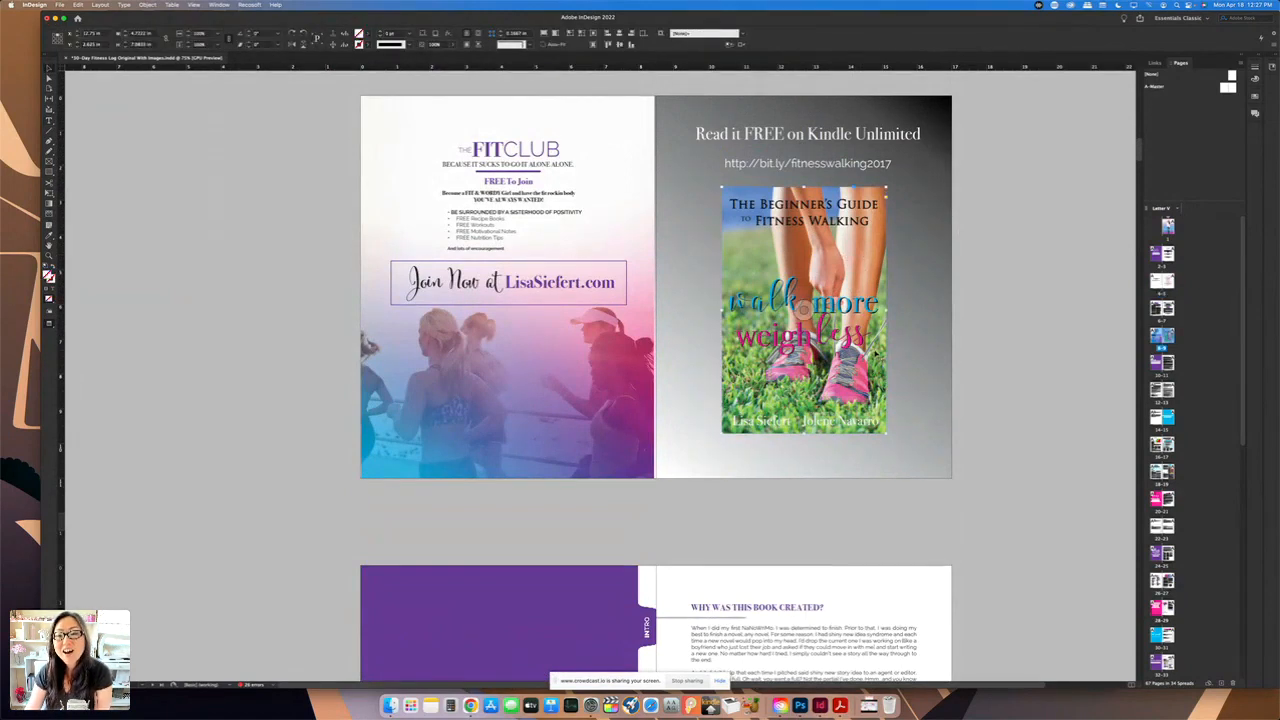
key("Delete")
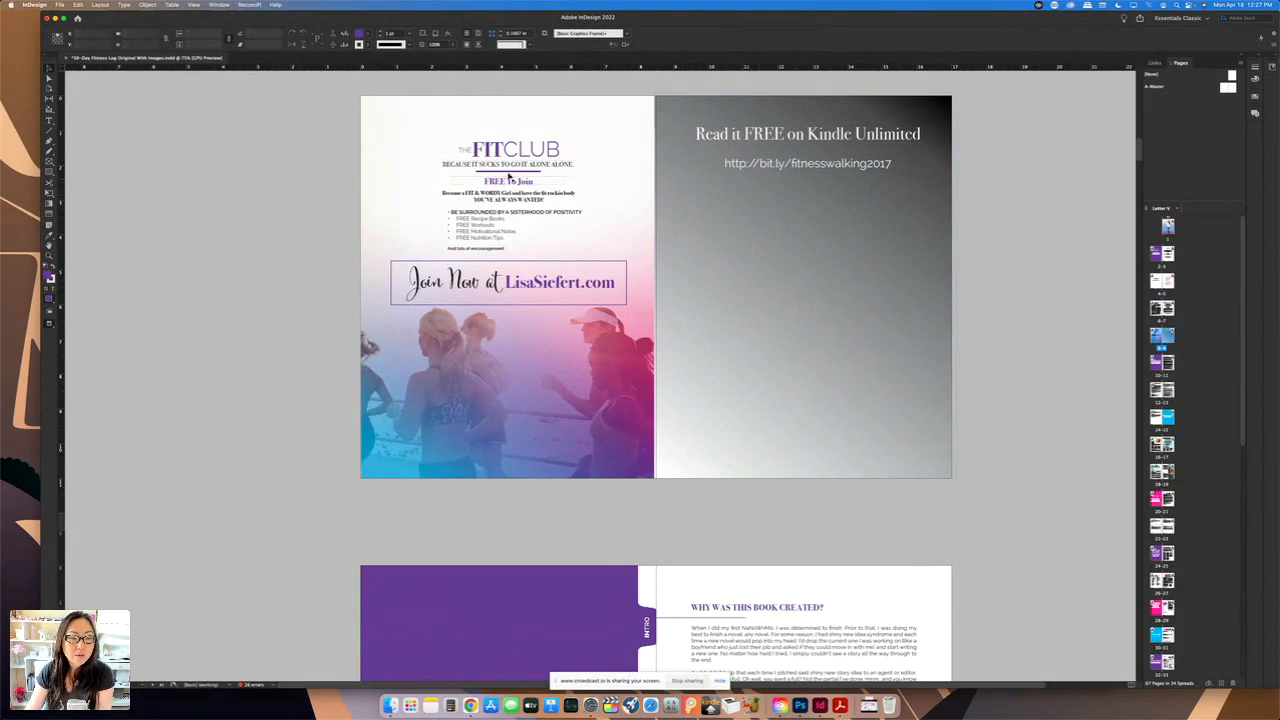
- Look through the pages from the FitClub ad to the goals section, returning to spread 18-19 with the woman's photo
left_click(527, 288)
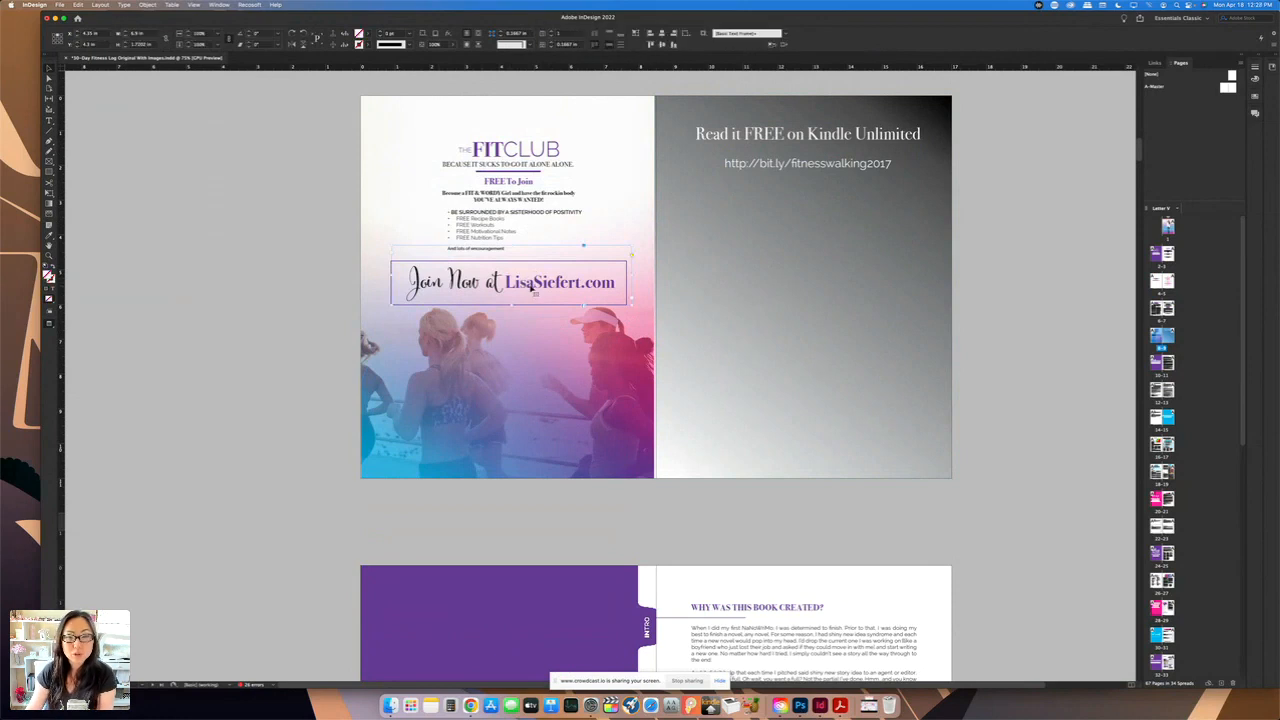
scroll(741, 236, "down", 5)
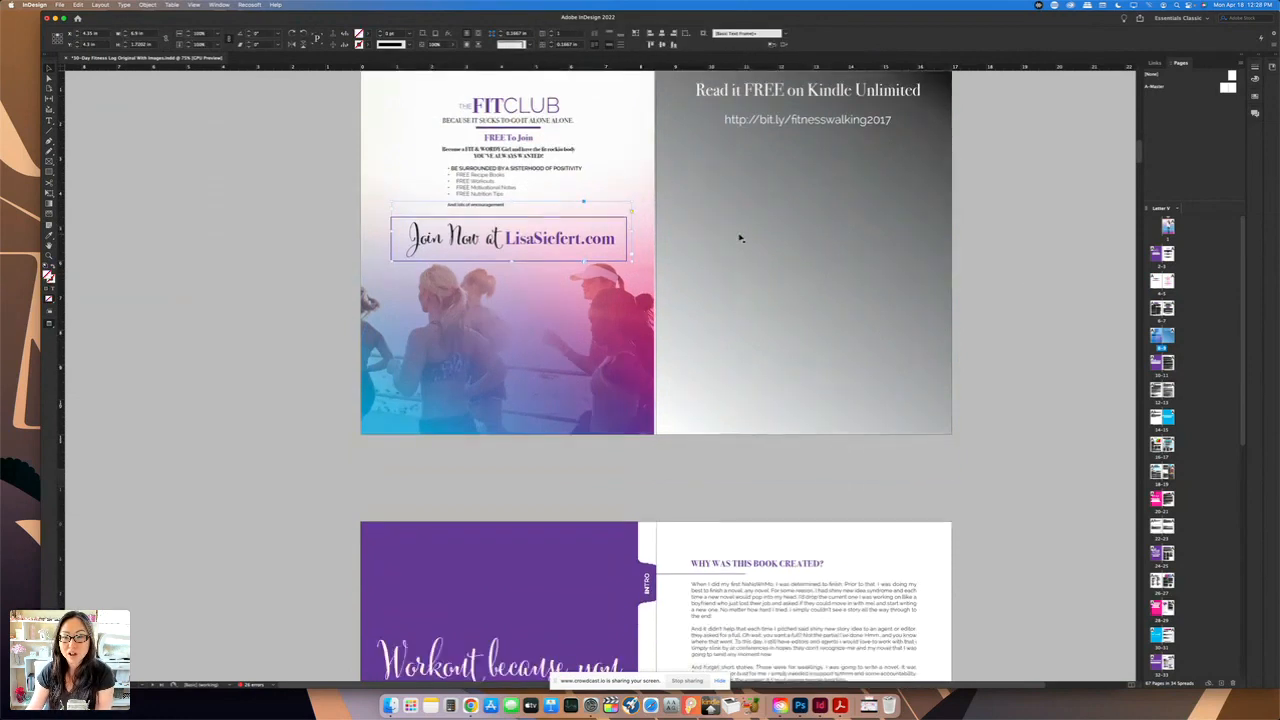
scroll(741, 236, "down", 19)
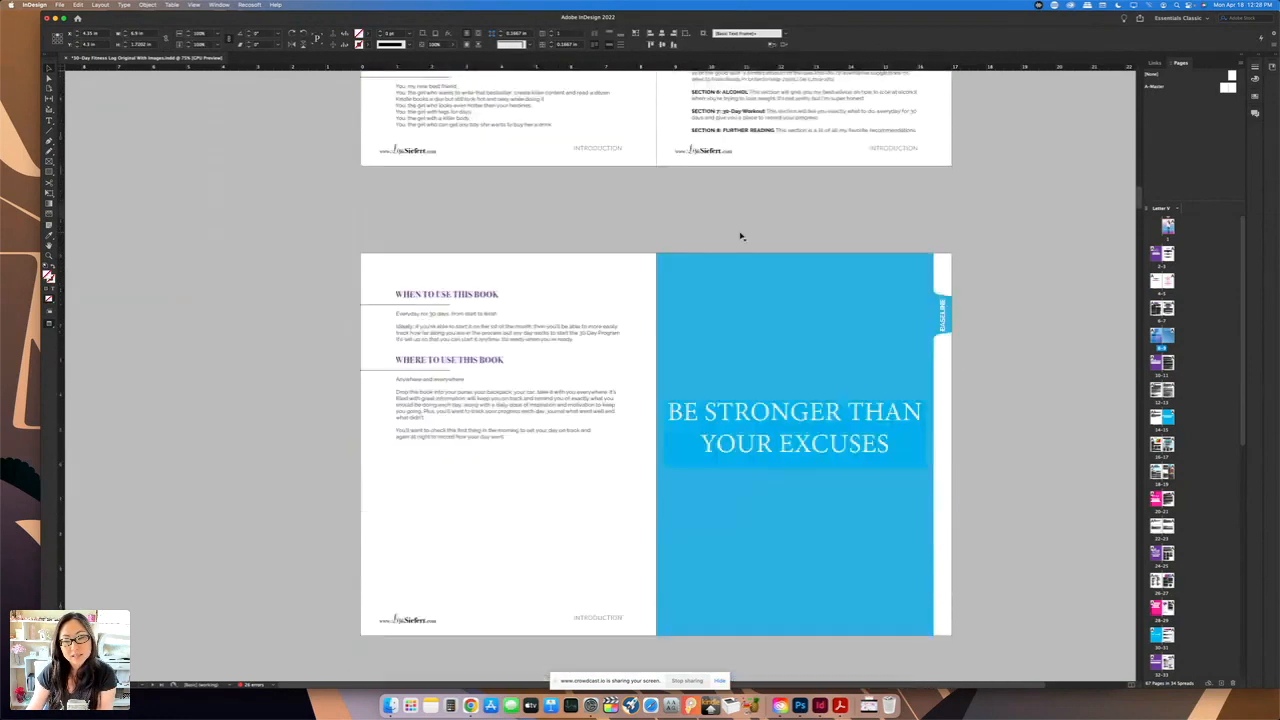
scroll(741, 236, "down", 20)
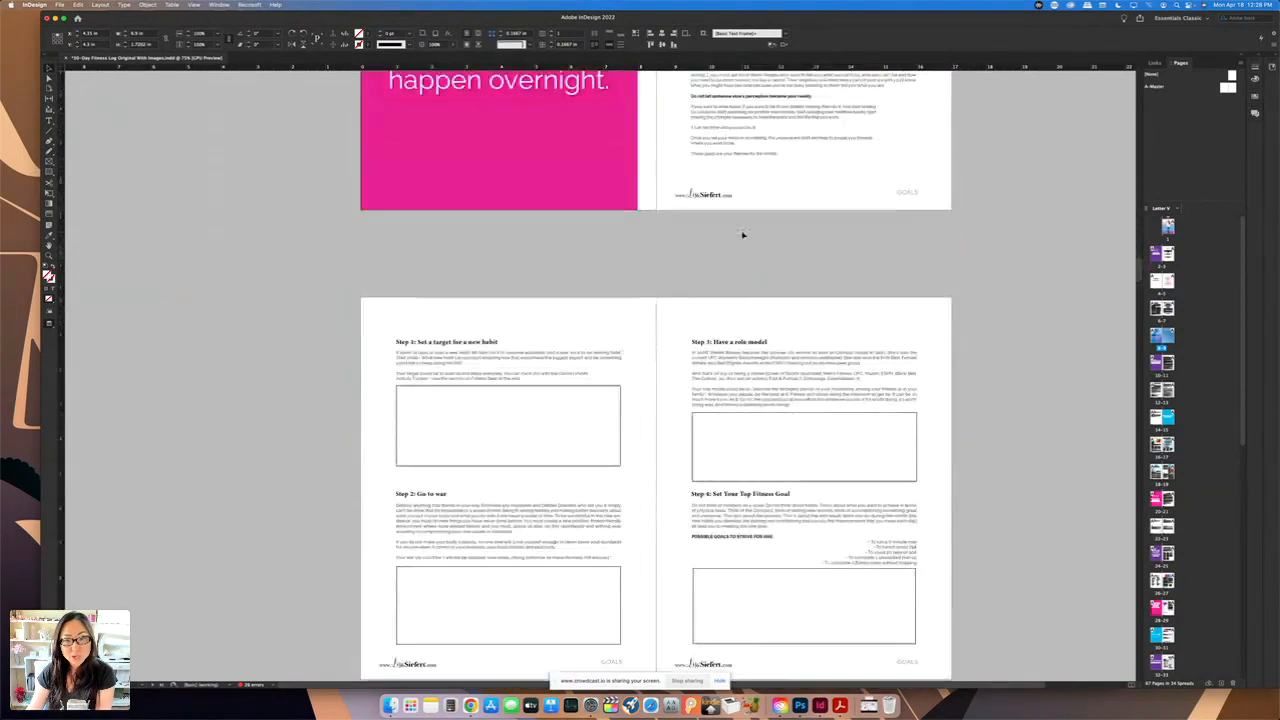
scroll(866, 208, "up", 6)
scroll(866, 208, "up", 6)
- Try deleting the woman's photo beside the IMAGERY text on spread 18-19, and open and cancel the Place dialog
left_click(898, 297)
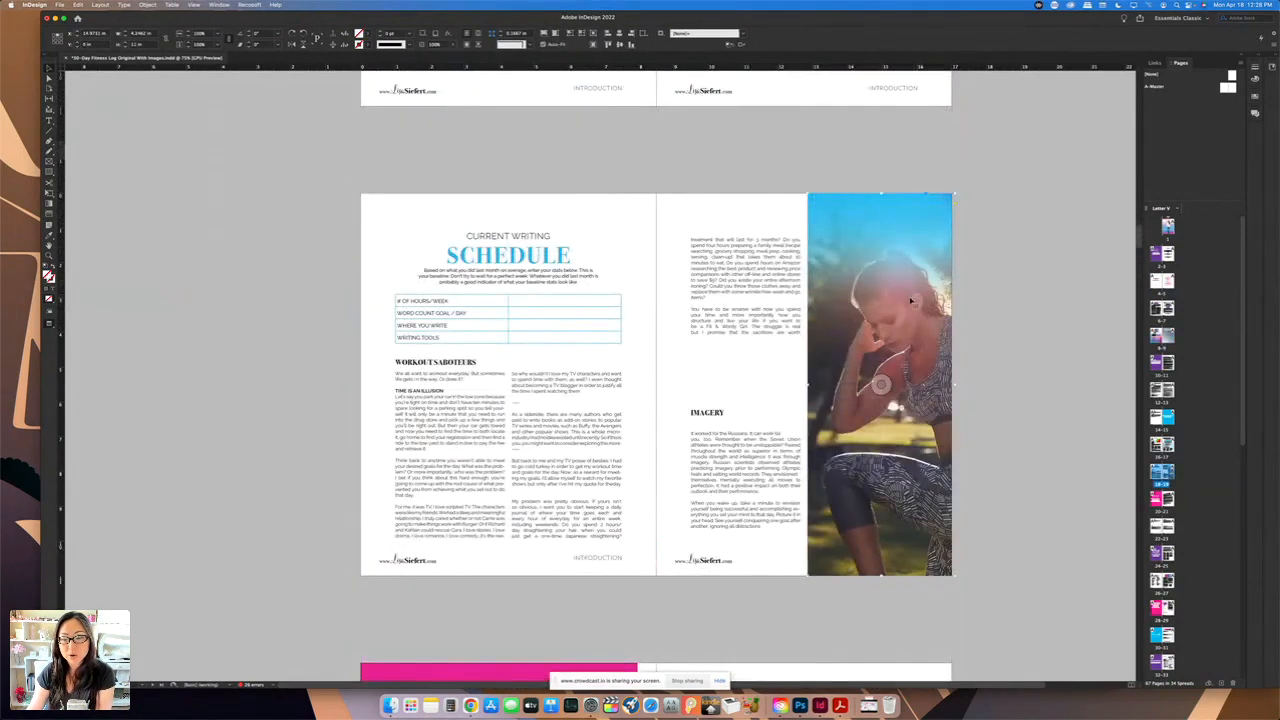
key("Delete")
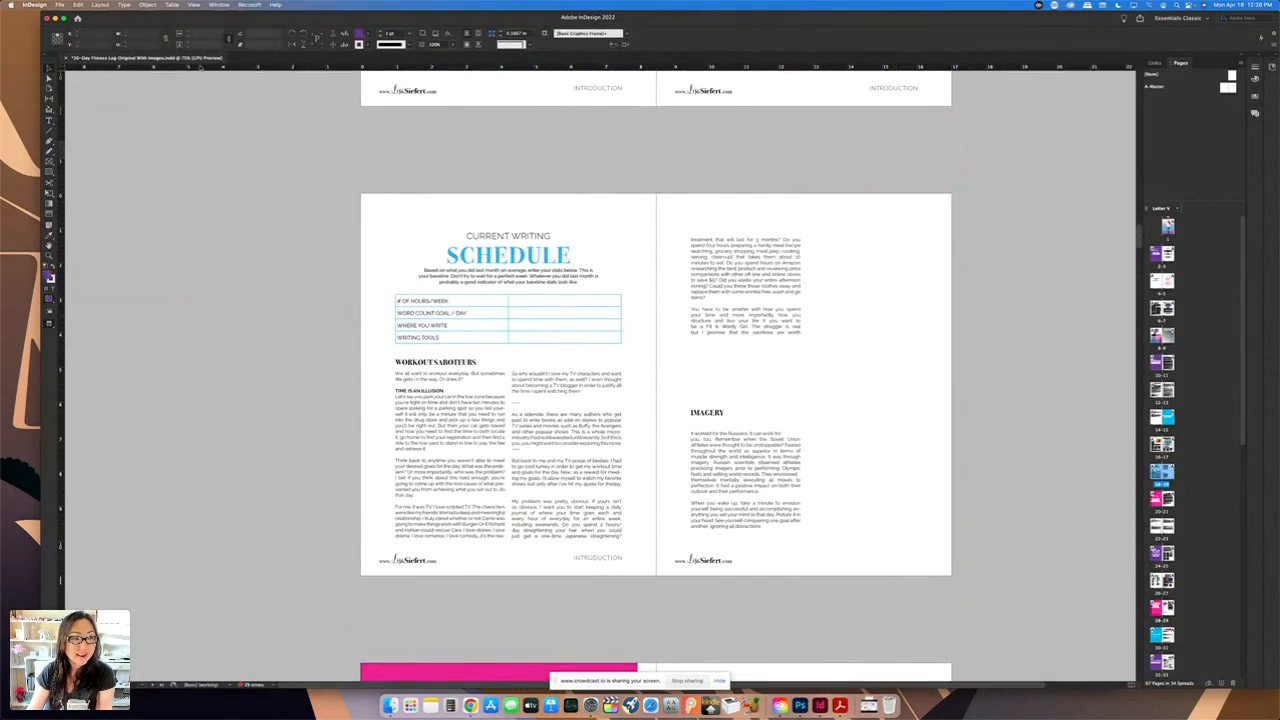
left_click(60, 5)
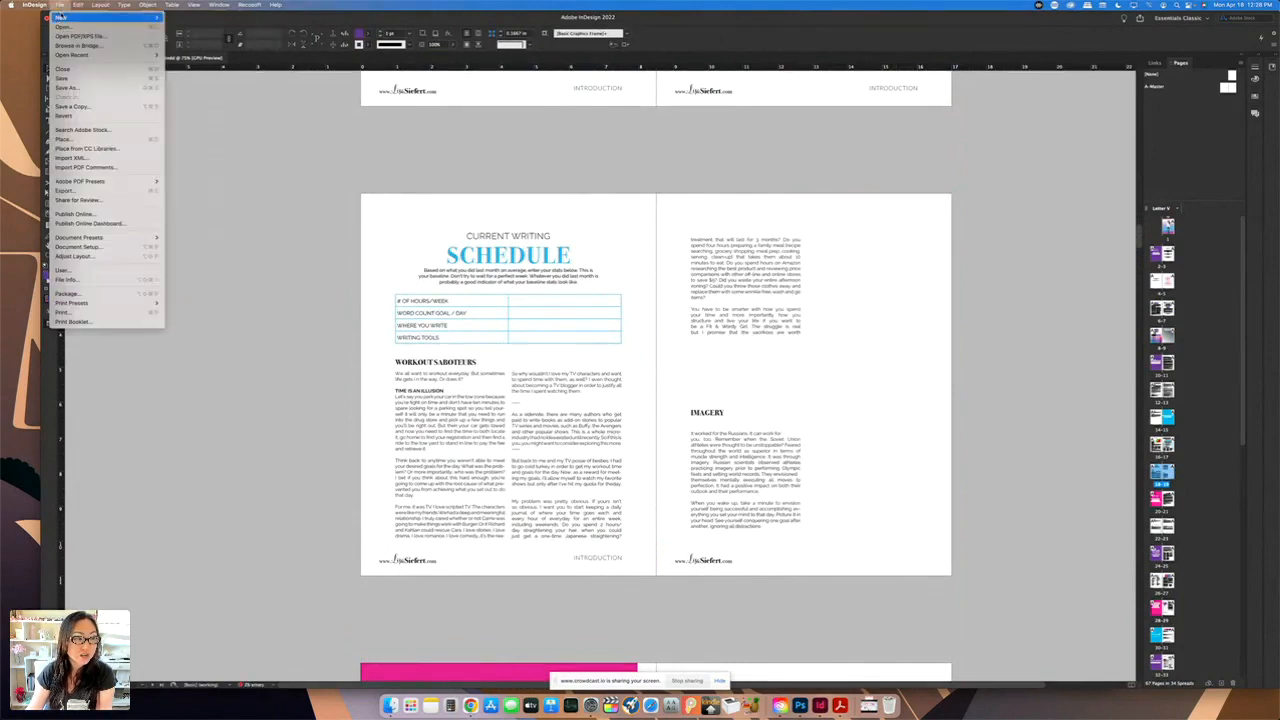
left_click(85, 139)
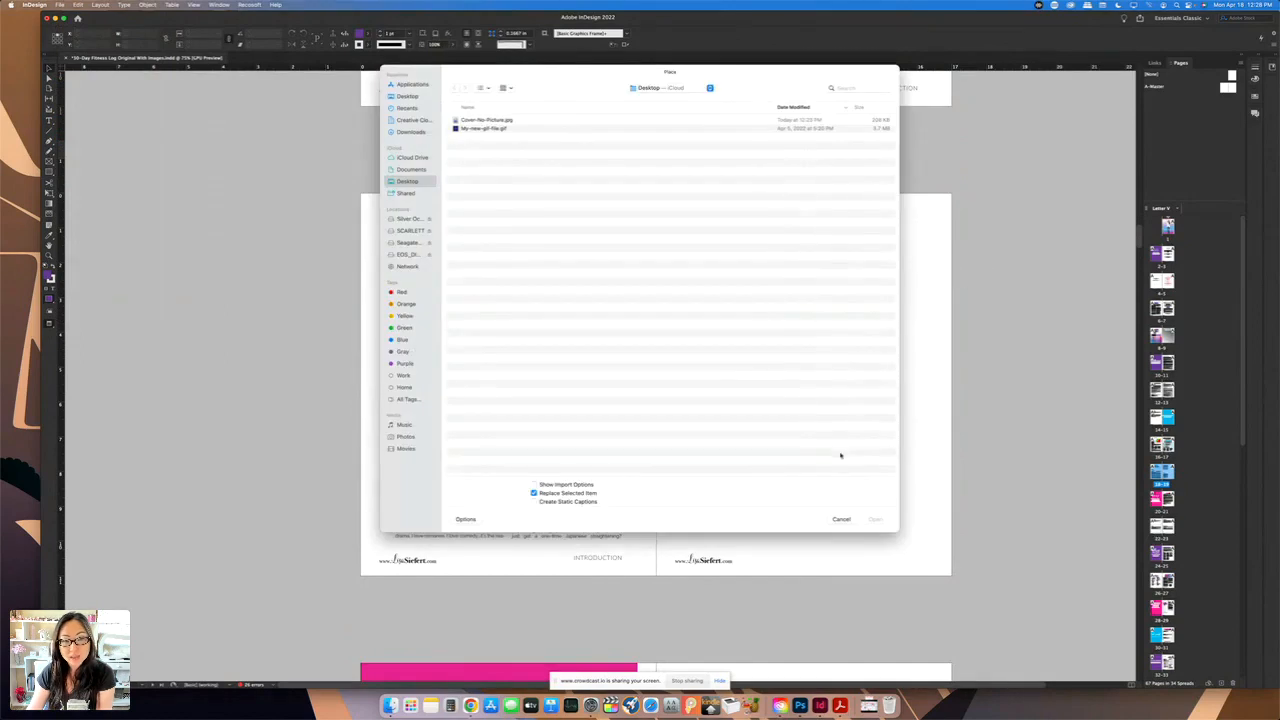
left_click(841, 518)
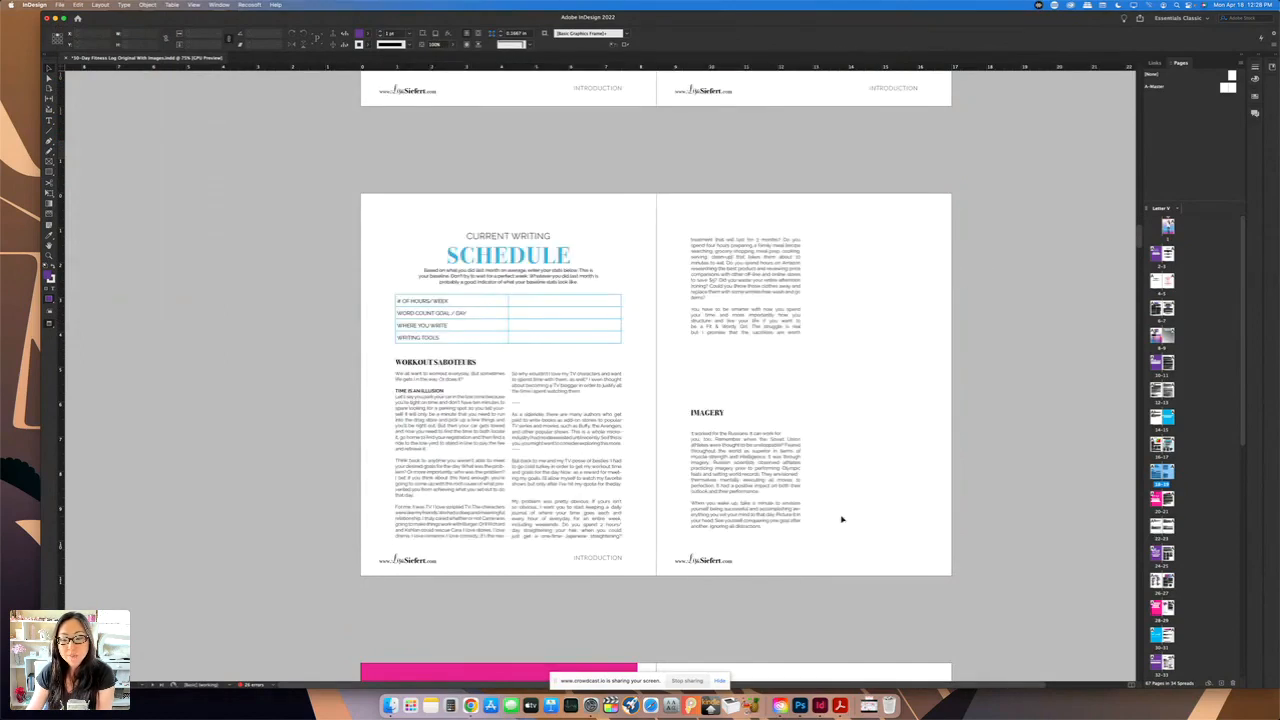
- Replace the woman's photo beside the IMAGERY text by placing Cover-No-Picture.jpg from the Desktop into the selected frame
left_click(883, 393)
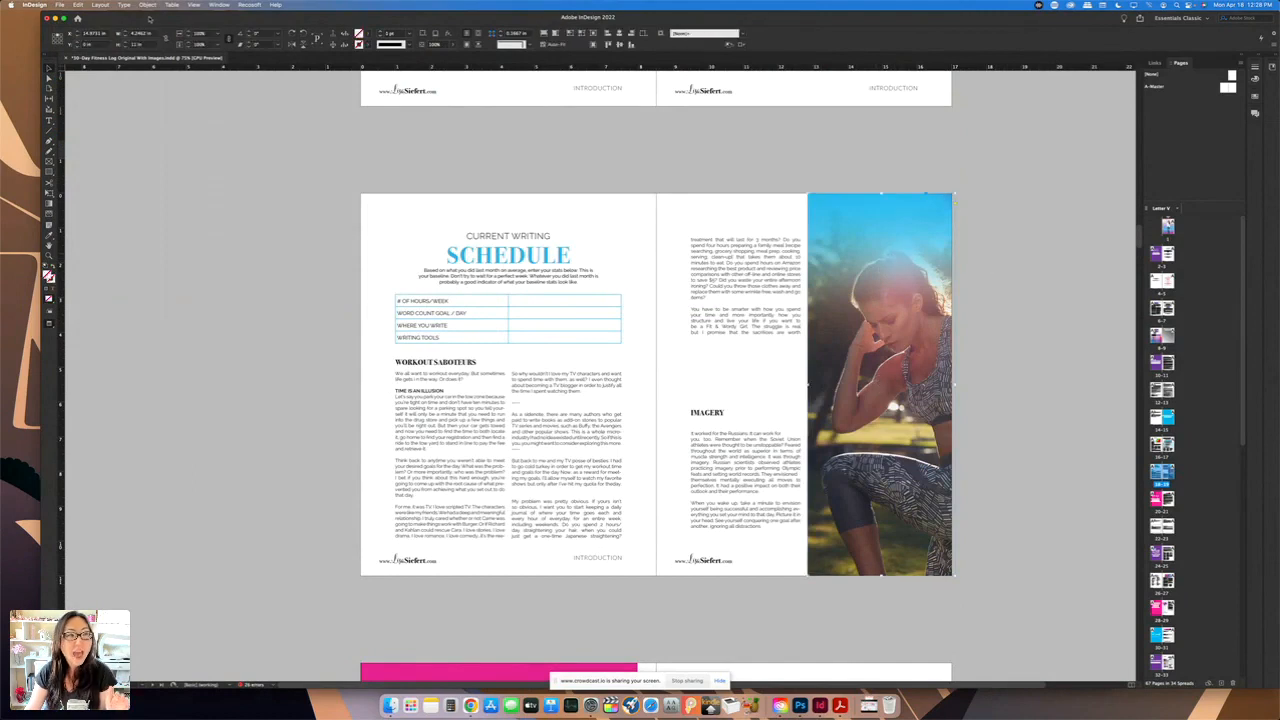
left_click(60, 5)
left_click(632, 203)
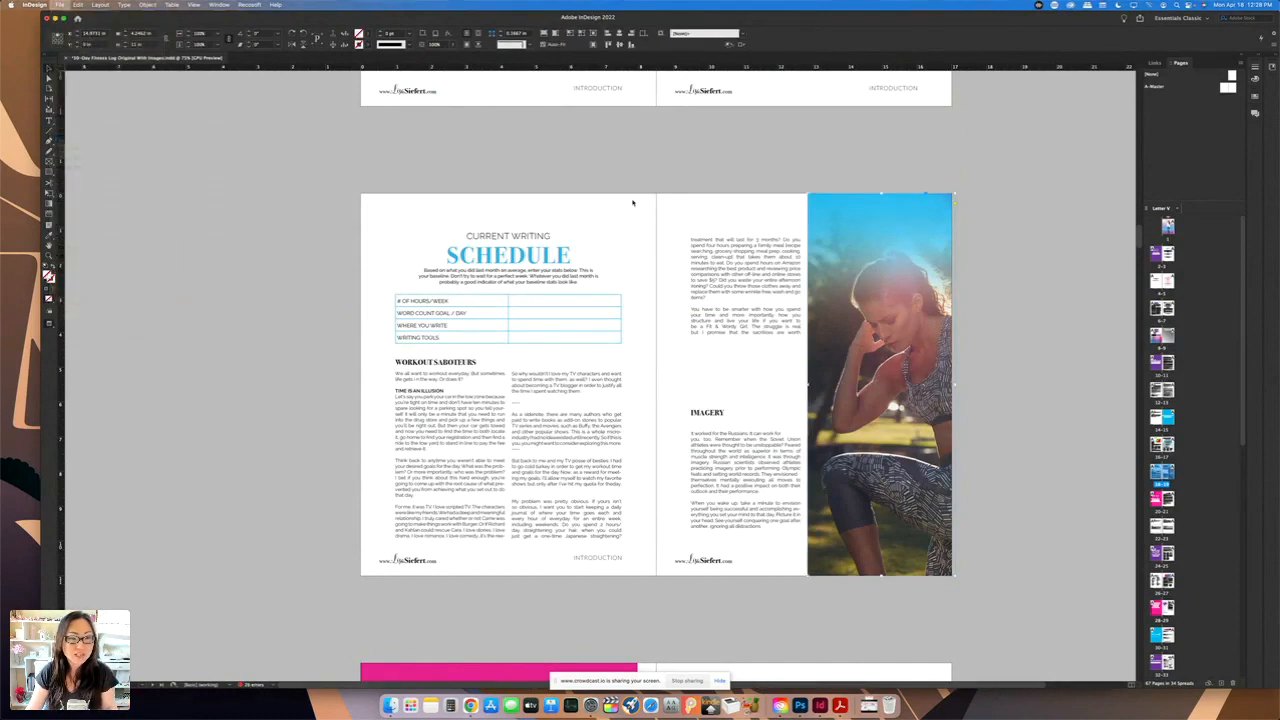
key("super+d")
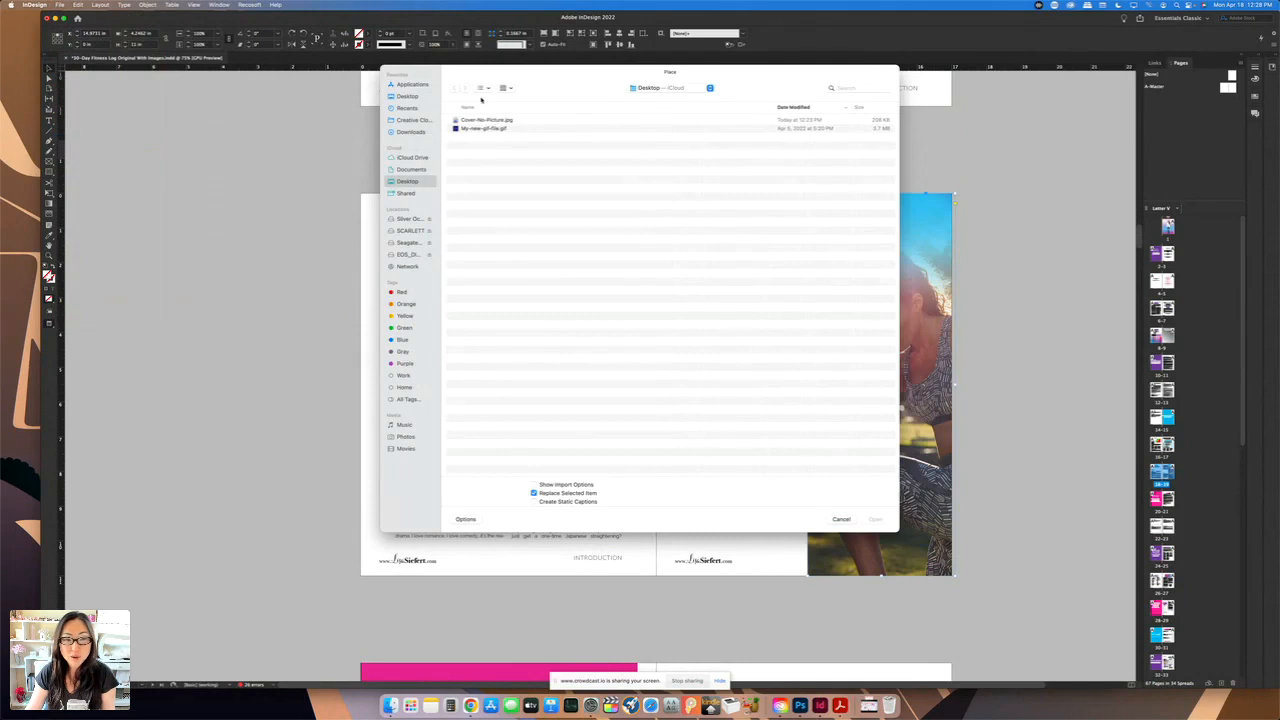
left_click(484, 120)
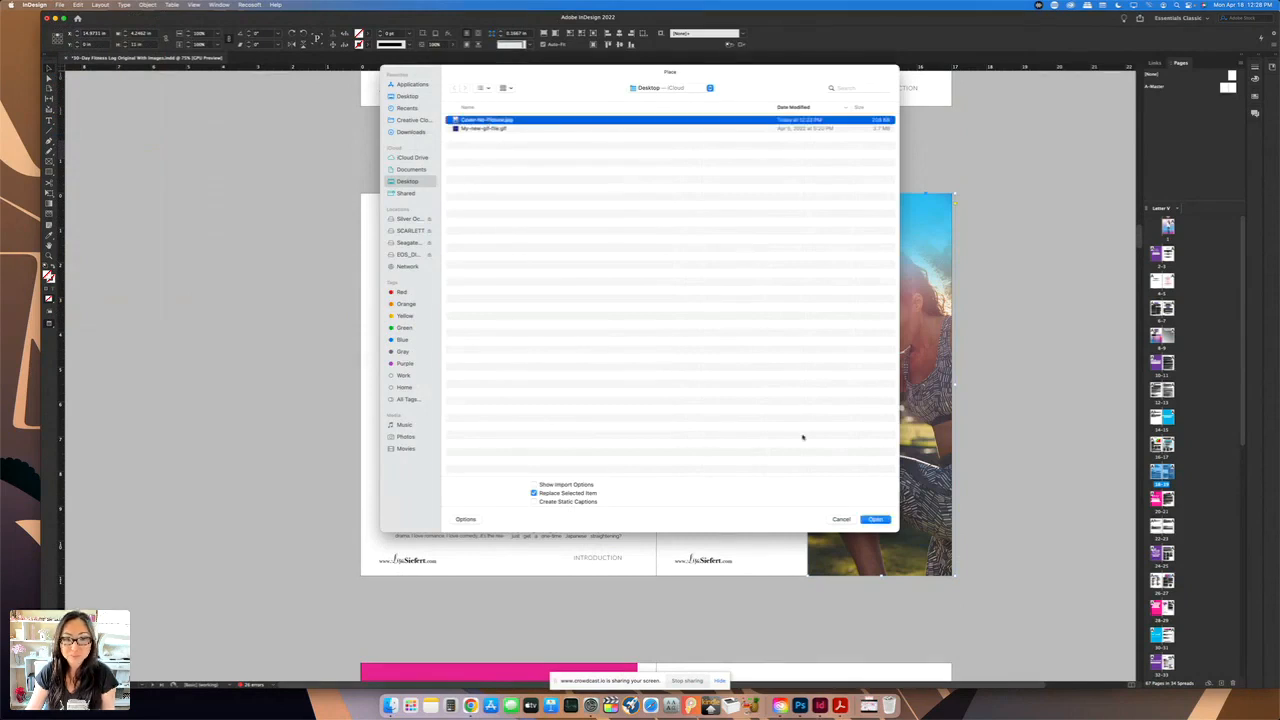
left_click(880, 519)
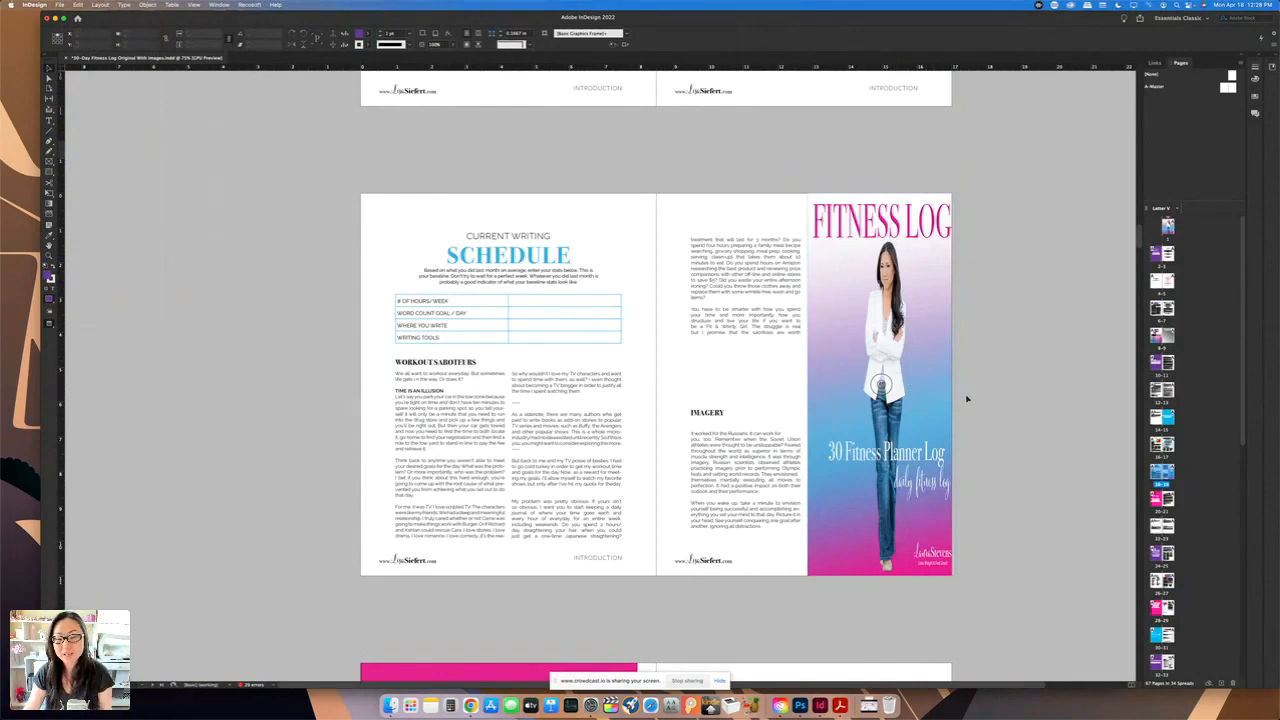
- Look through the goals, wellness and daily plan pages, stopping at the DAY1 workout page beside the NEVER GIVE UP divider
scroll(967, 399, "down", 15)
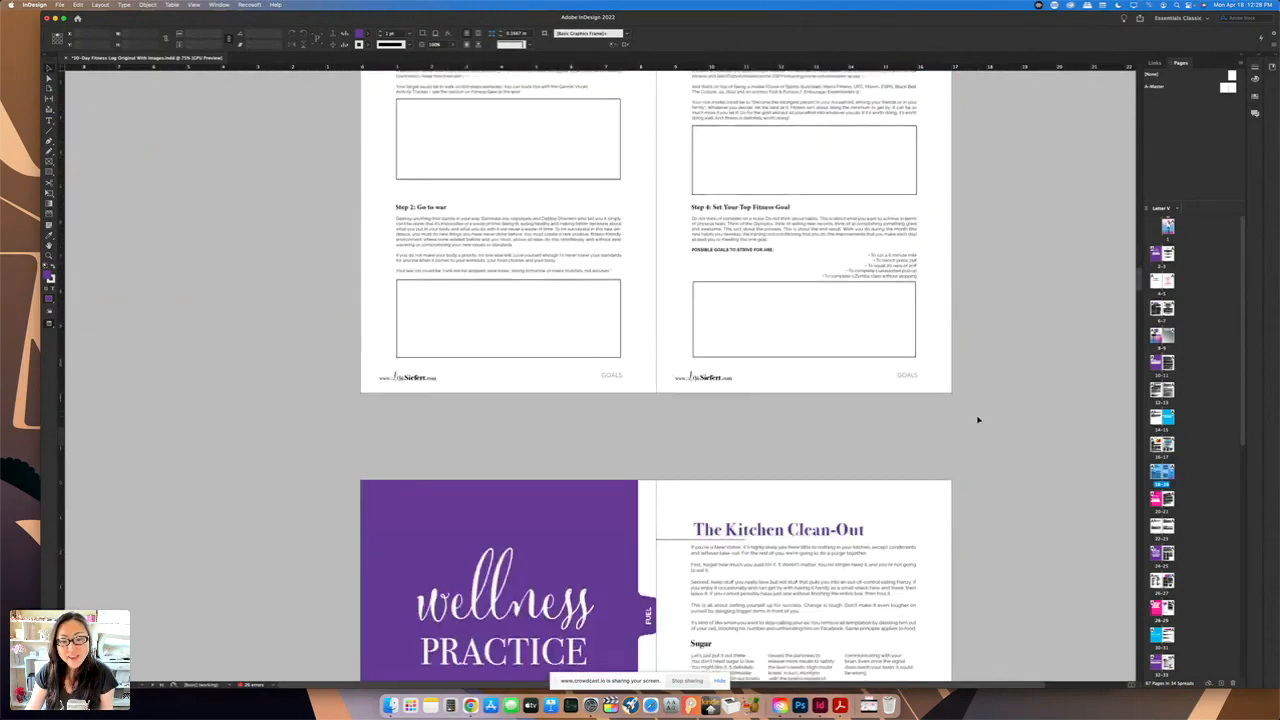
scroll(978, 420, "down", 15)
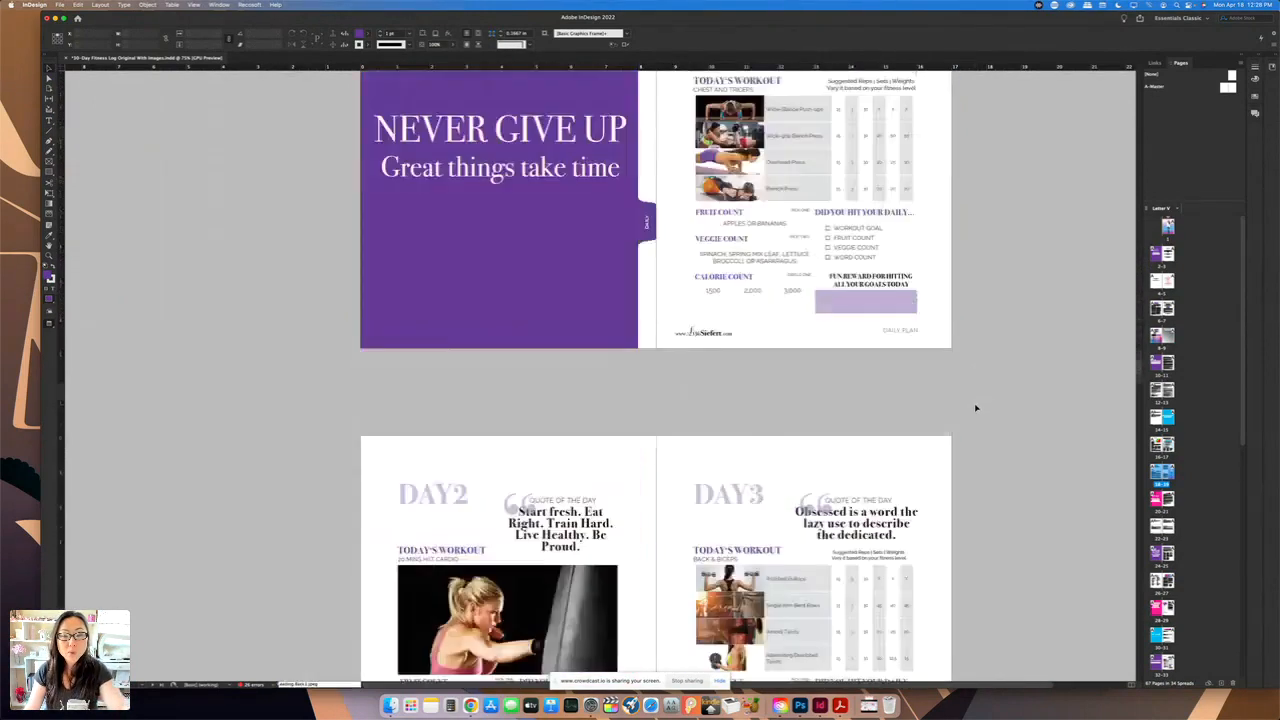
scroll(976, 408, "down", 5)
scroll(976, 408, "up", 6)
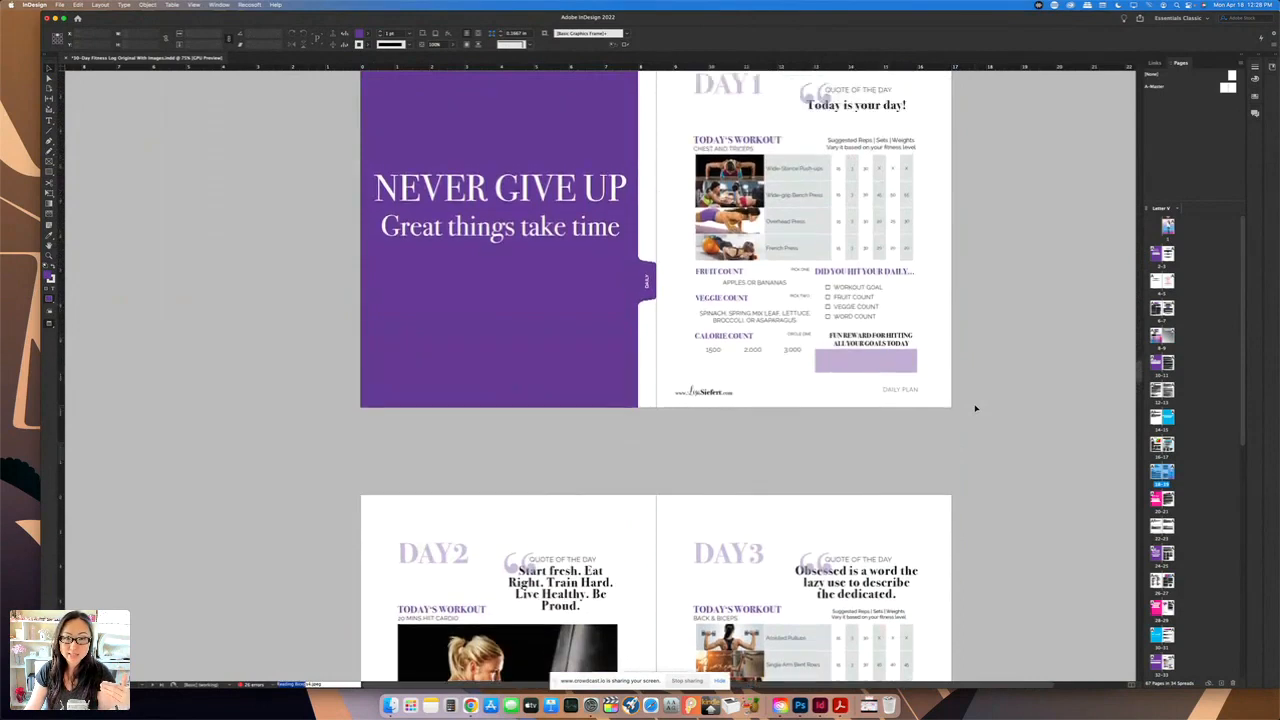
scroll(976, 408, "up", 2)
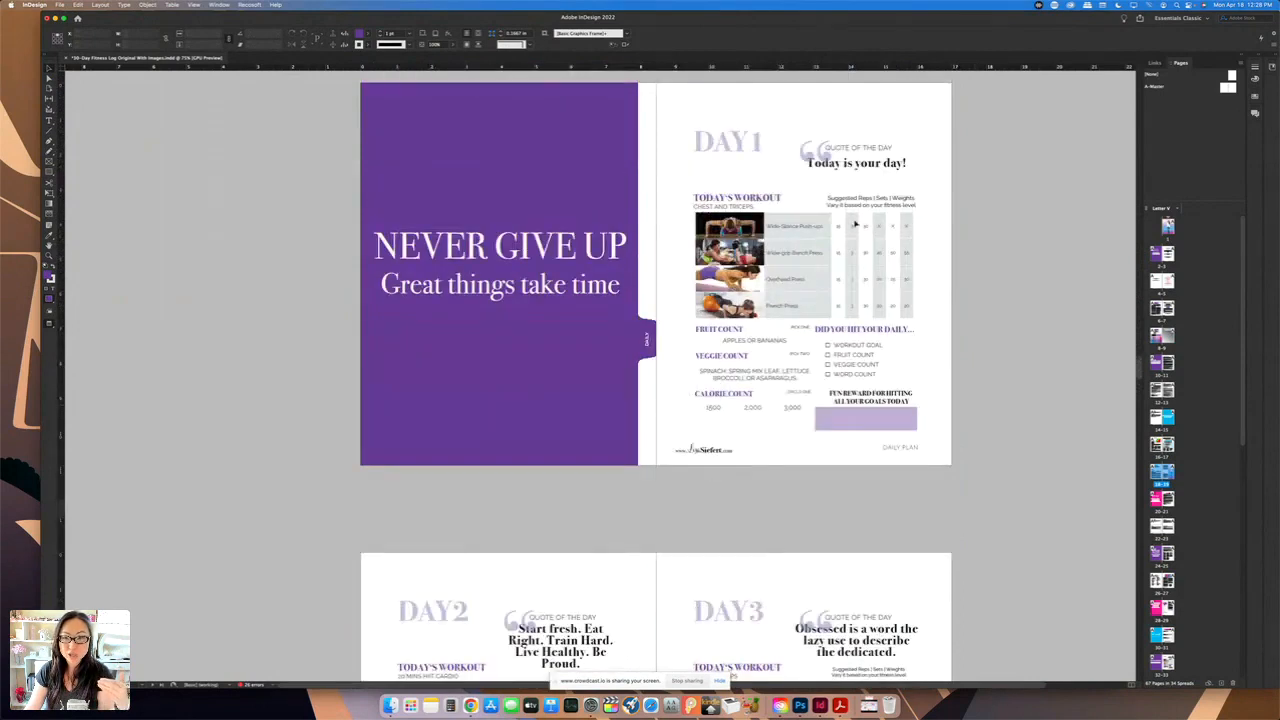
- Check that the DAY1 heading and quote text are editable, and glance through the DAY2 to DAY5 pages
left_click(750, 143)
double_click(759, 143)
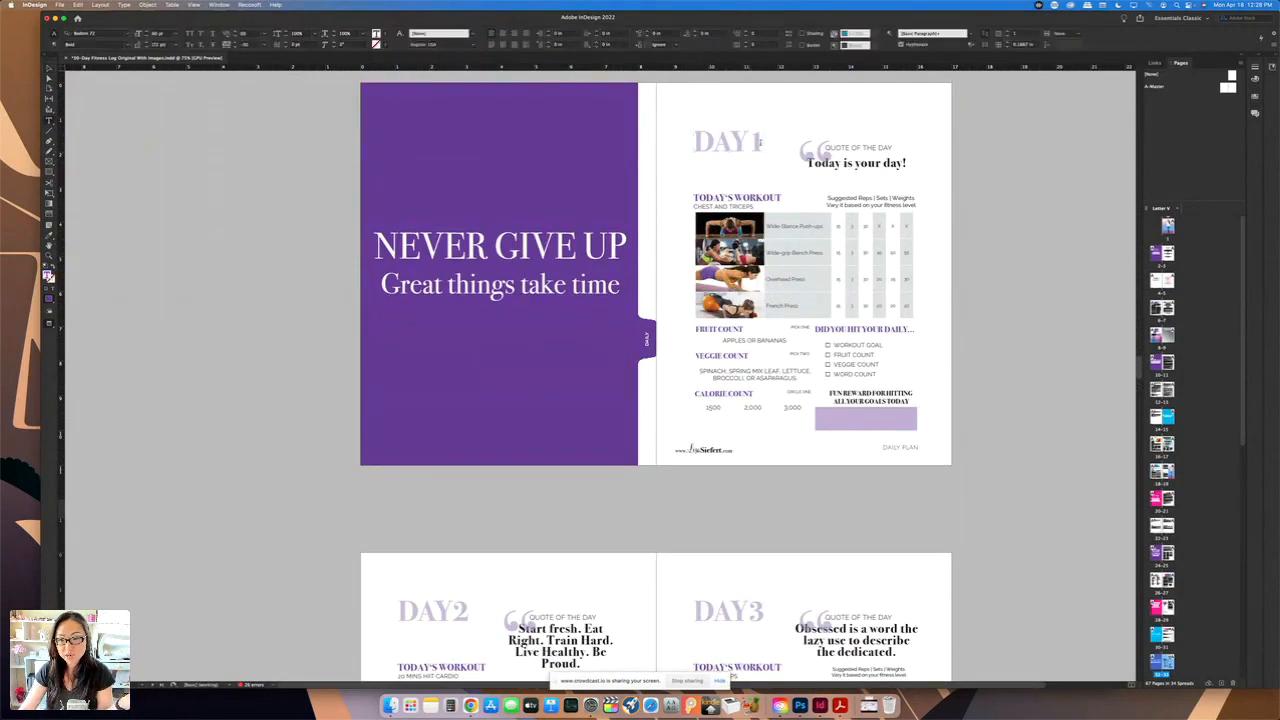
scroll(778, 174, "down", 2)
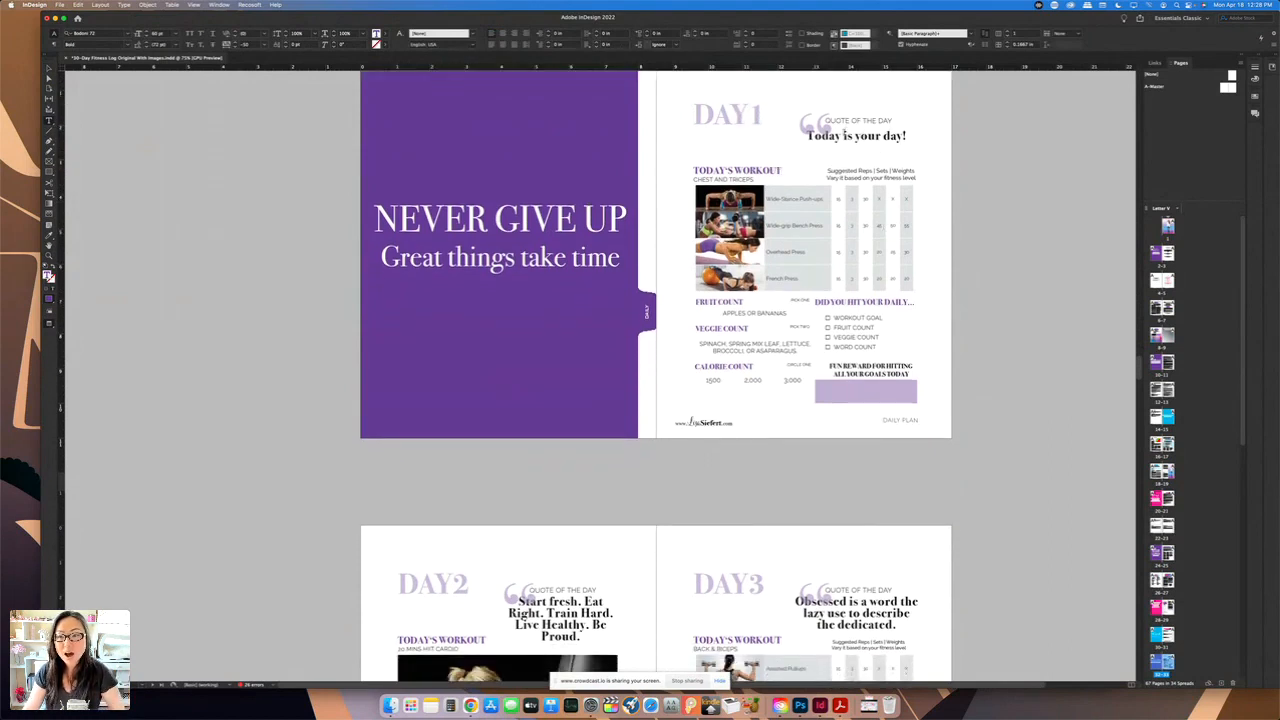
left_click(870, 146)
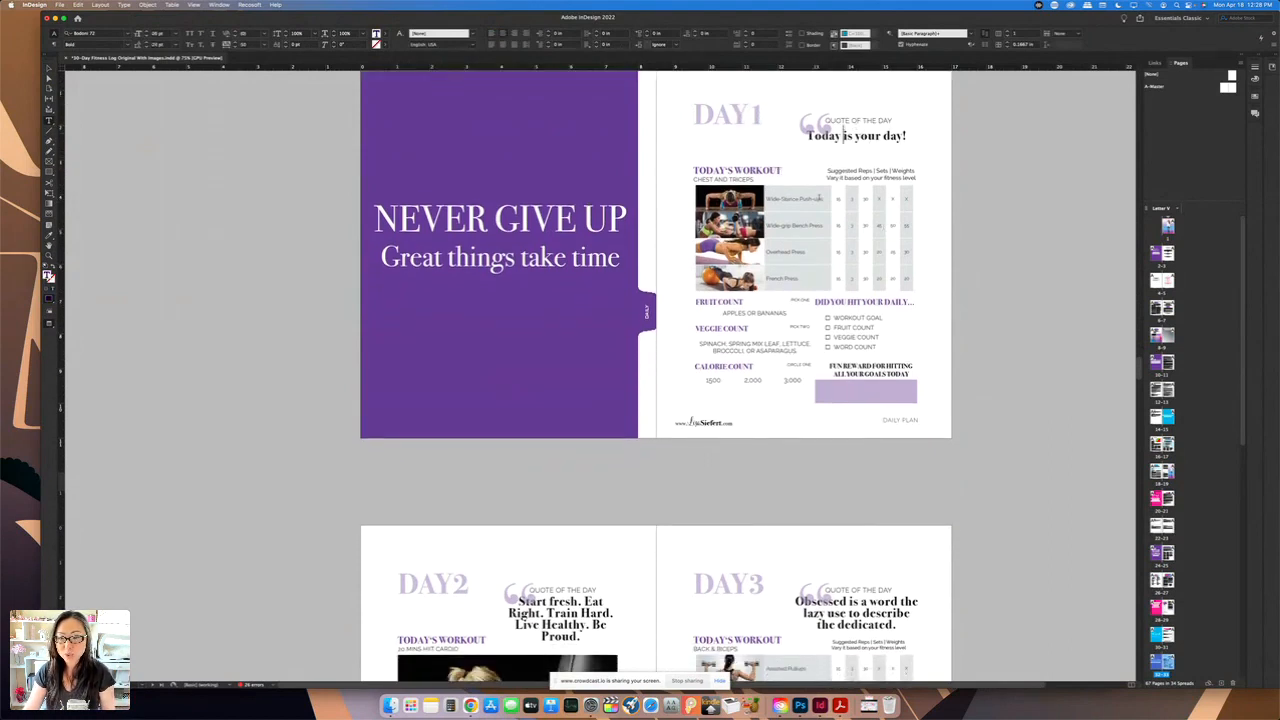
scroll(854, 169, "down", 2)
scroll(745, 282, "down", 10)
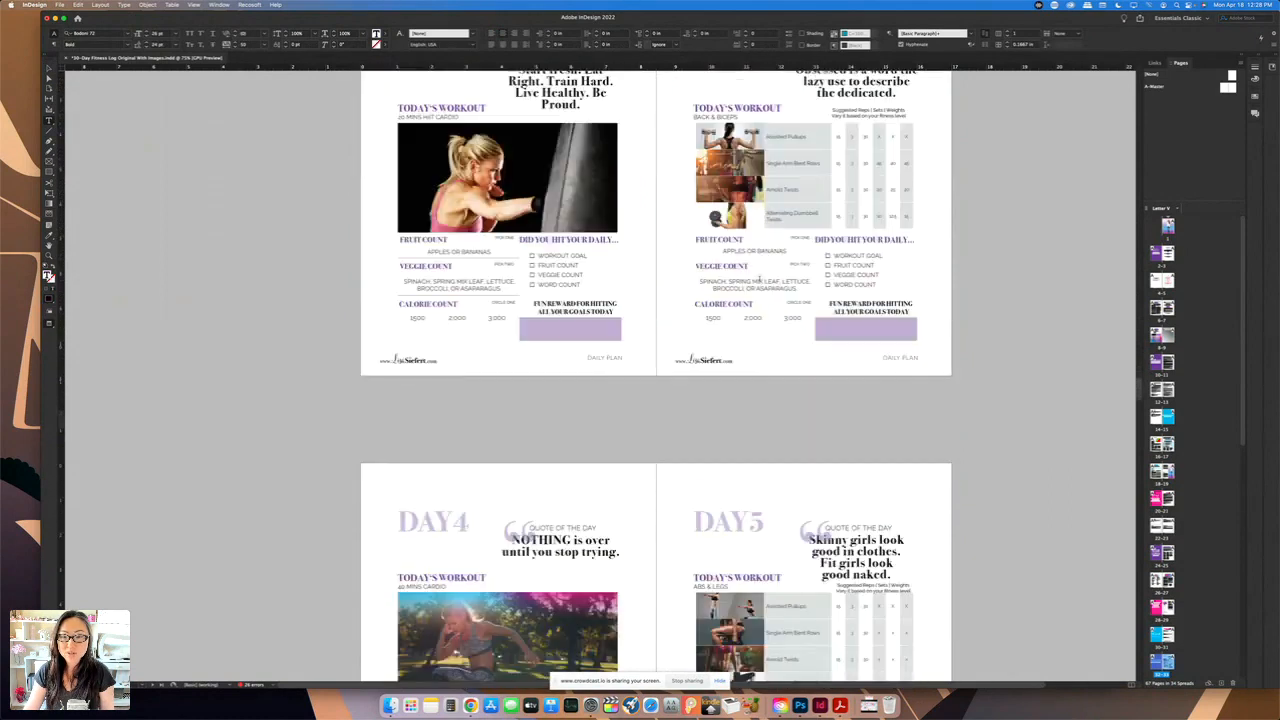
scroll(749, 209, "up", 10)
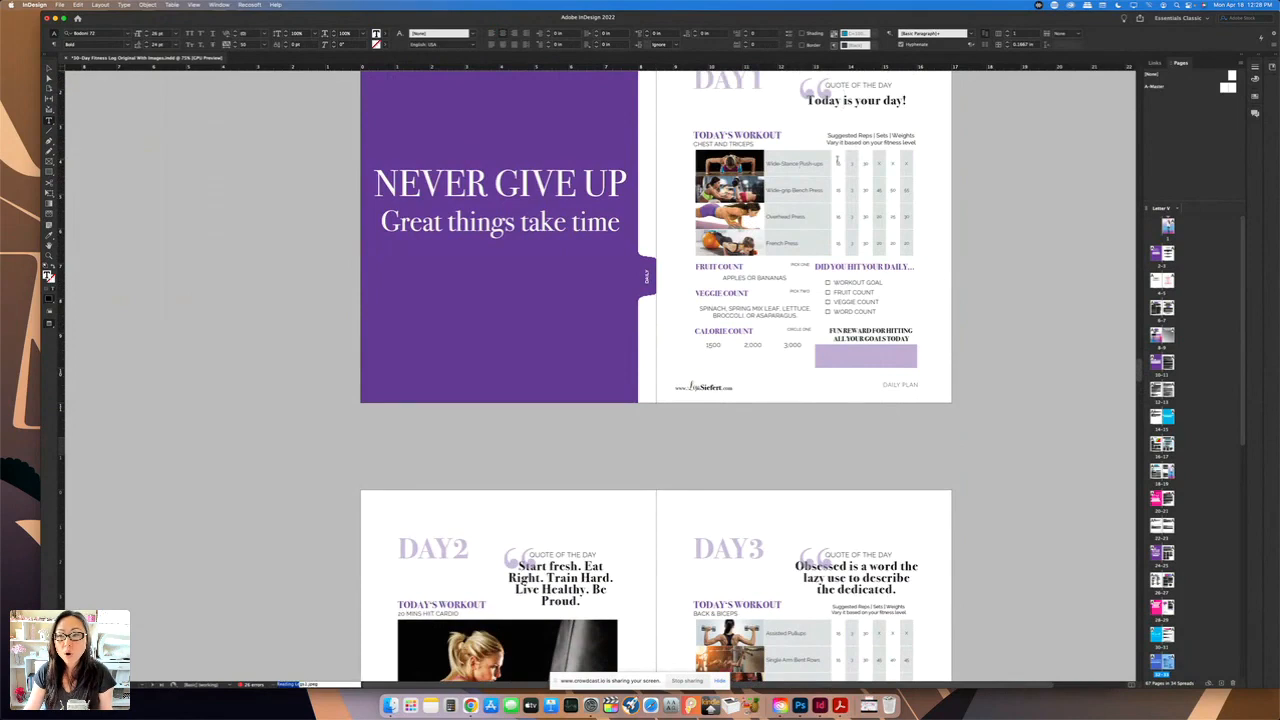
- Edit the suggested numbers in the first three cells of the Wide-Stance Push-ups row in the DAY1 workout table
left_click(837, 163)
left_click(839, 166)
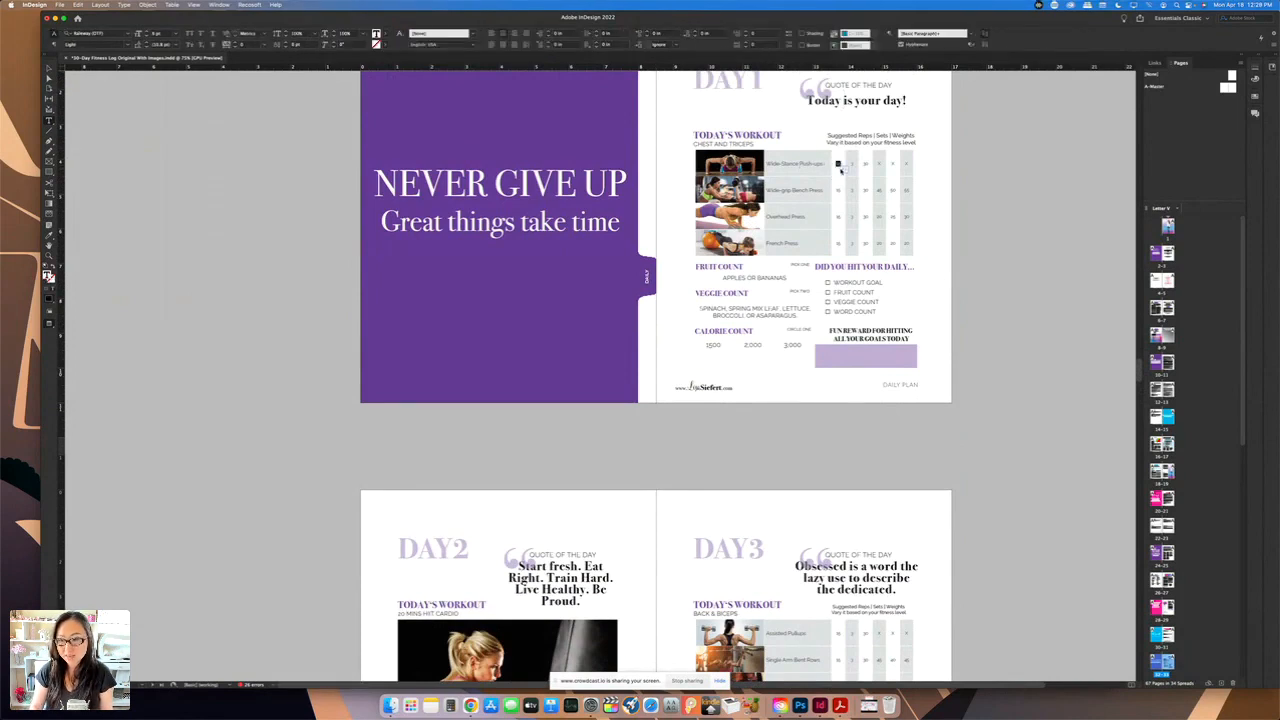
key("BackSpace")
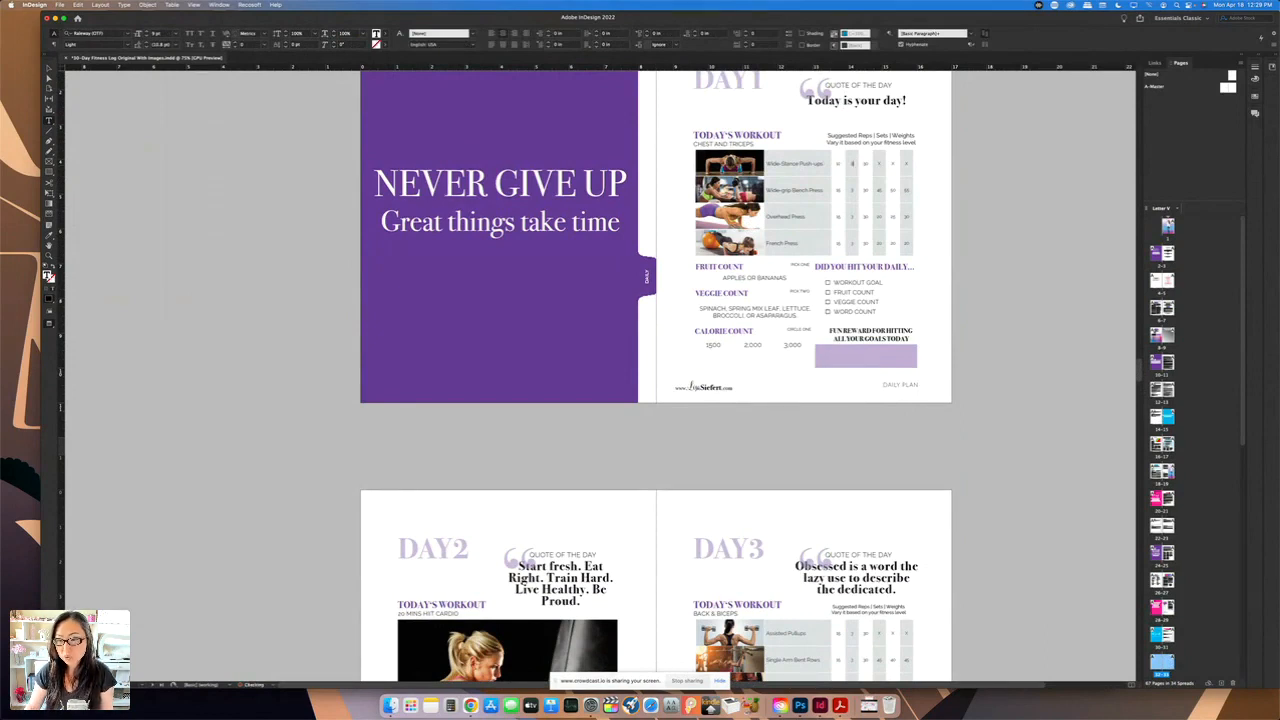
double_click(865, 164)
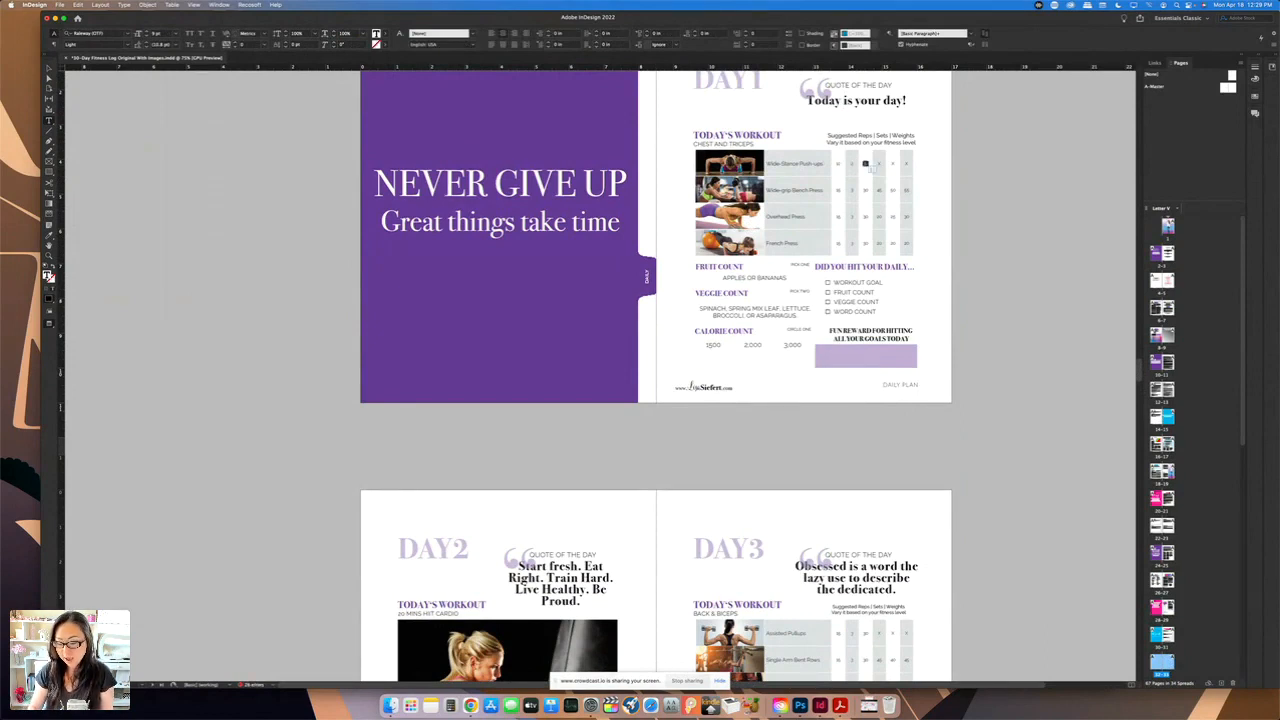
key("BackSpace")
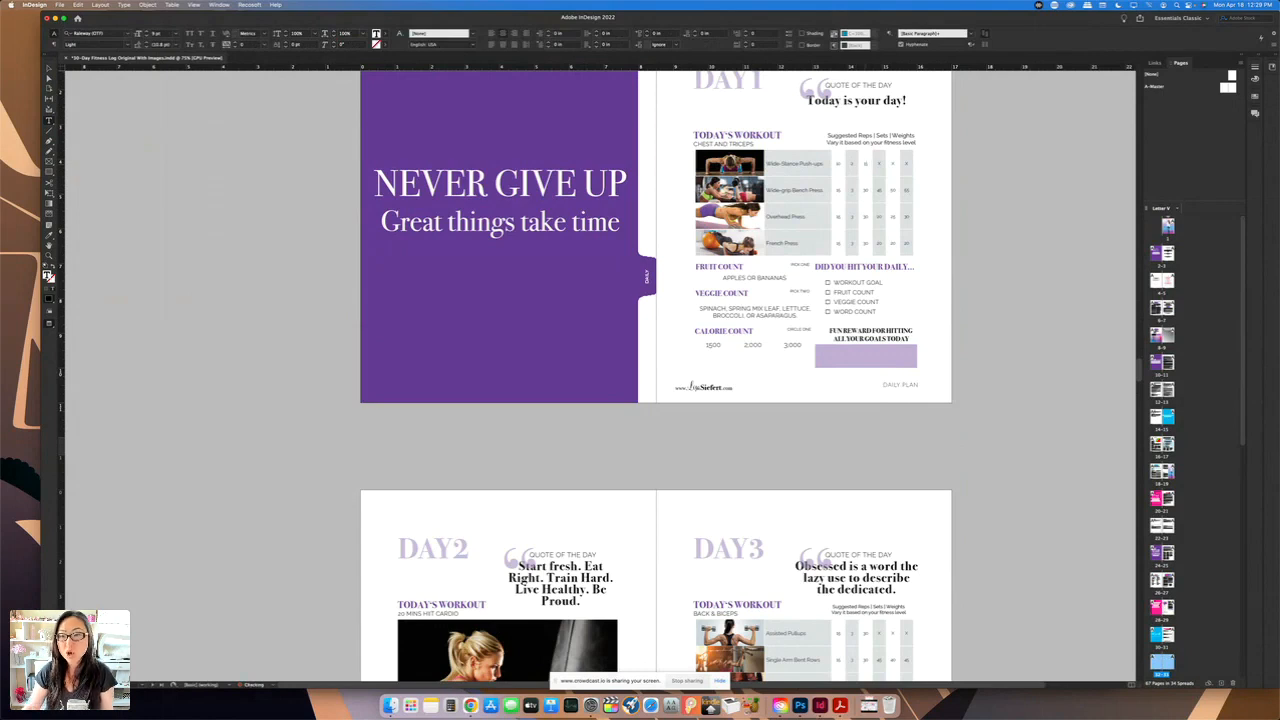
- Replace the DAY1 fruit count text "APPLES OR BANANAS" with "blueberries" and format it in all caps
scroll(738, 286, "down", 1)
left_click(761, 268)
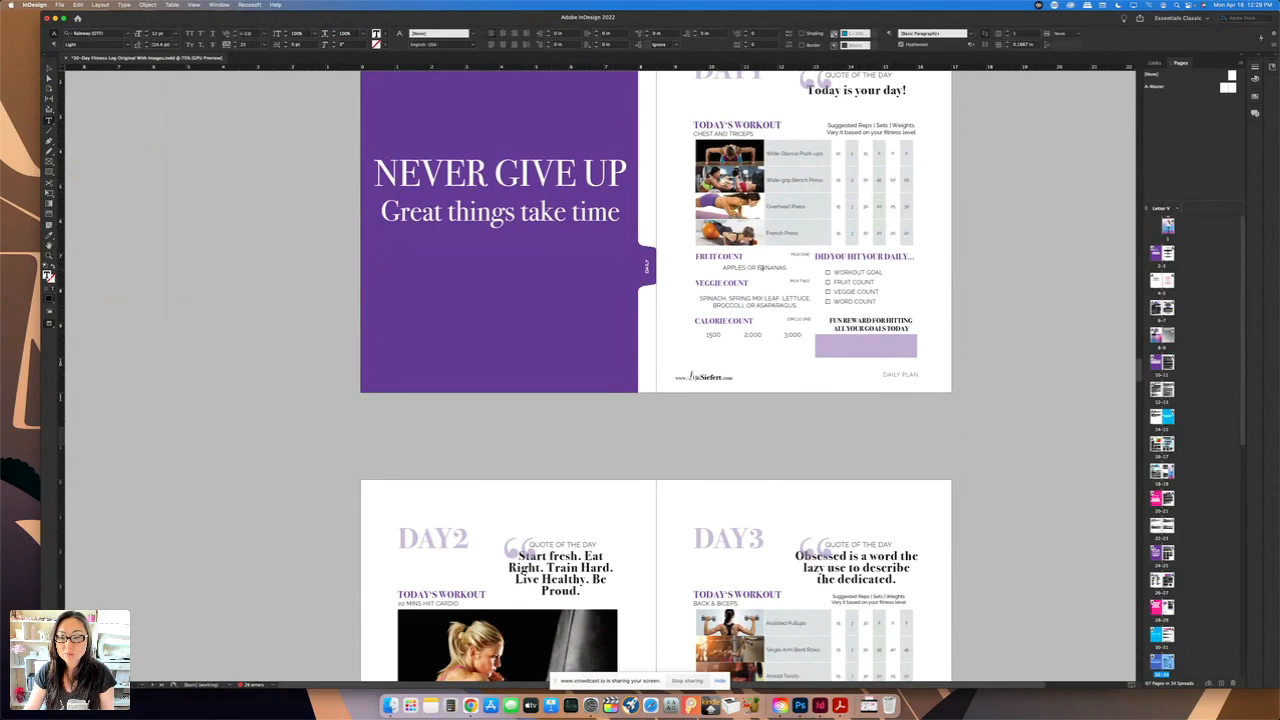
triple_click(787, 268)
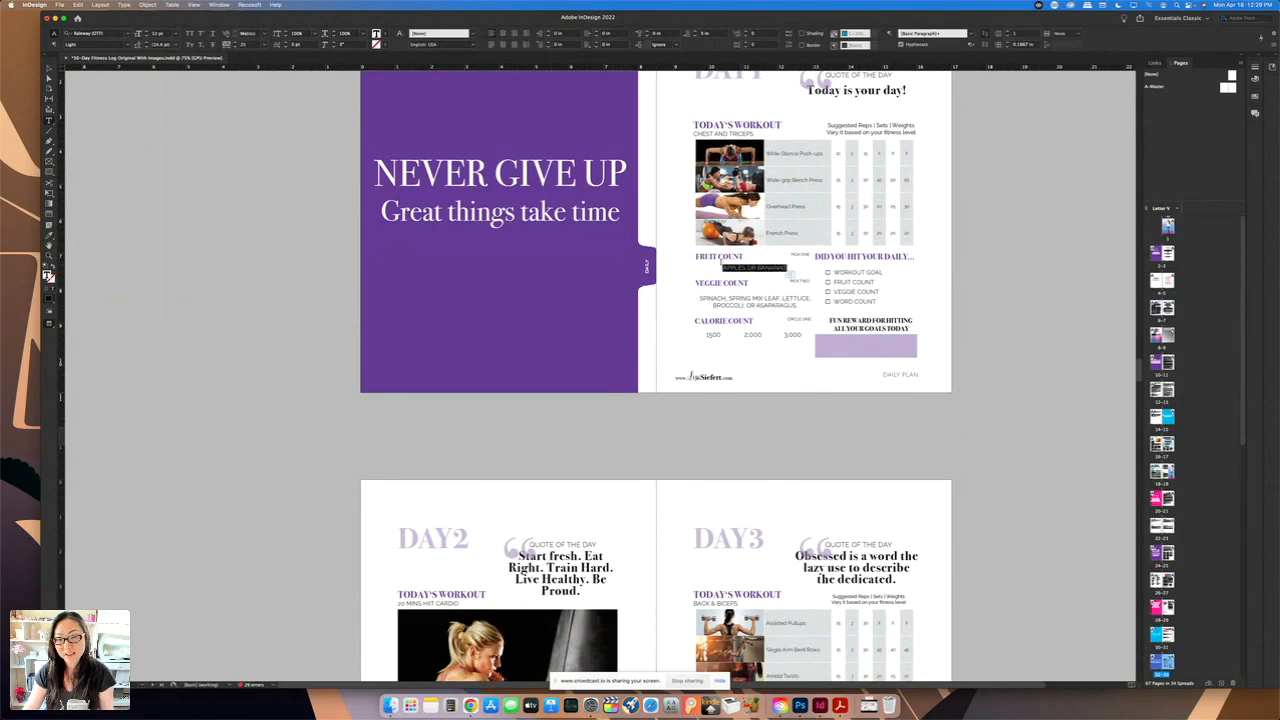
type("blu")
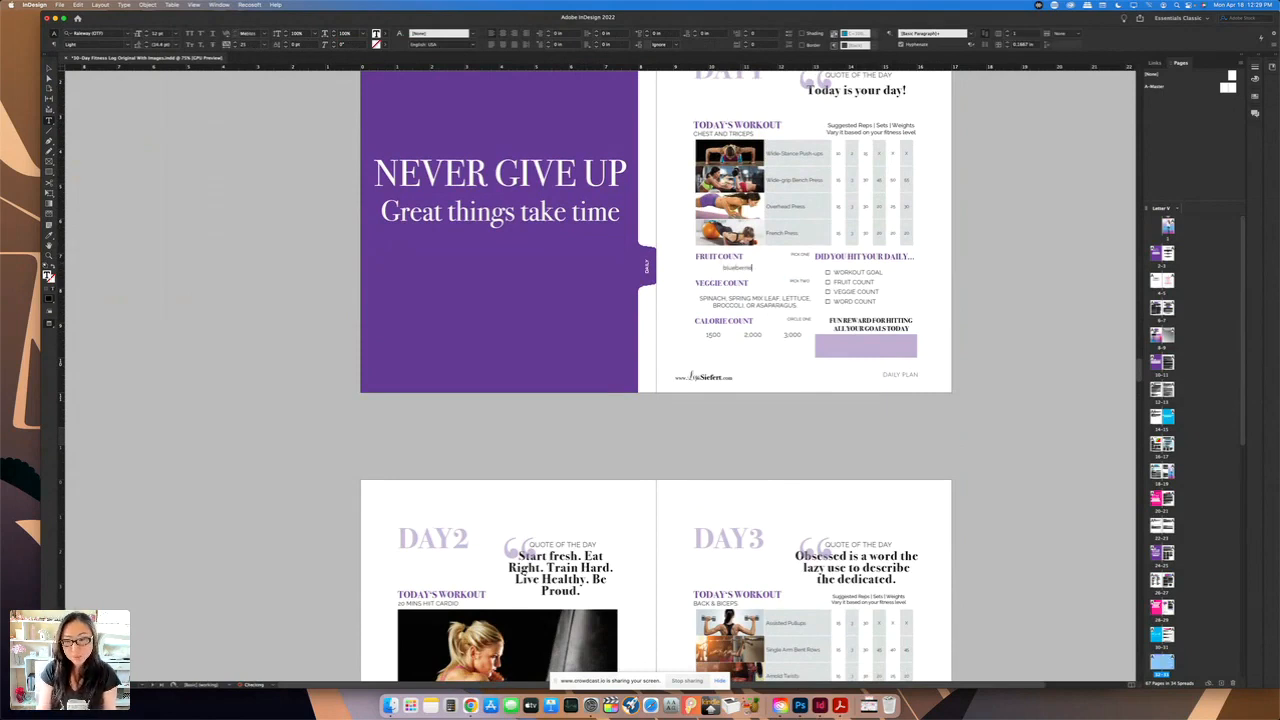
type("eberries")
scroll(743, 269, "down", 5)
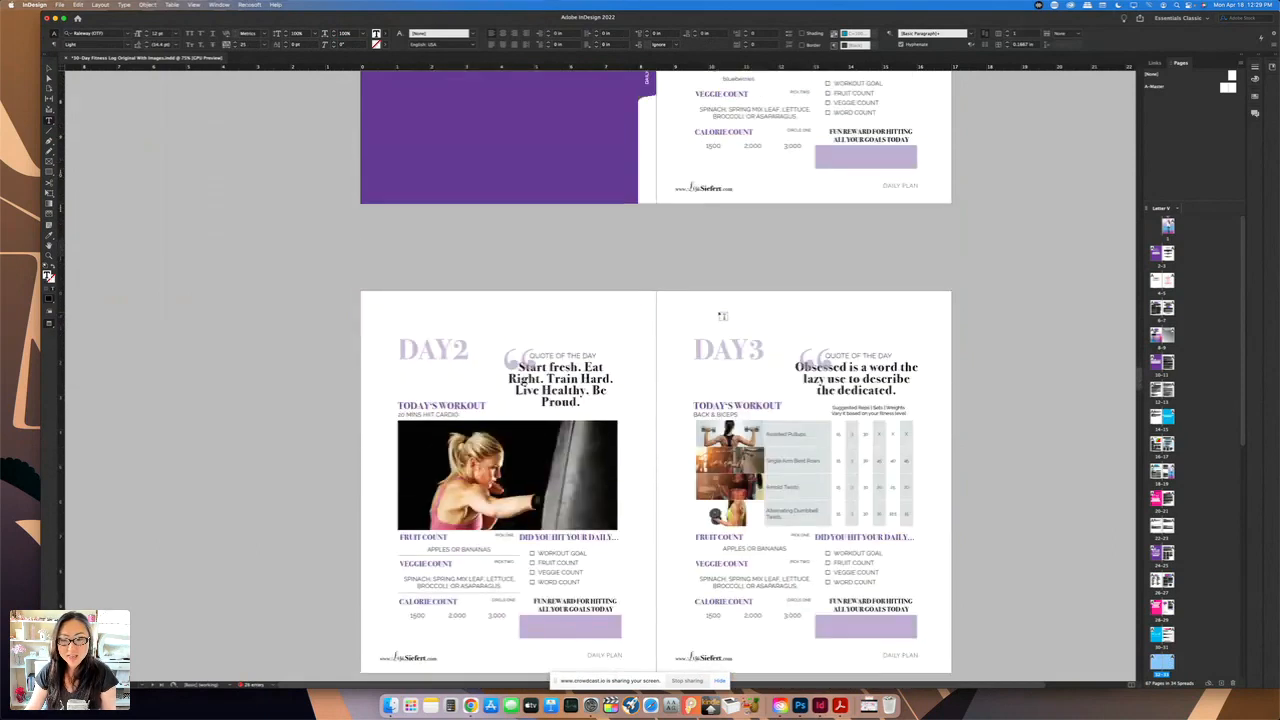
scroll(743, 269, "up", 4)
left_click_drag(753, 240, 722, 241)
key("super+shift+k")
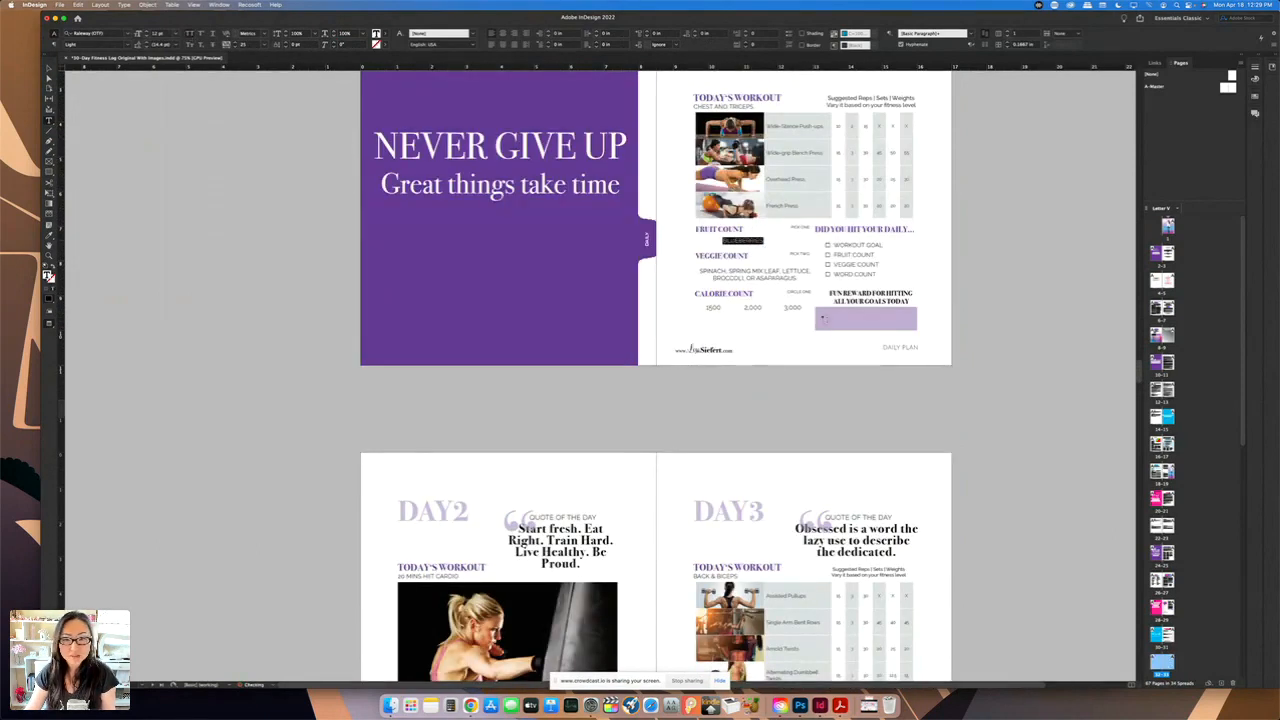
- Replace the DAY1 veggie count list with "asparagus or leafy greens" and format it in all caps
left_click(765, 270)
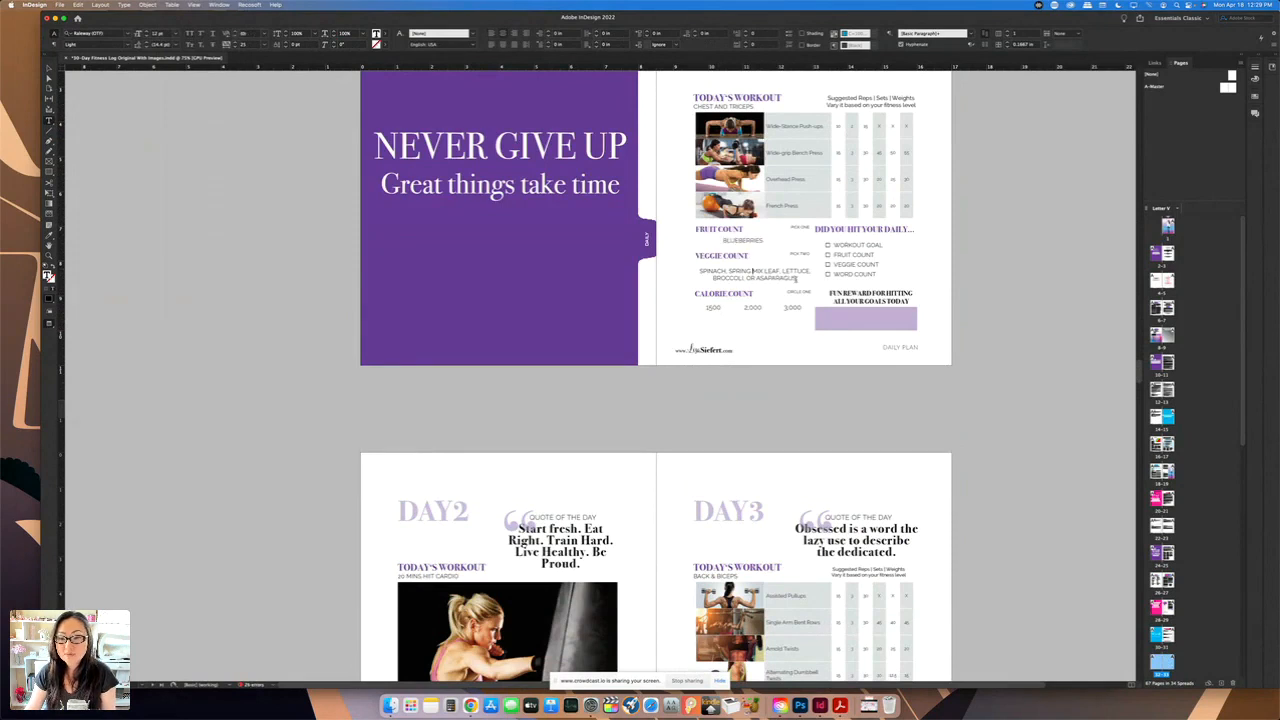
left_click_drag(808, 283, 700, 265)
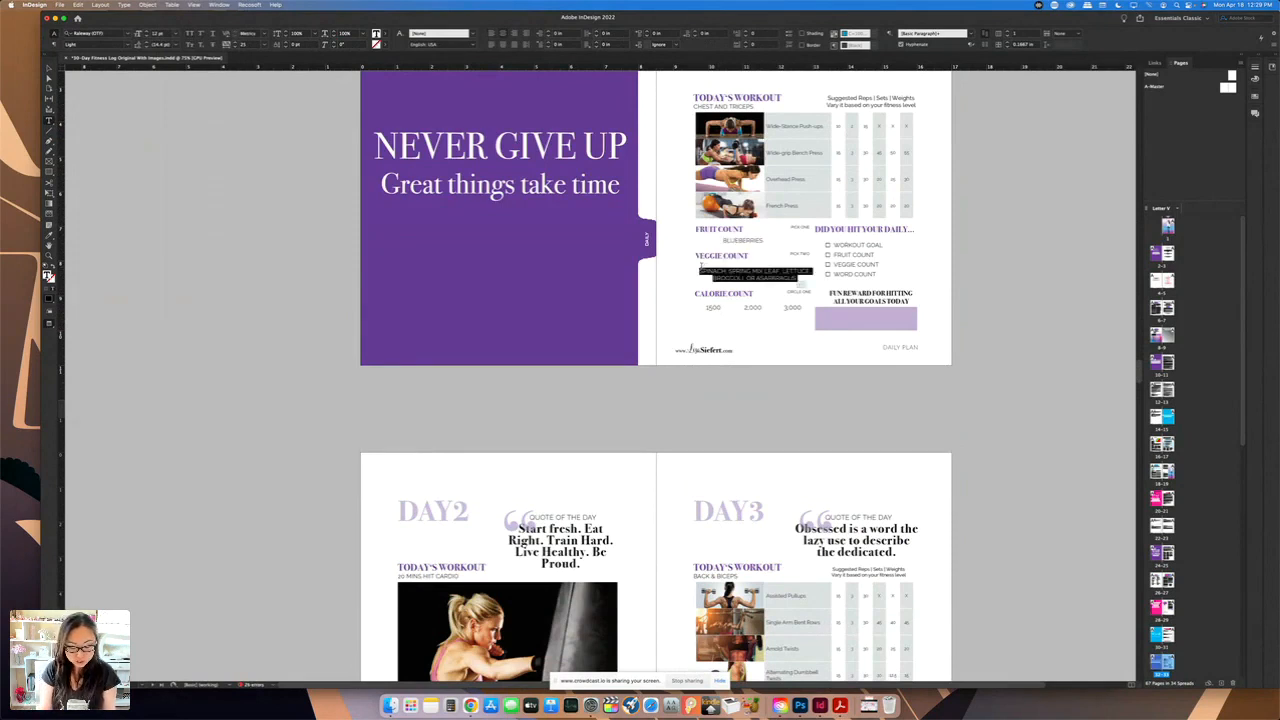
type("asparagu")
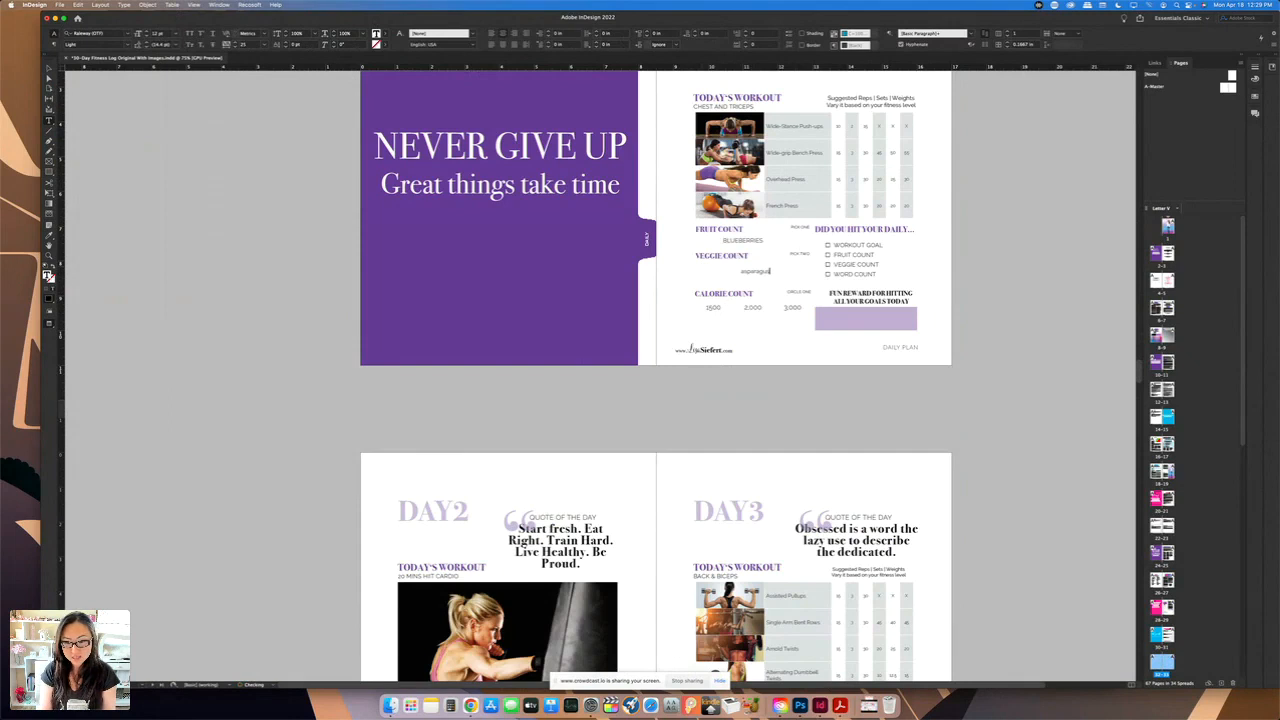
type("s, b")
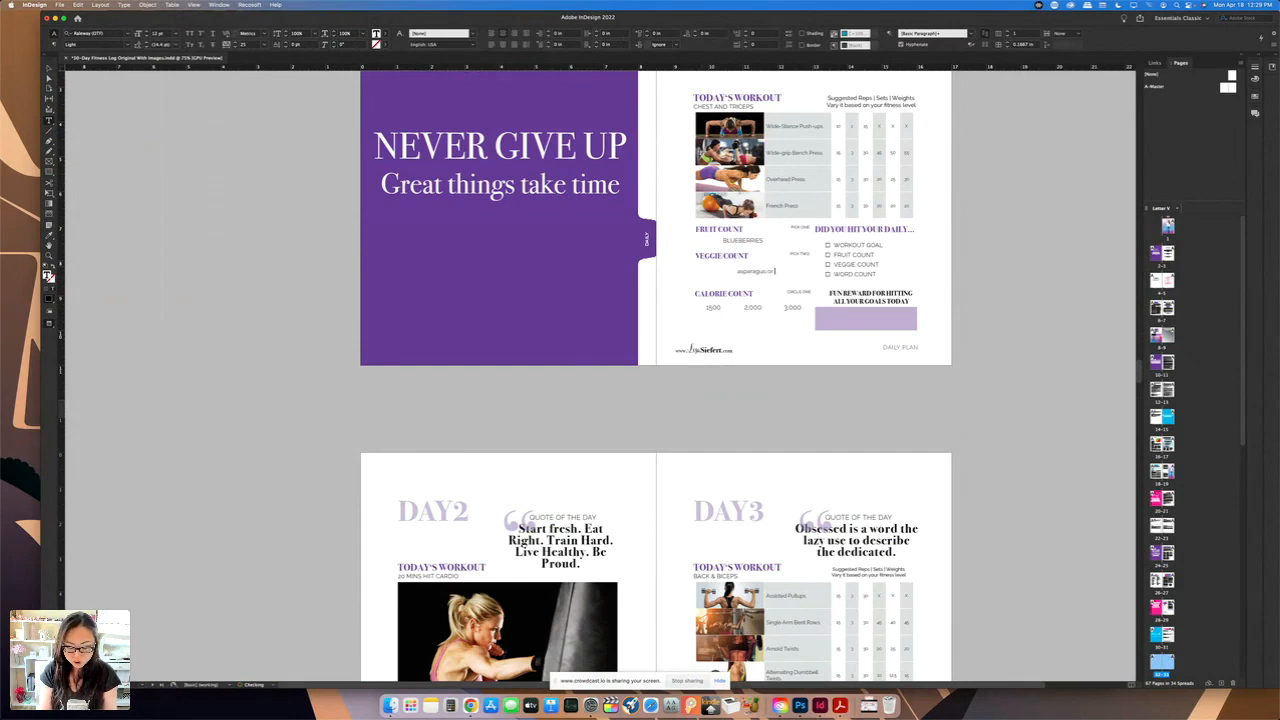
type(" leafy greens")
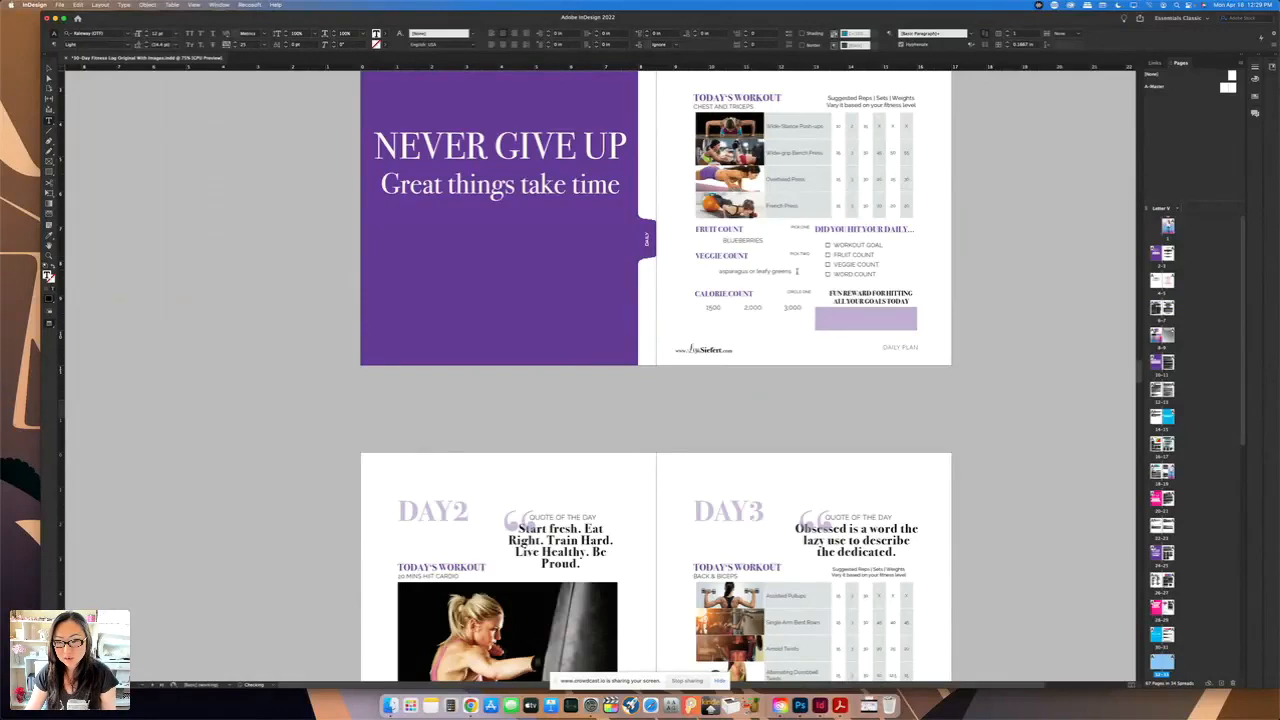
key("super+a")
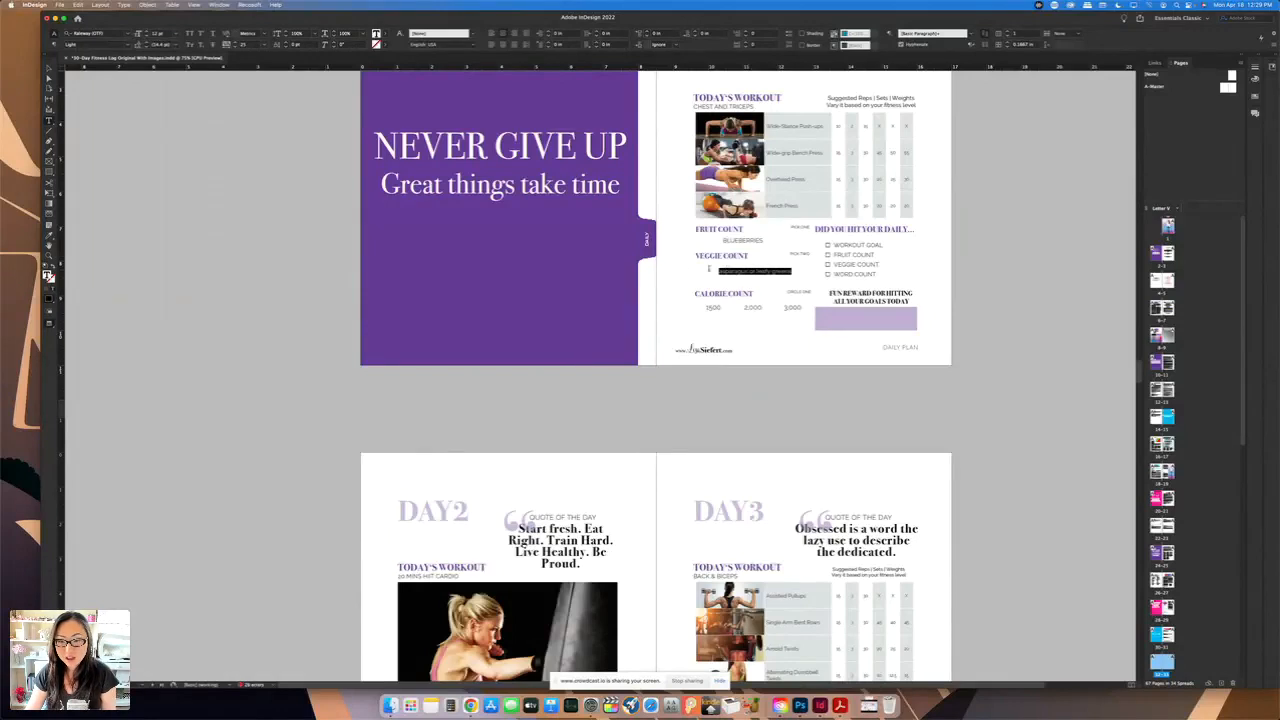
left_click(190, 33)
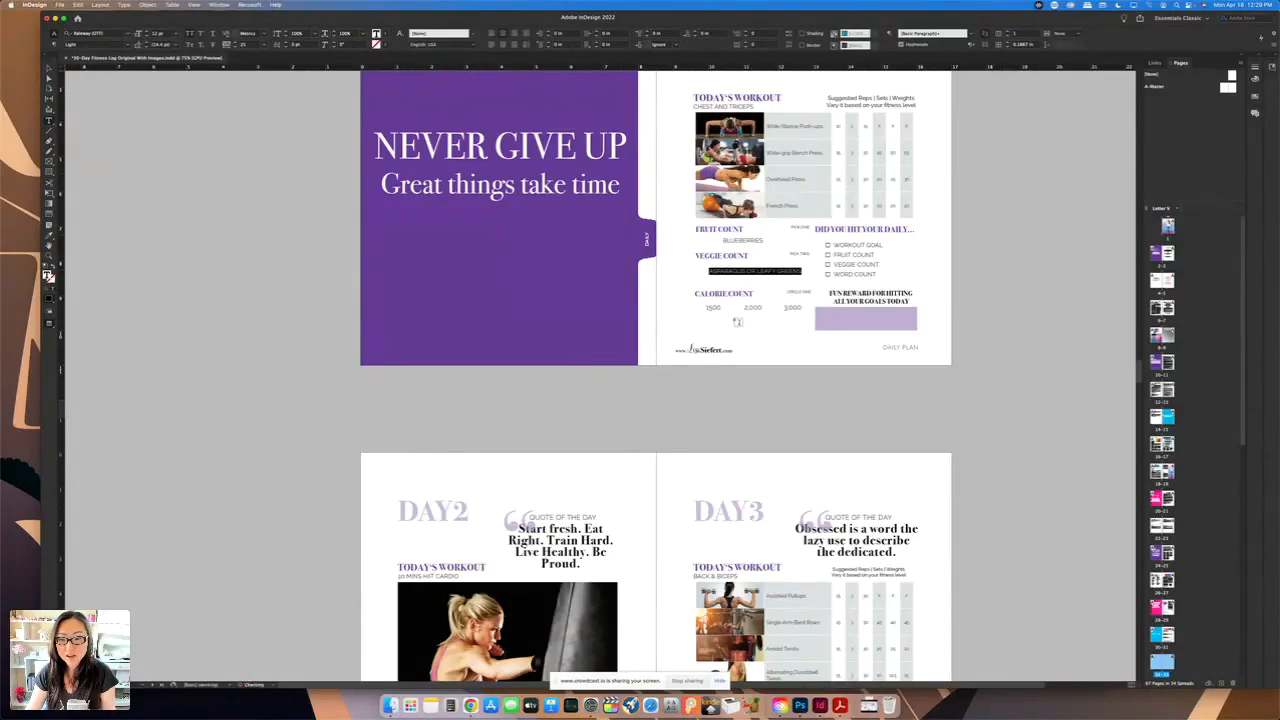
left_click(751, 293)
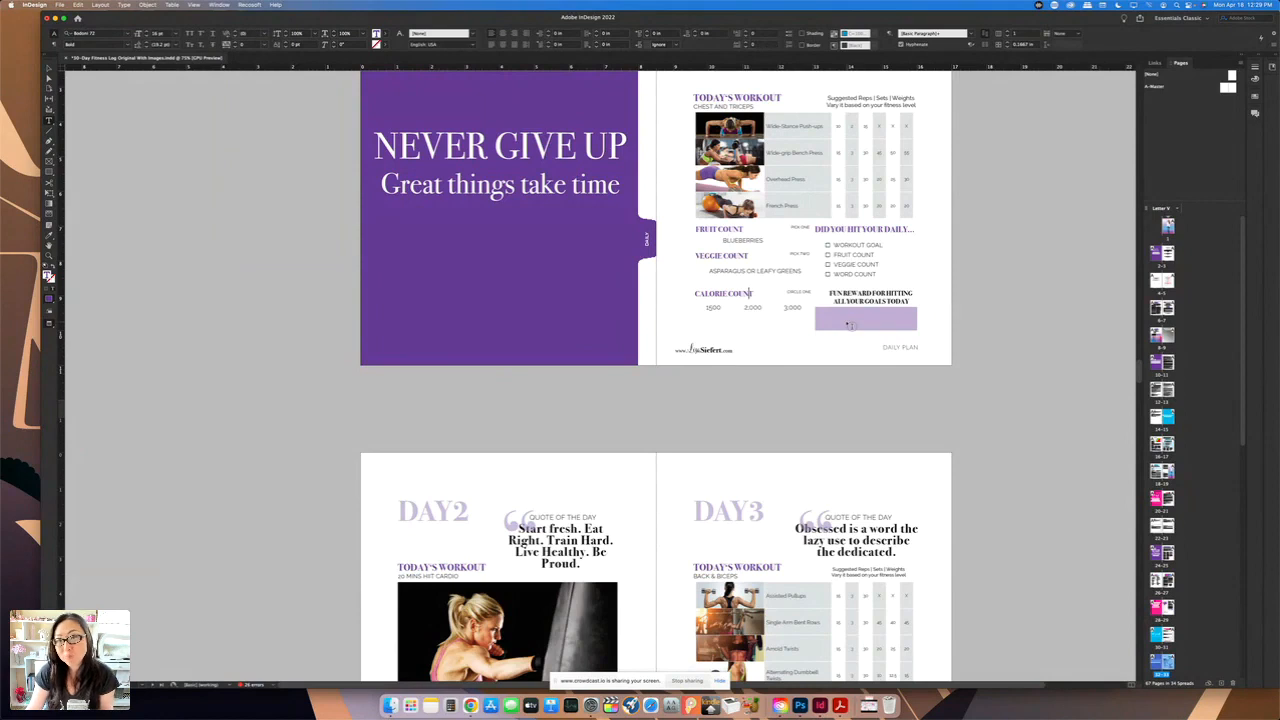
- Widen the "Need Cardio Ideas?" text box on the page opposite DAY6 to the page's outer edge, over the GEAR tab
scroll(848, 325, "down", 6)
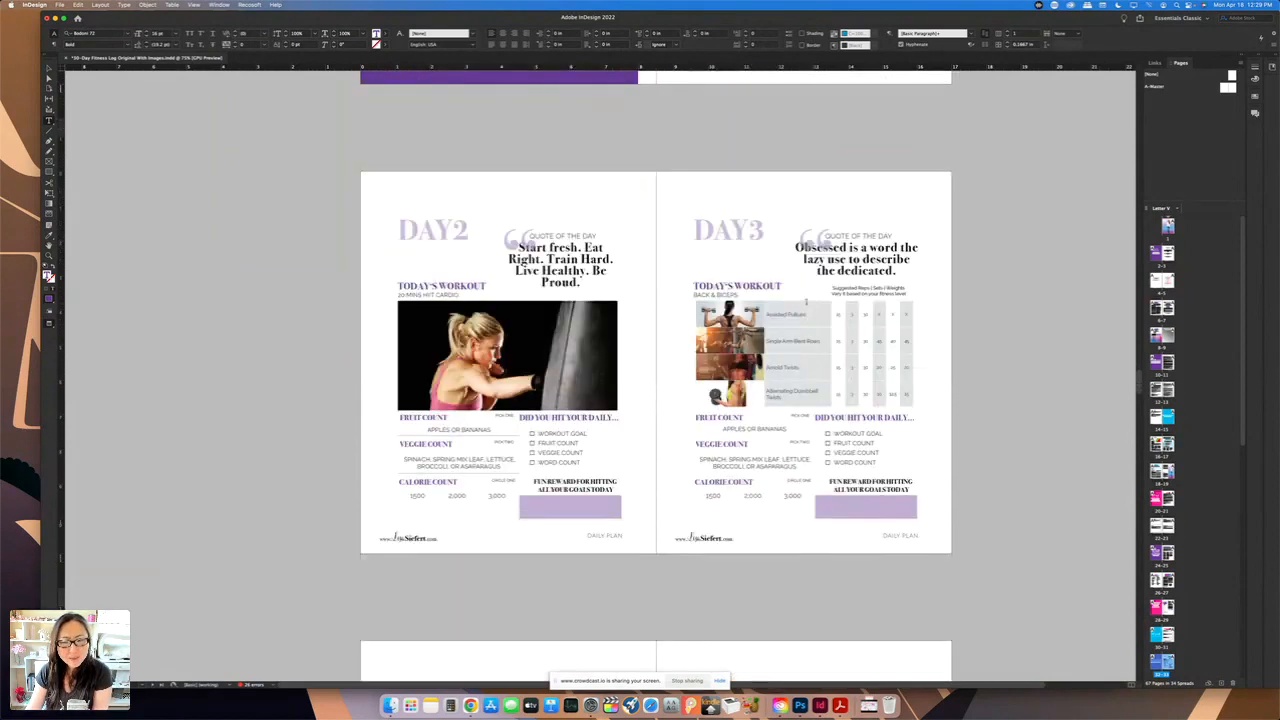
scroll(801, 300, "down", 4)
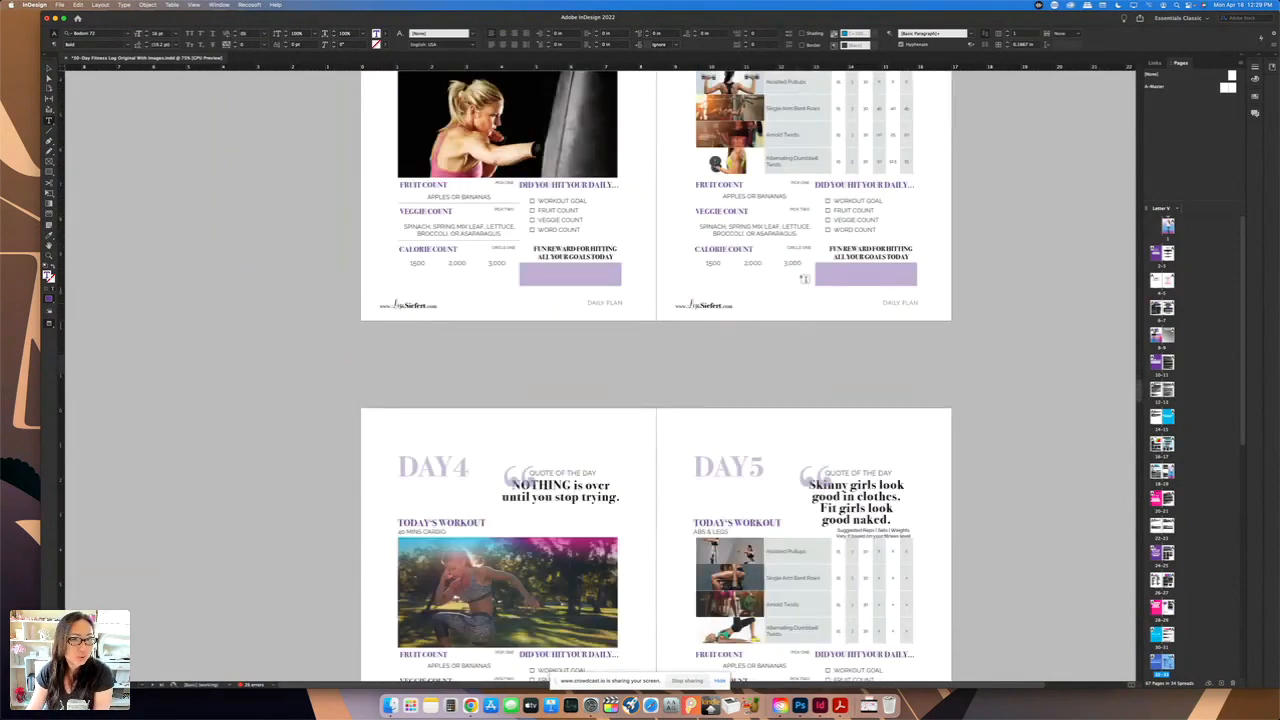
scroll(804, 279, "down", 6)
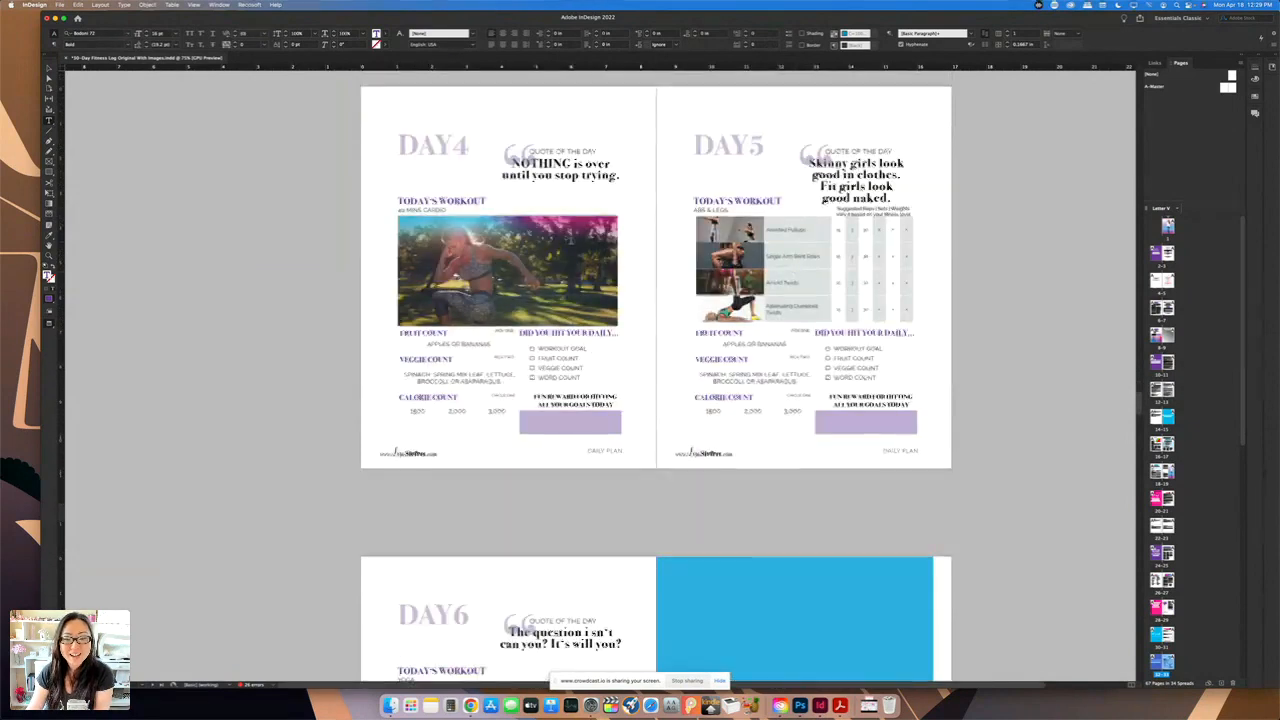
scroll(566, 238, "down", 12)
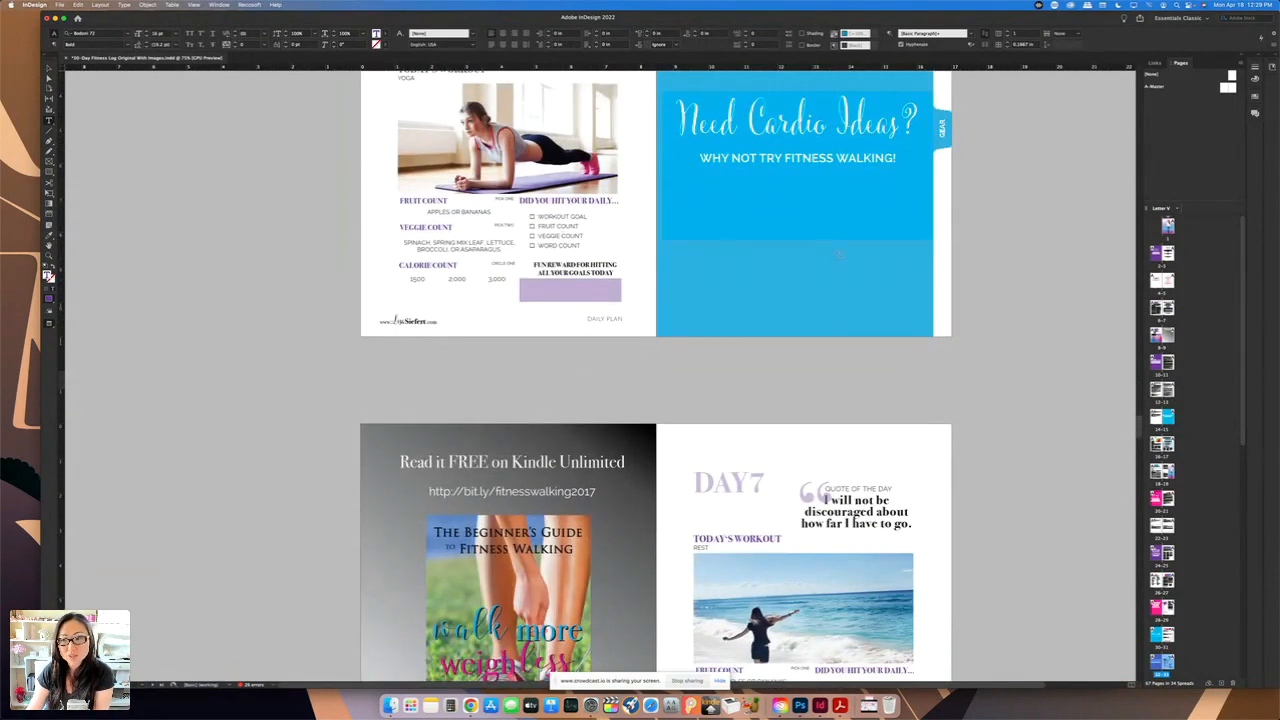
scroll(840, 254, "up", 1)
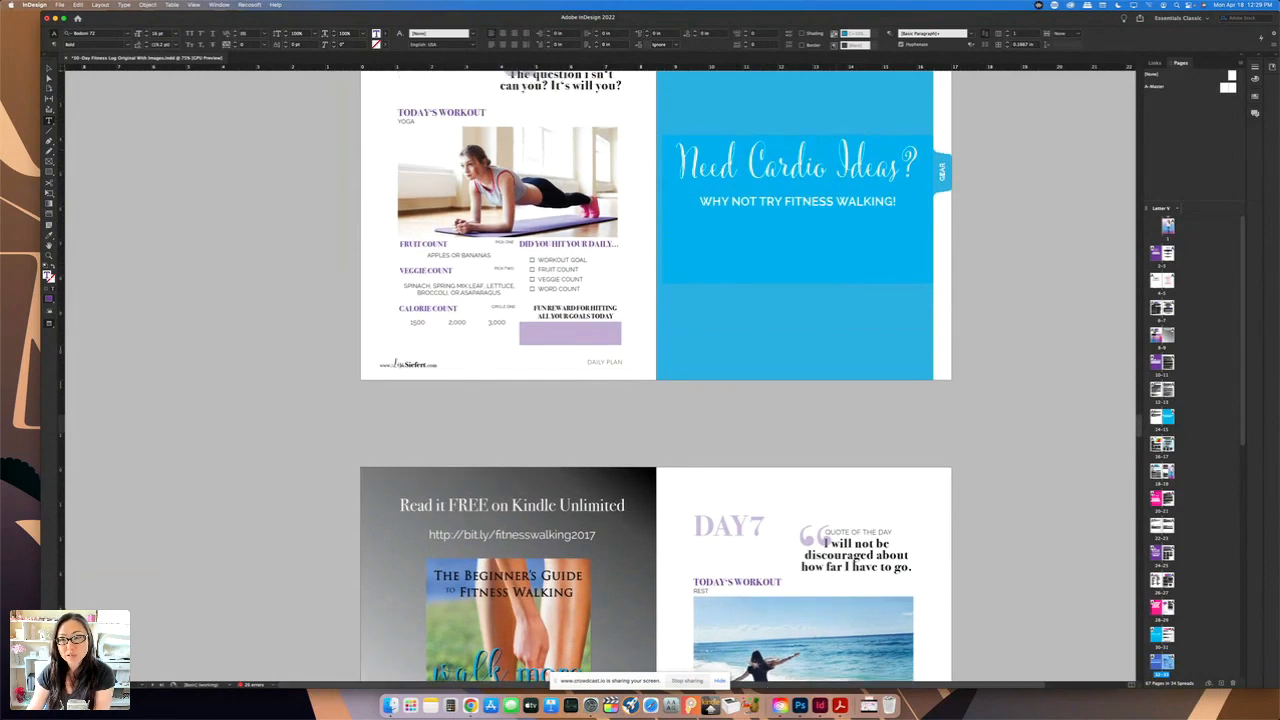
scroll(939, 218, "up", 5)
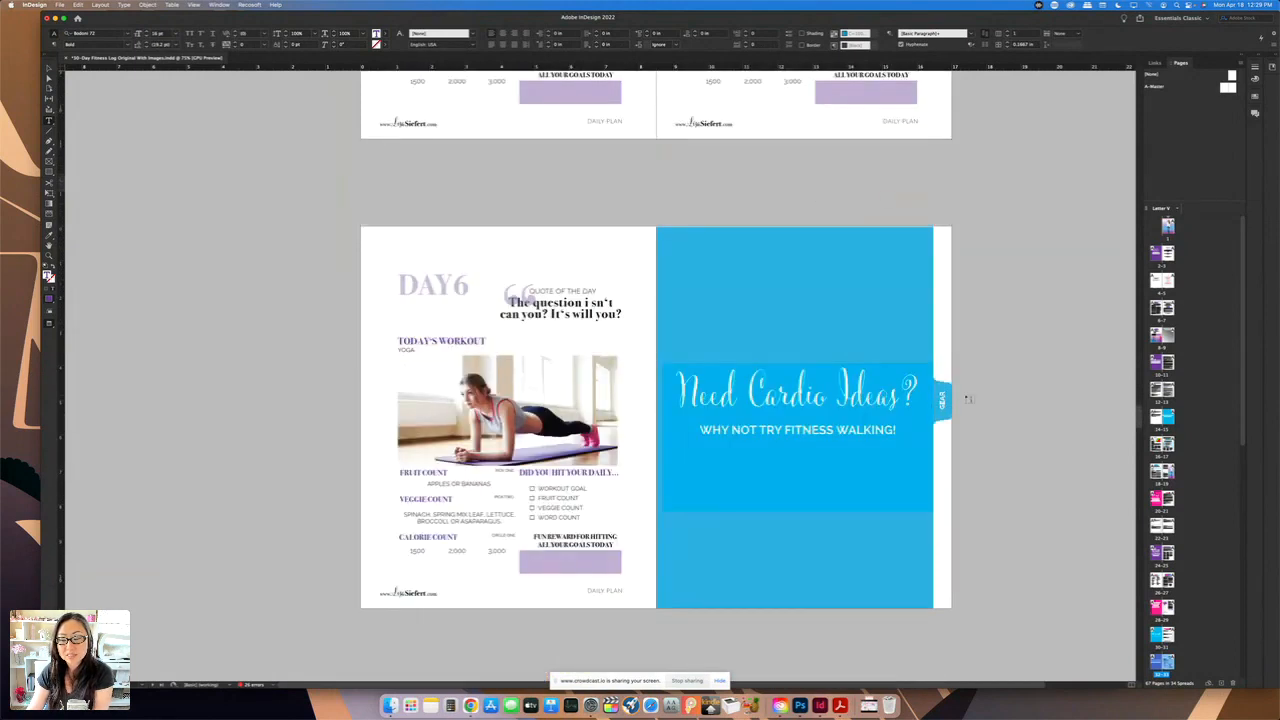
key("v")
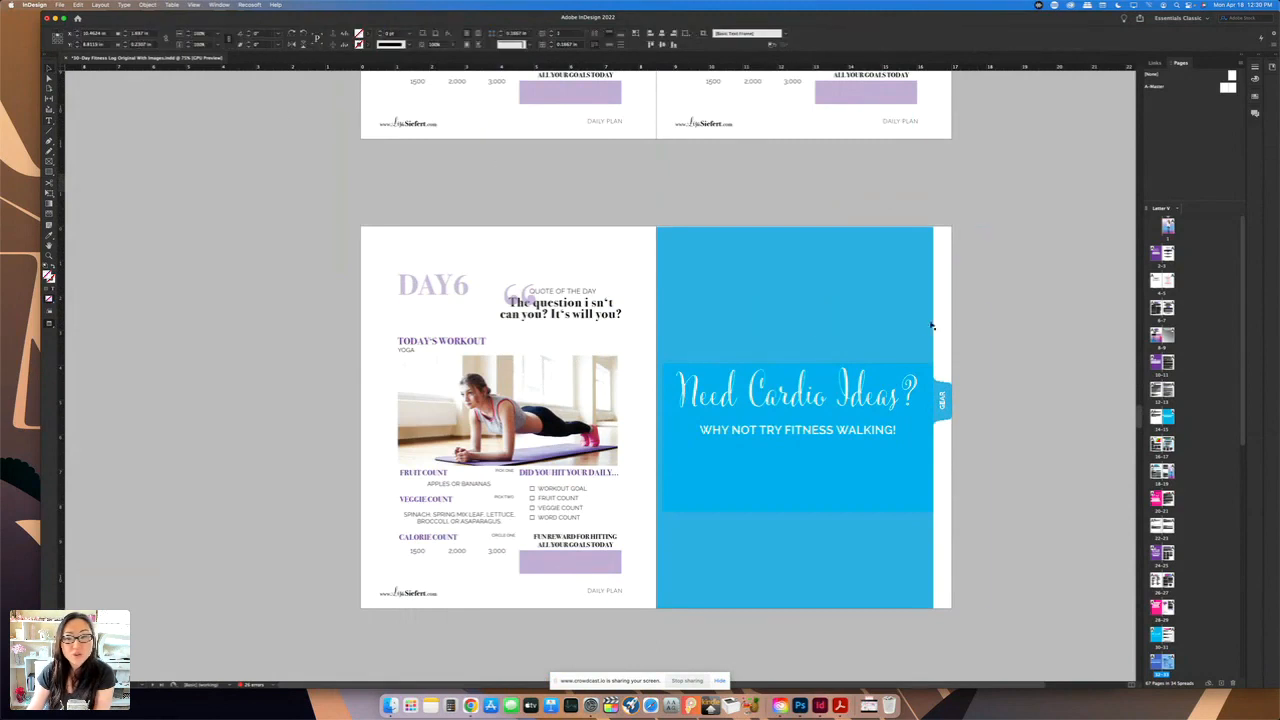
left_click(948, 326)
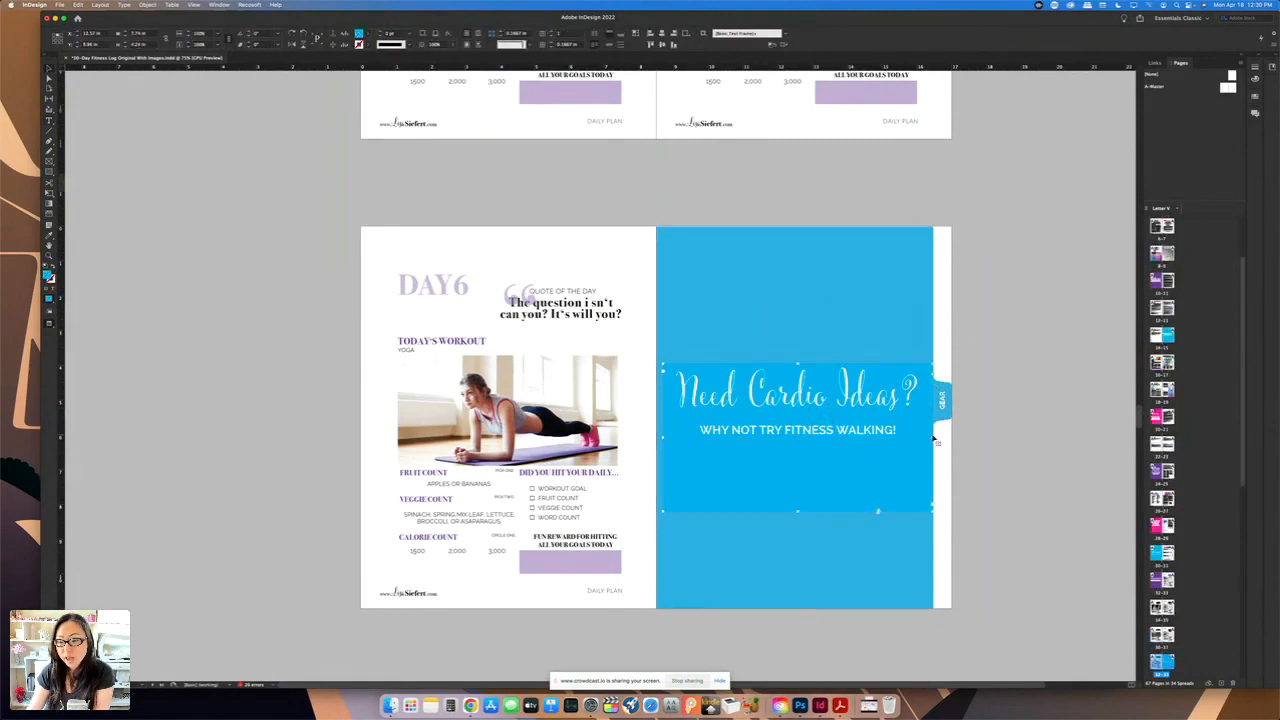
left_click_drag(931, 436, 951, 436)
- Extend the blue background's frame past the outer page edge and scale the image inside it to about 109% to fill the page
left_click(820, 320)
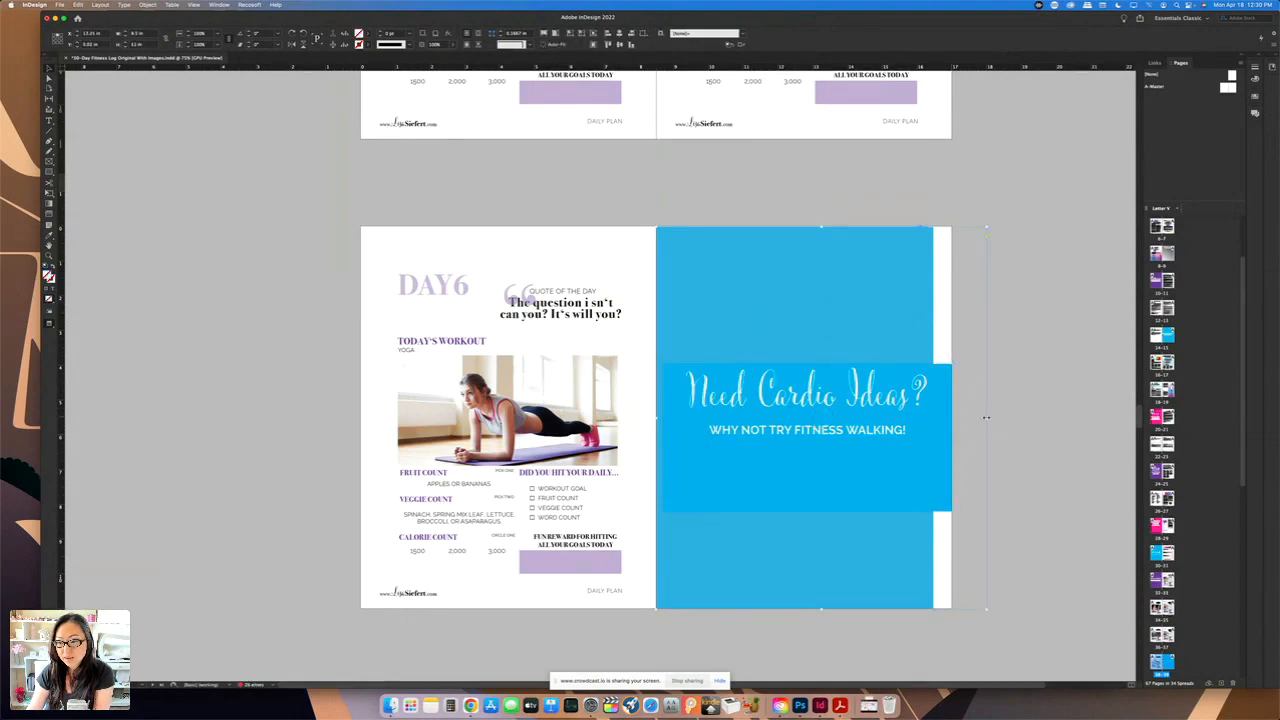
left_click_drag(986, 418, 1003, 418)
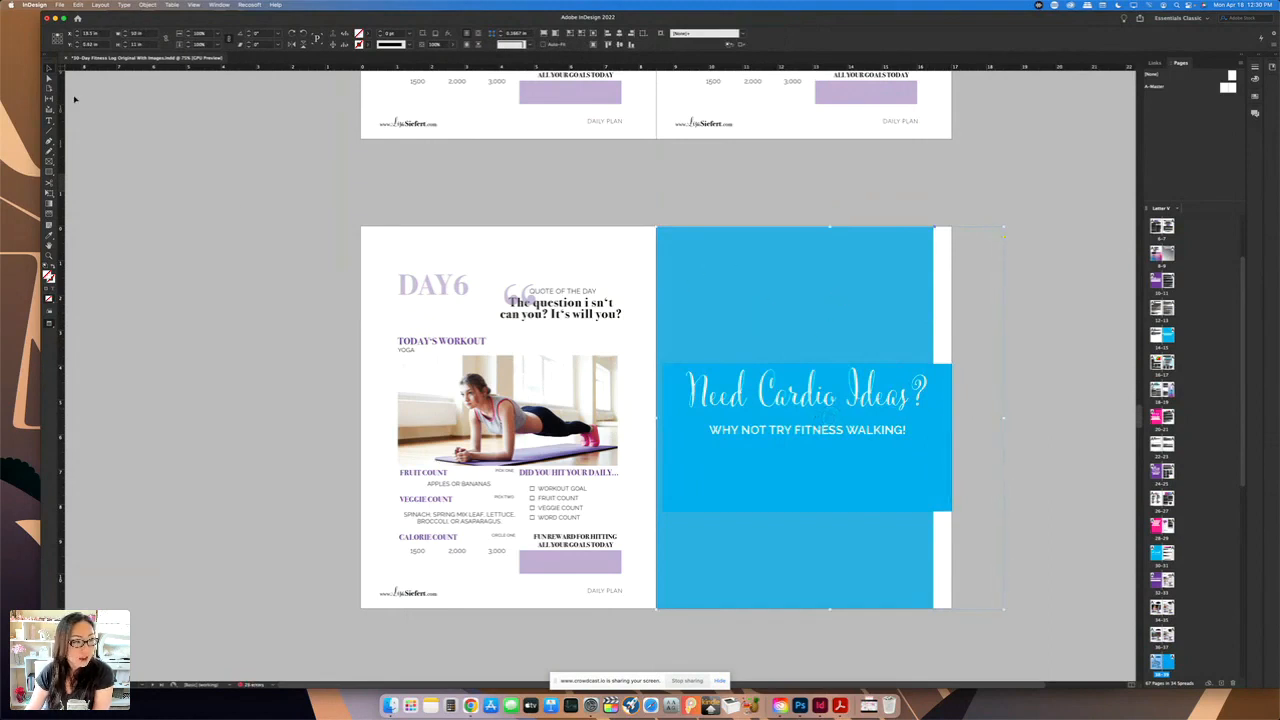
key("a")
left_click(842, 314)
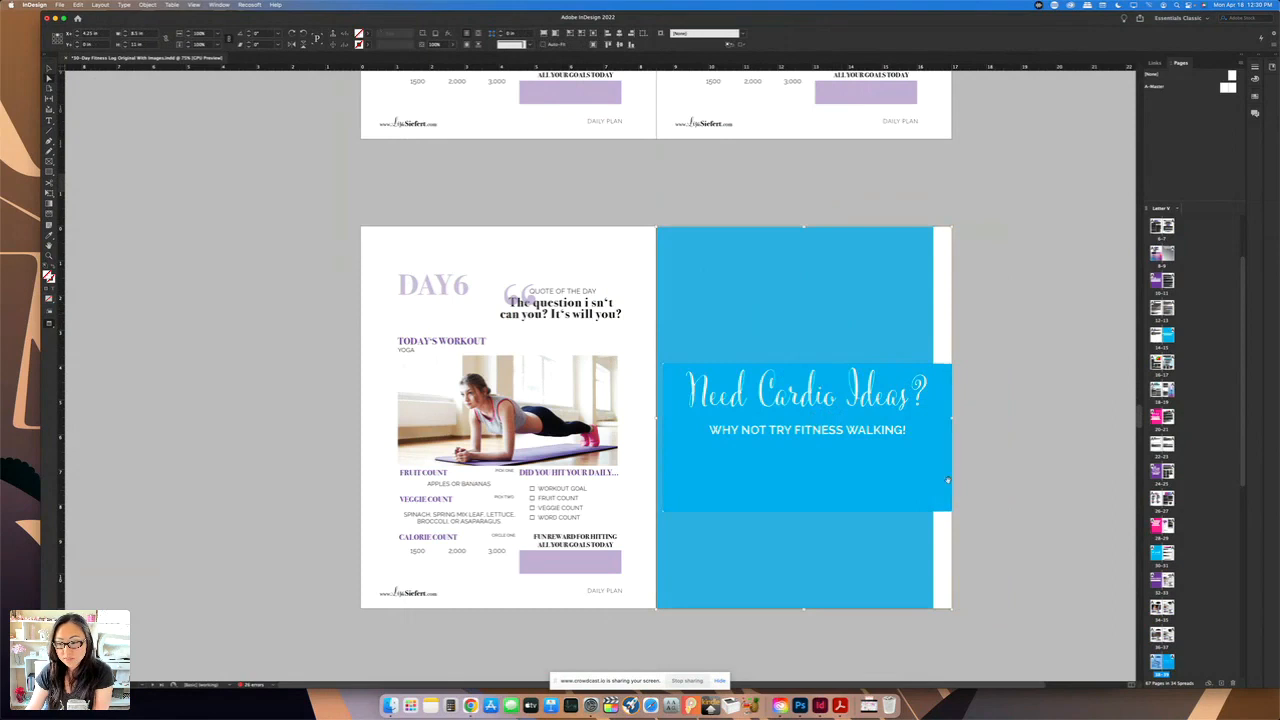
left_click_drag(952, 418, 979, 418)
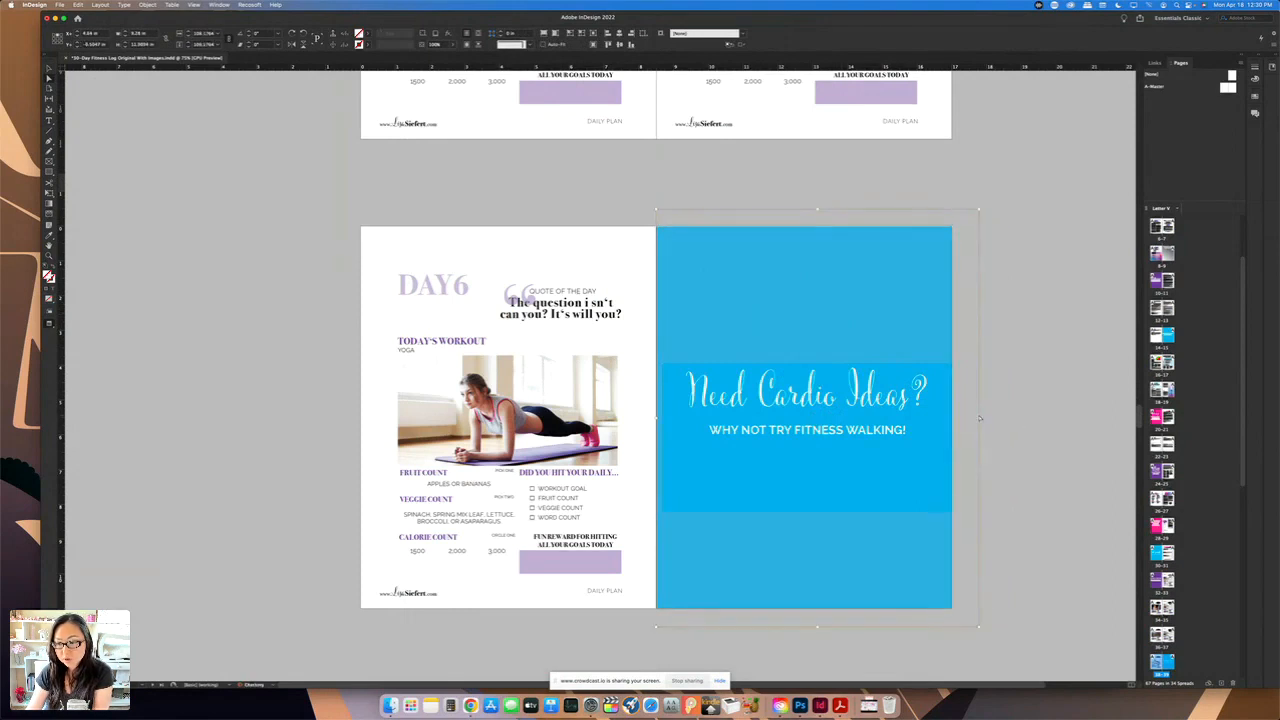
left_click(1085, 470)
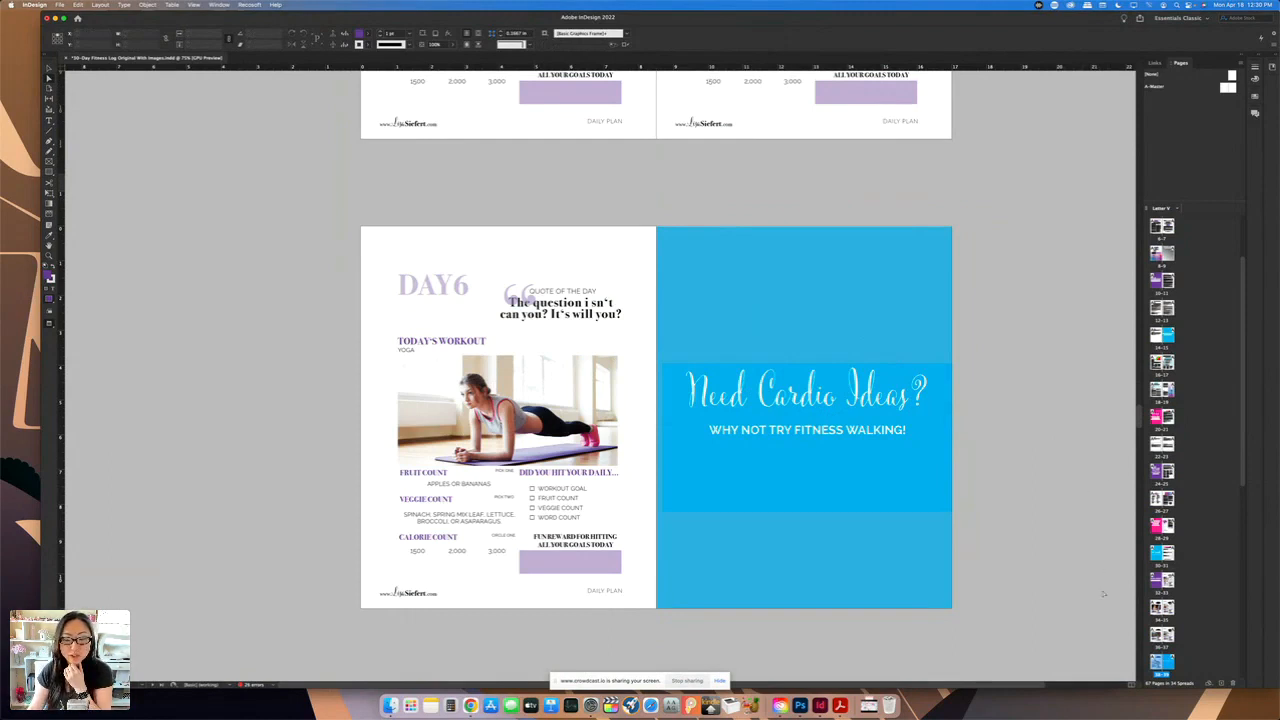
- Review the remaining planner spreads from DAY6 through the favorite readings spread, ending on the DAY 30 spread
scroll(1103, 594, "down", 15)
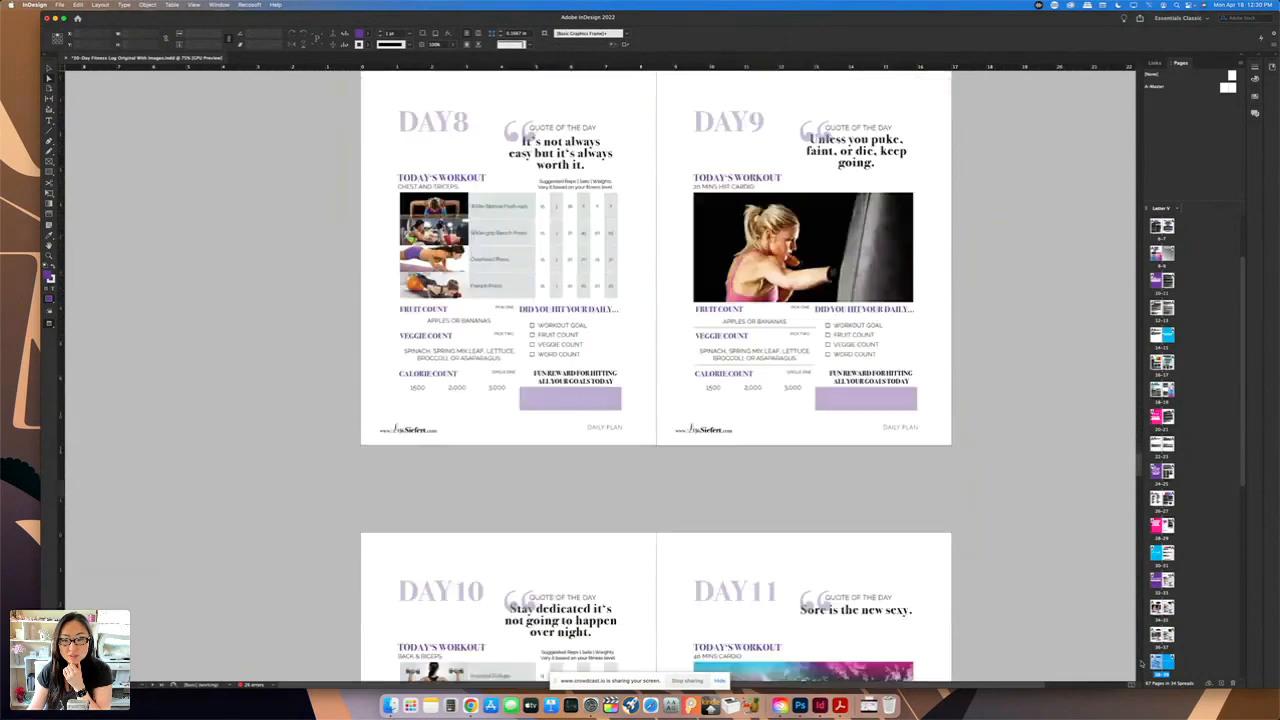
scroll(1141, 663, "down", 20)
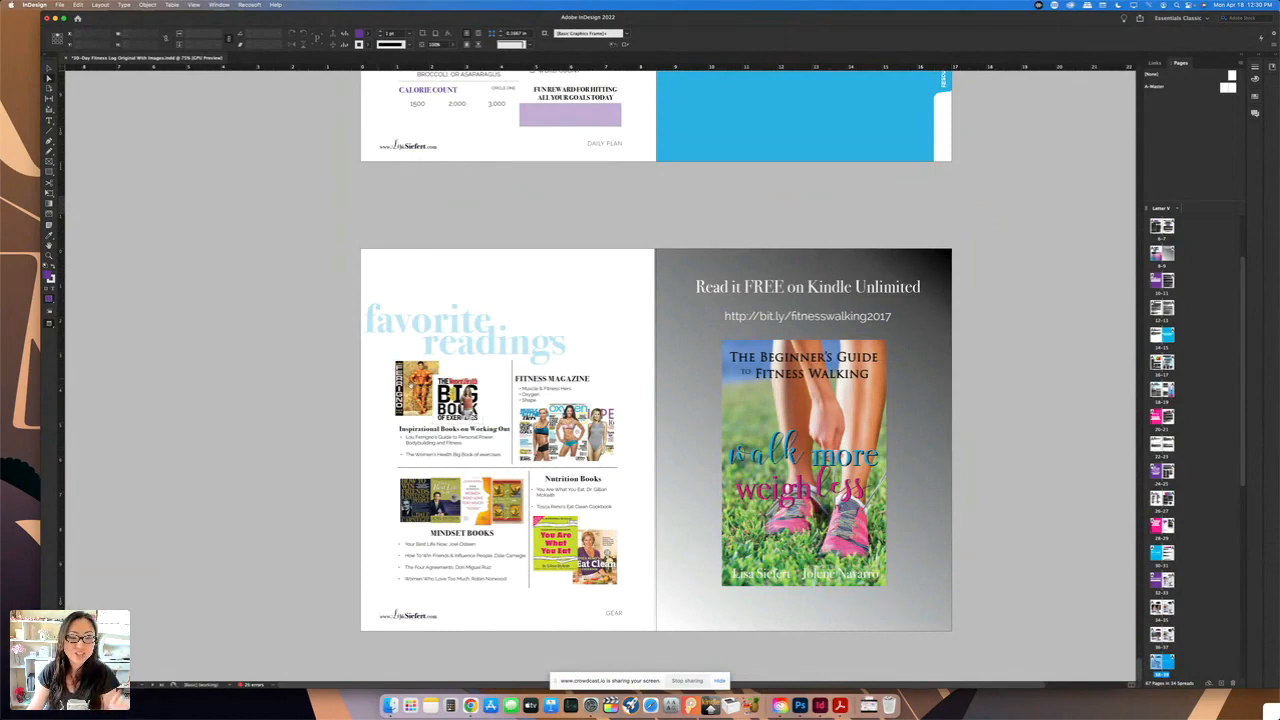
scroll(1162, 450, "down", 5)
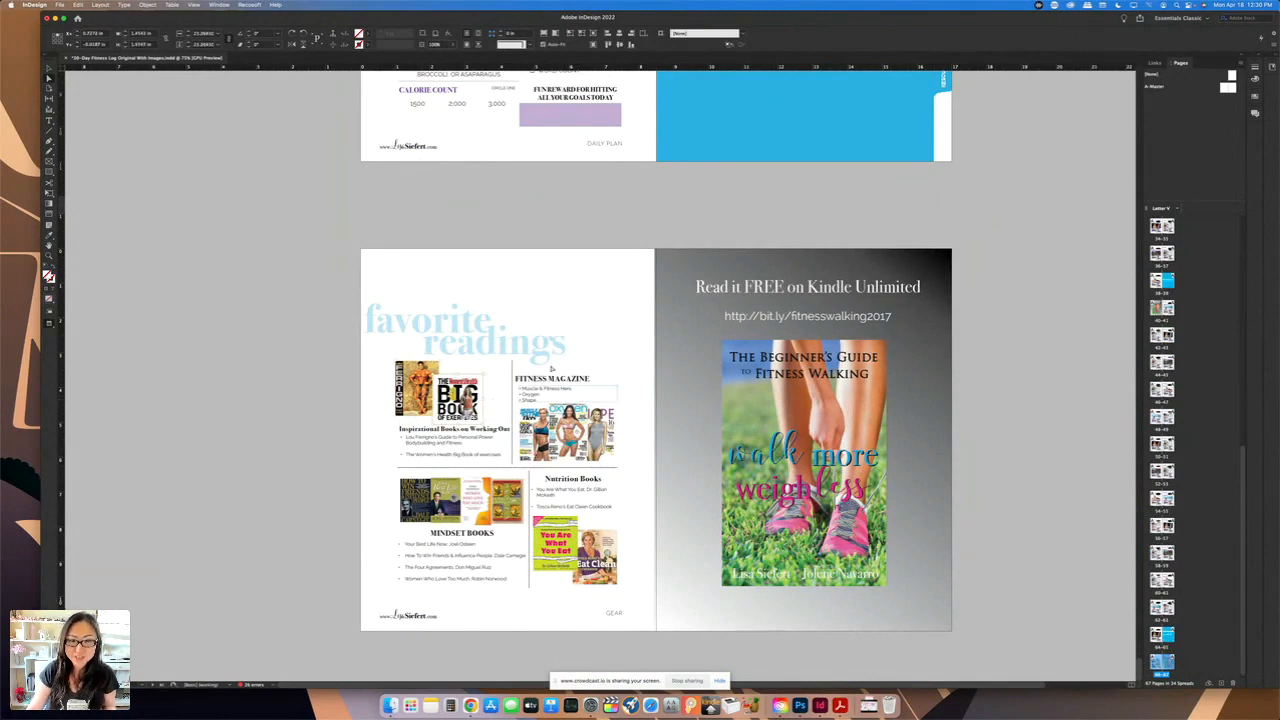
scroll(561, 354, "up", 2)
scroll(561, 354, "up", 5)
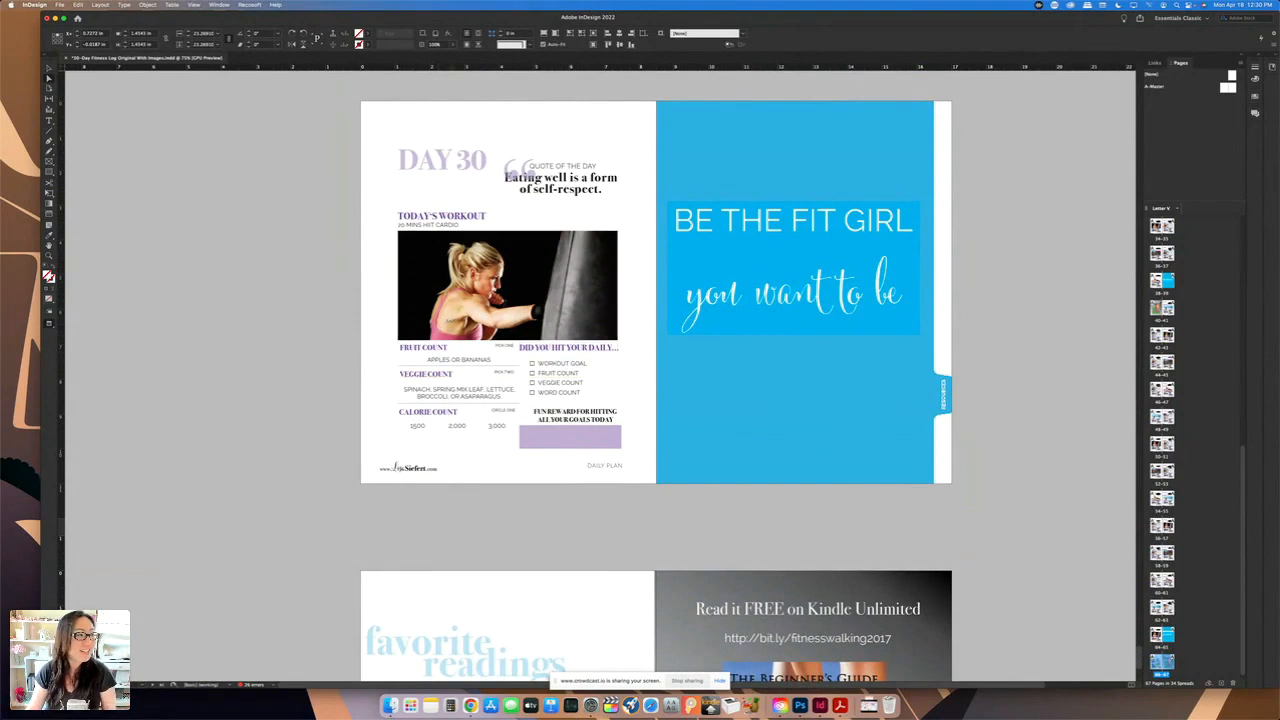
- Bring the Crowdcast browser window onto this screen and review the Screen Recording permissions under Security & Privacy in System Preferences, closing the preferences when done
left_click_drag(0, 40, 594, 18)
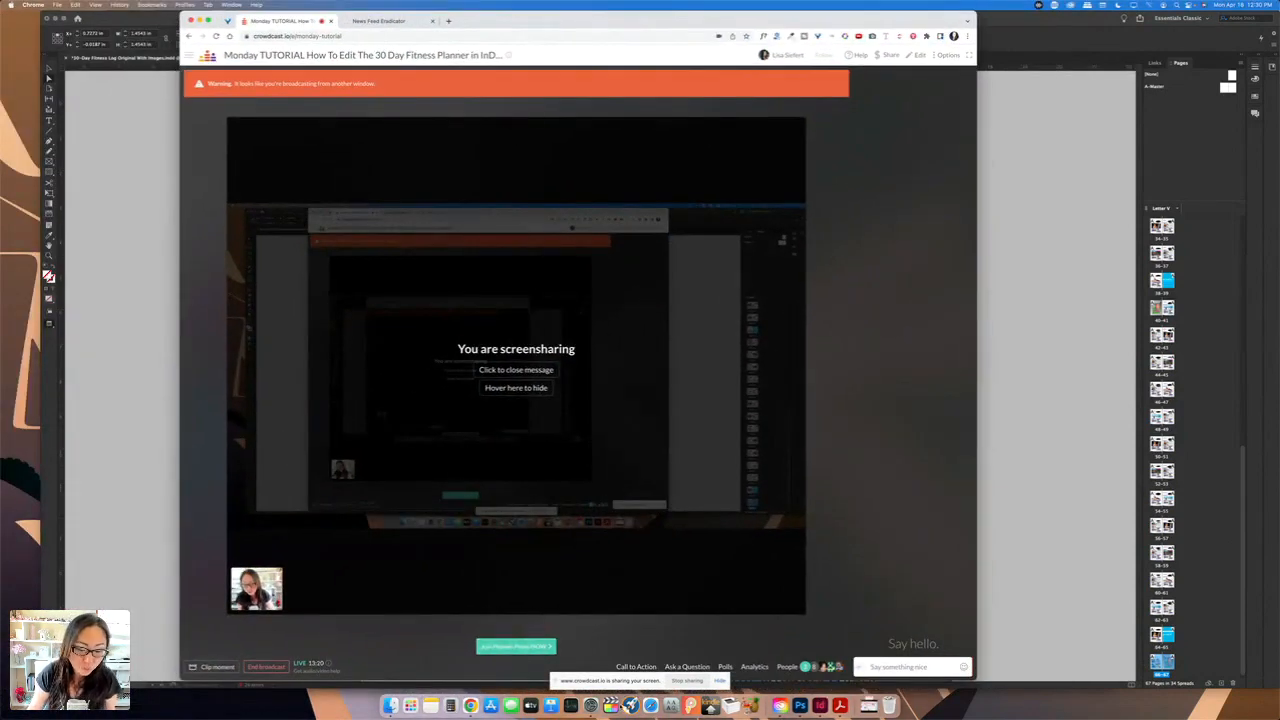
left_click(590, 706)
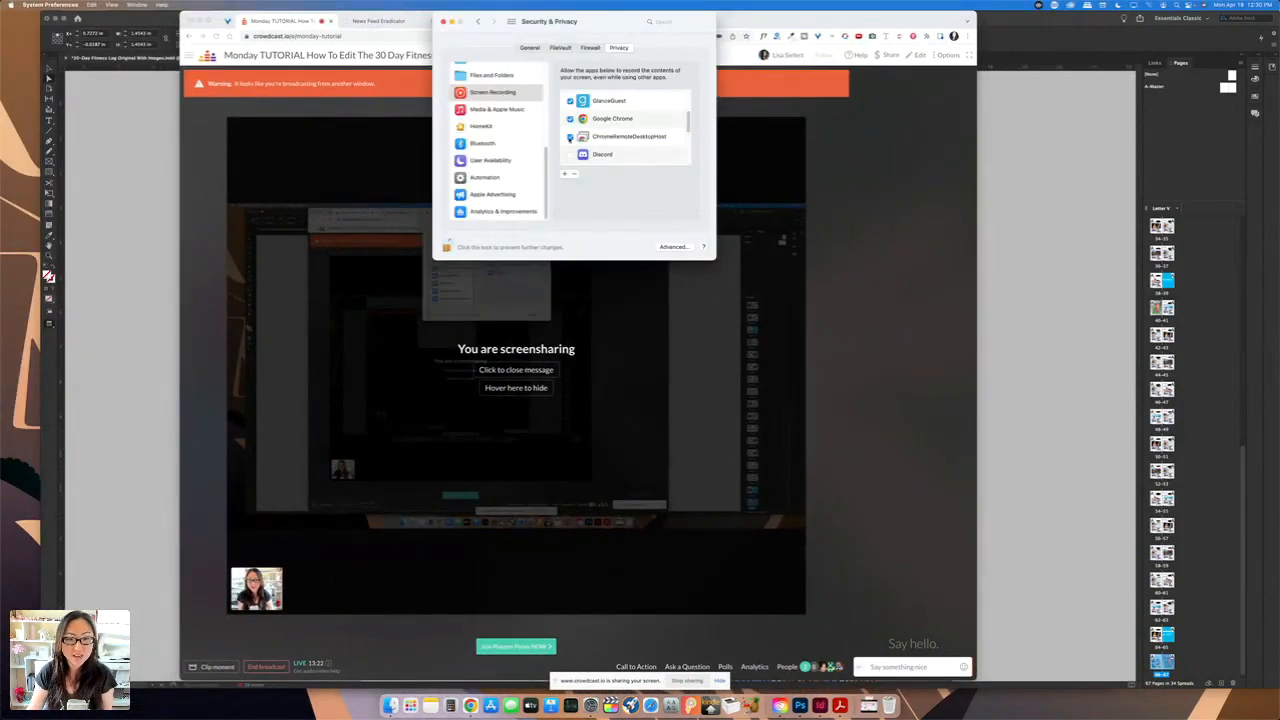
scroll(531, 130, "up", 3)
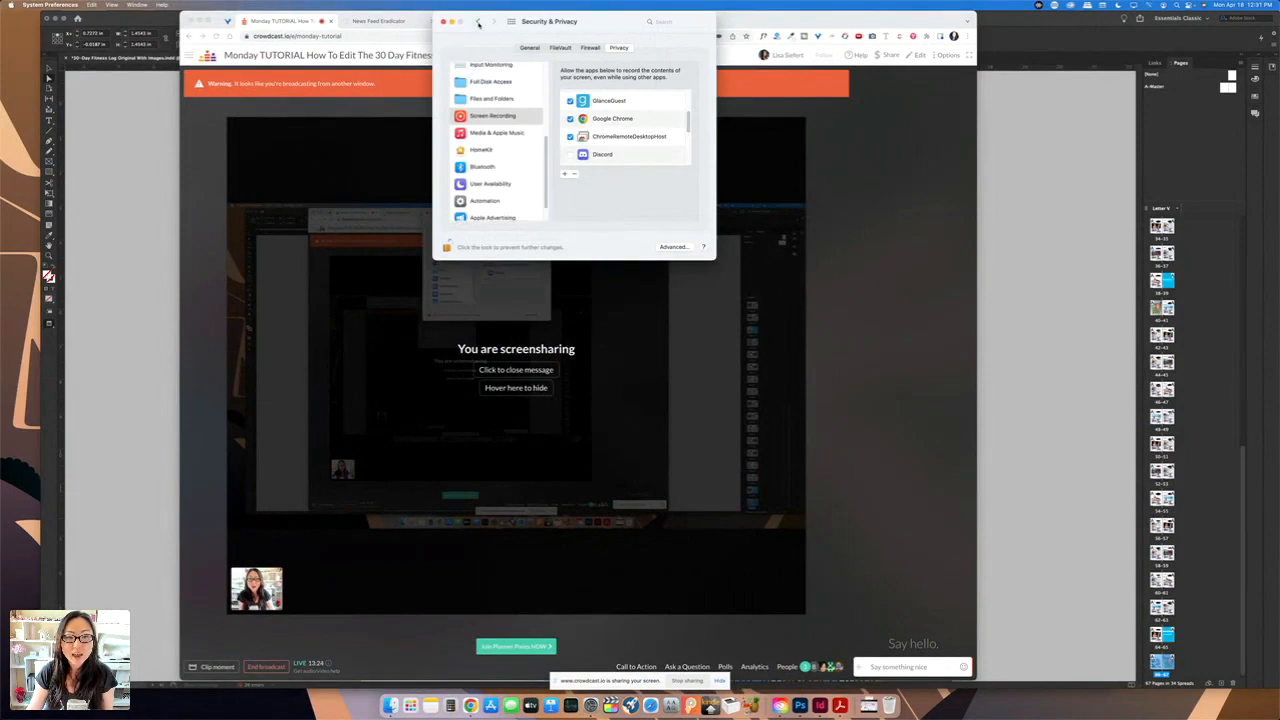
left_click(480, 22)
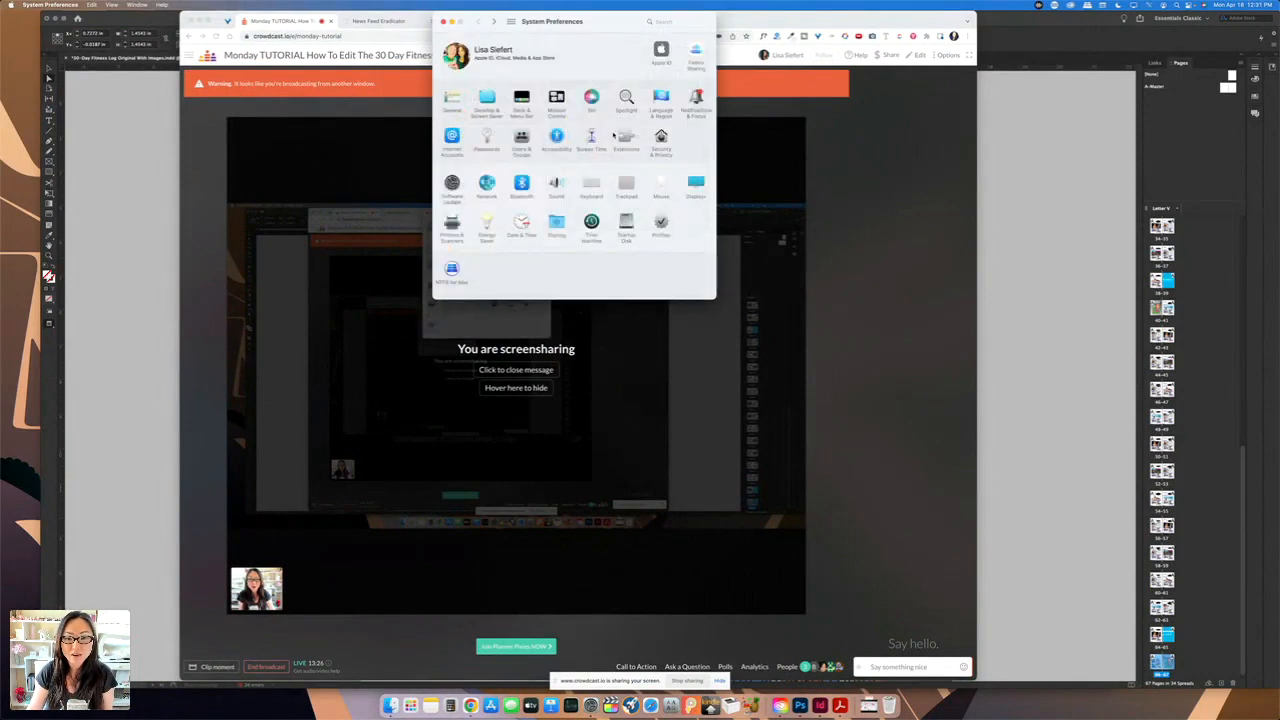
left_click(661, 138)
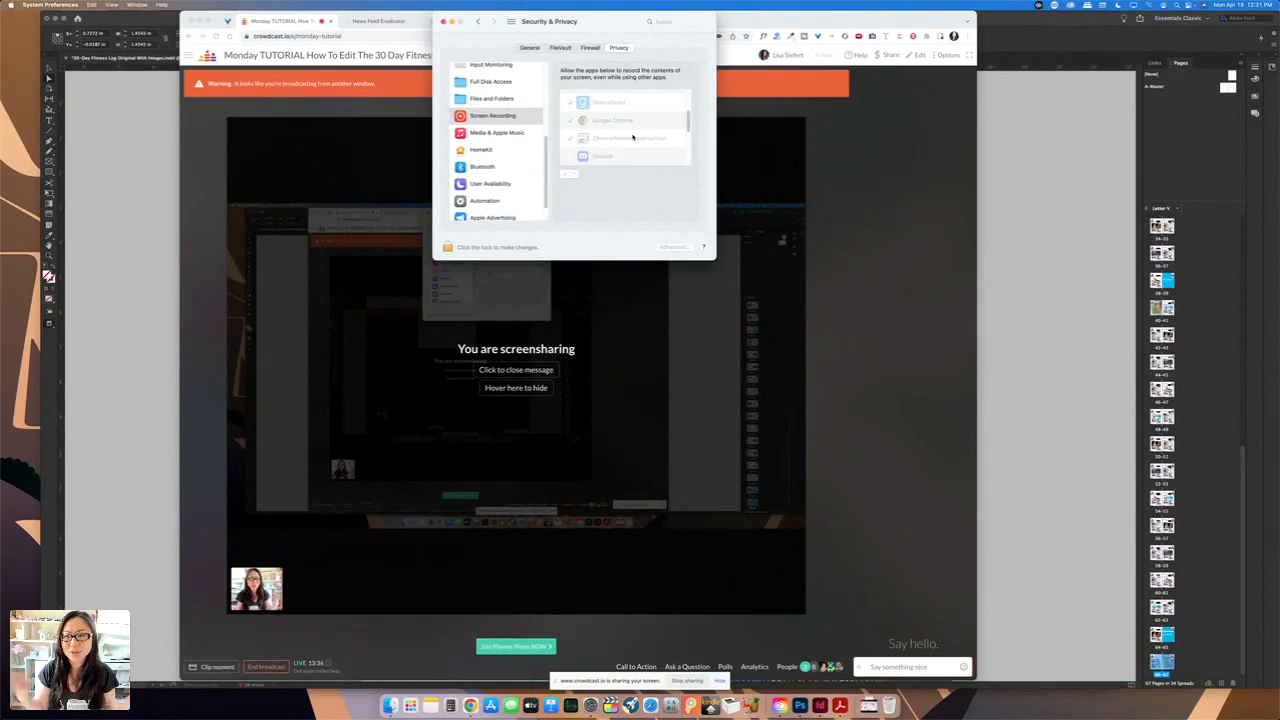
left_click(443, 22)
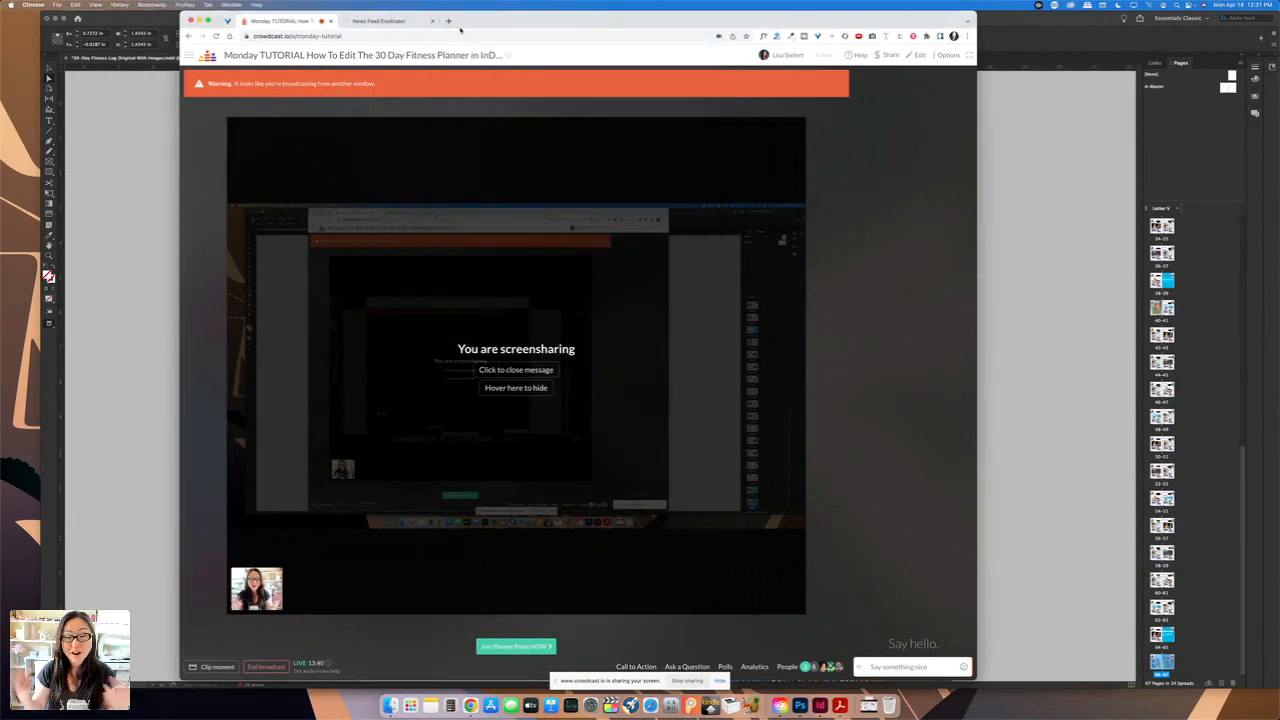